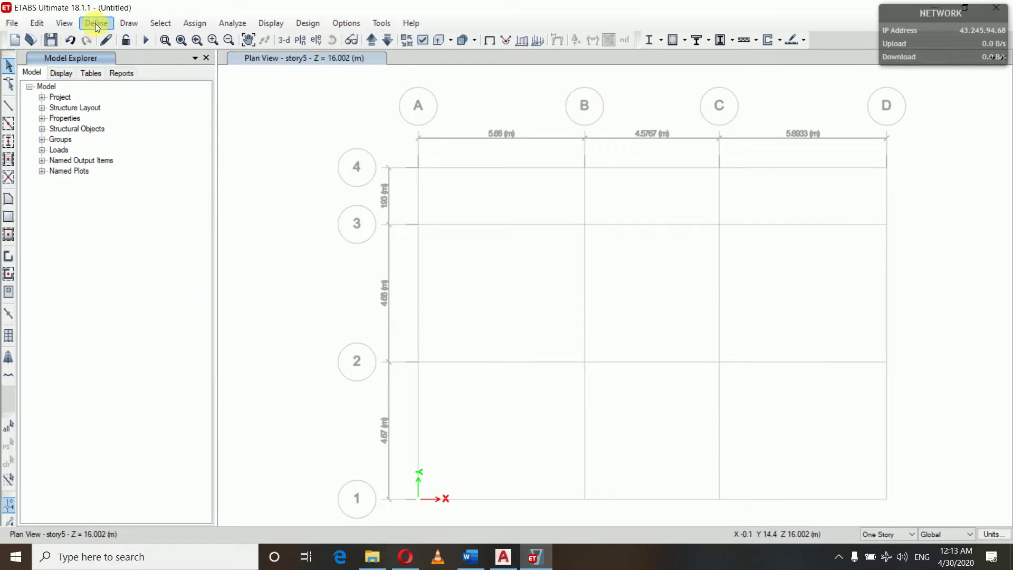
pyautogui.click(129, 23)
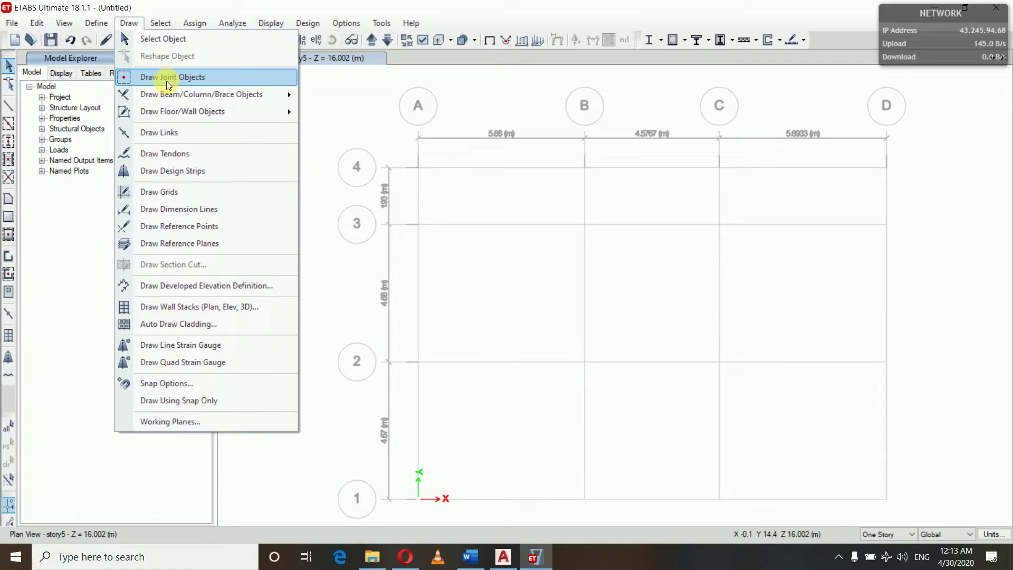
pyautogui.moveTo(175, 93)
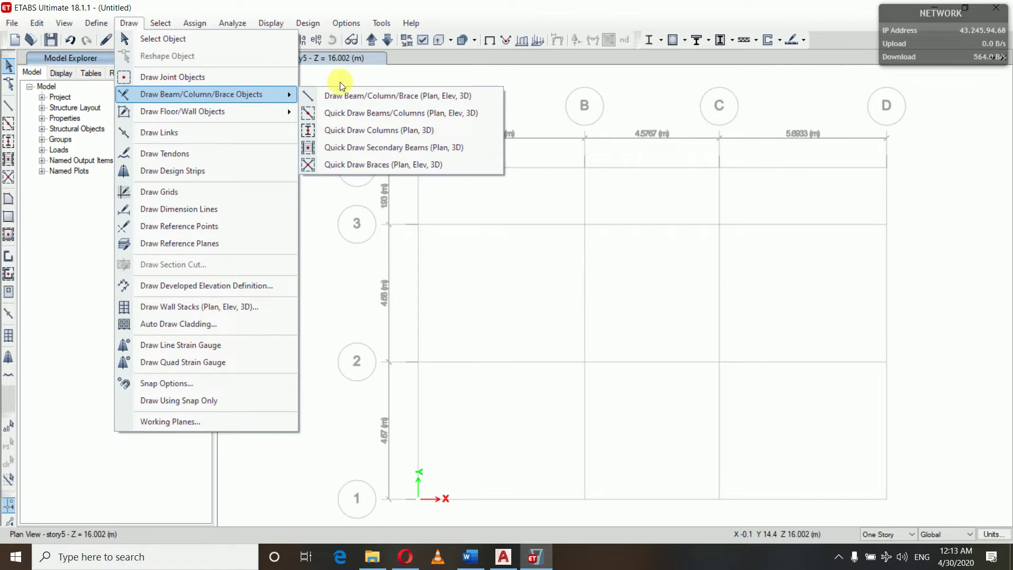
pyautogui.click(75, 224)
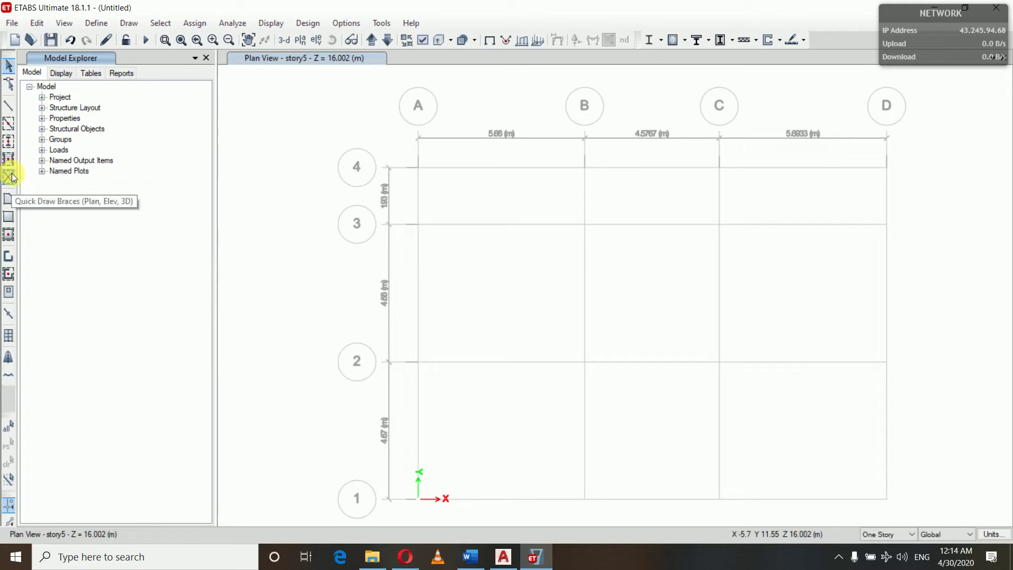
# - Start Quick Draw Columns with the col 400*400 section and bring the plan view to Story1
pyautogui.click(10, 145)
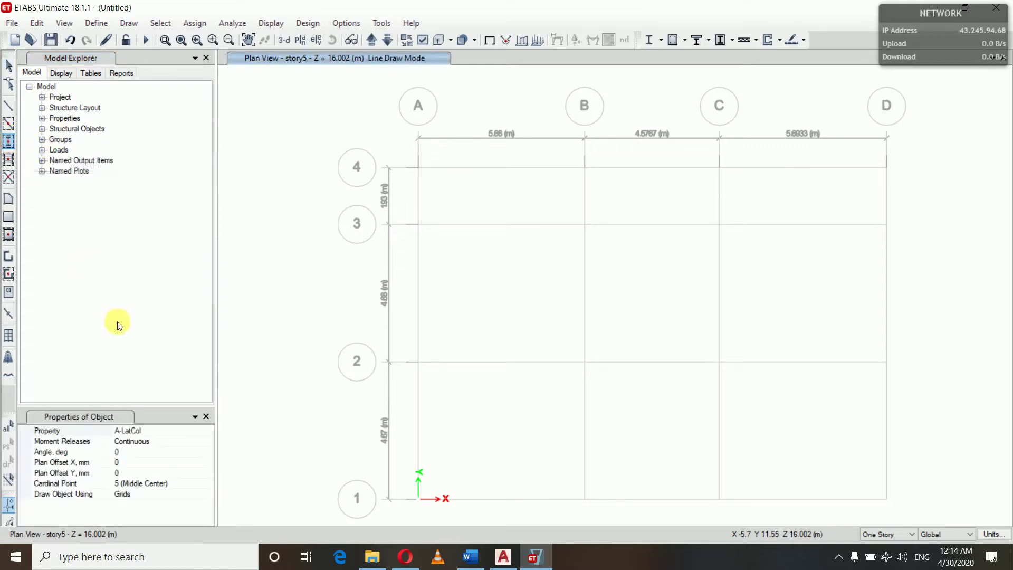
pyautogui.click(89, 430)
pyautogui.click(208, 431)
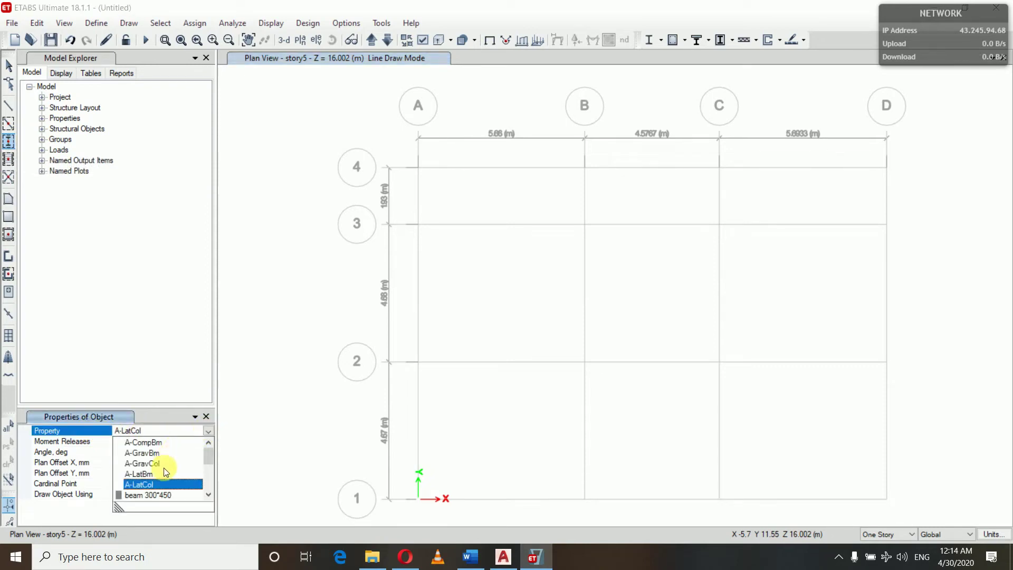
pyautogui.scroll(-2, 163, 469)
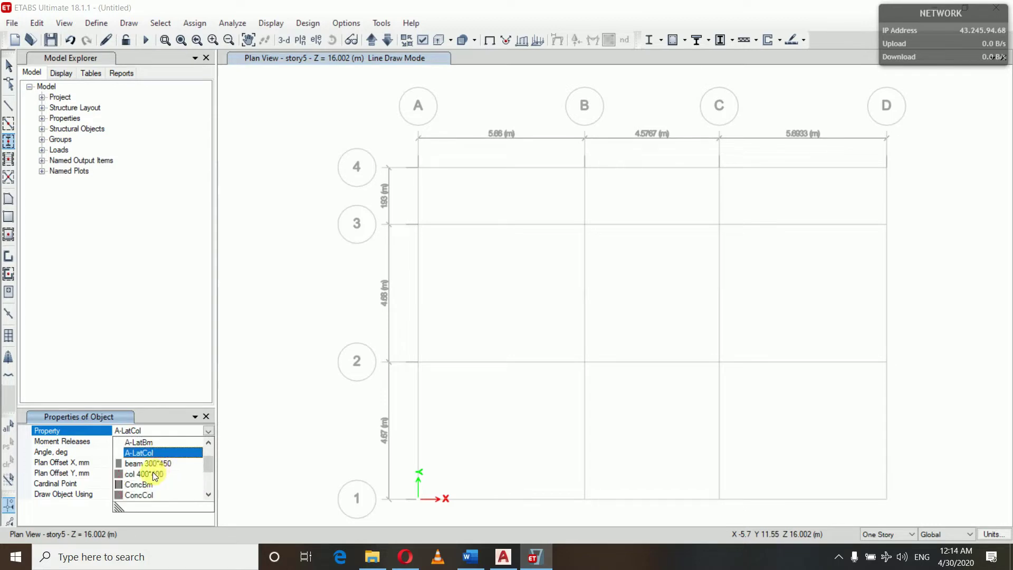
pyautogui.click(153, 473)
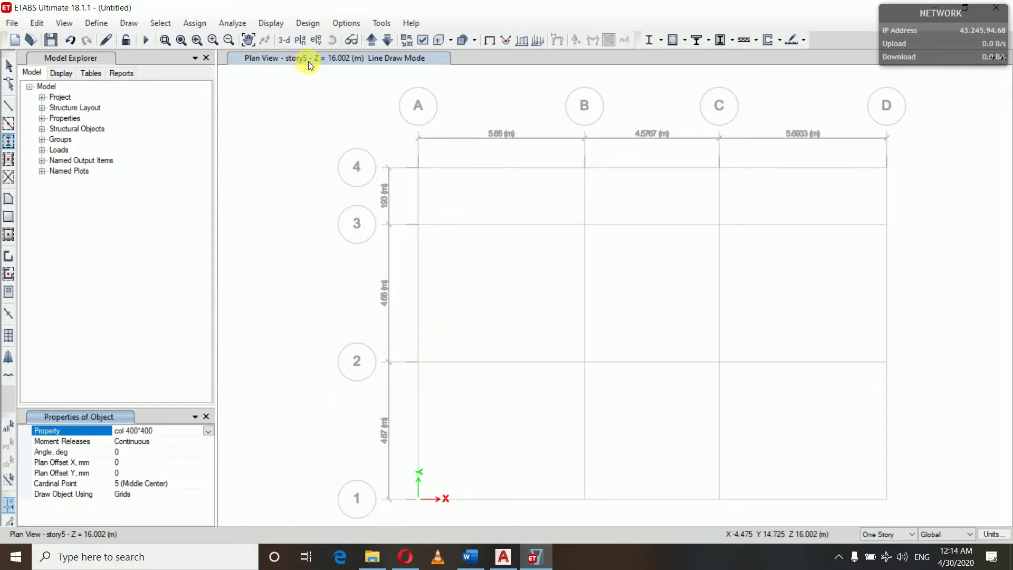
pyautogui.click(372, 42)
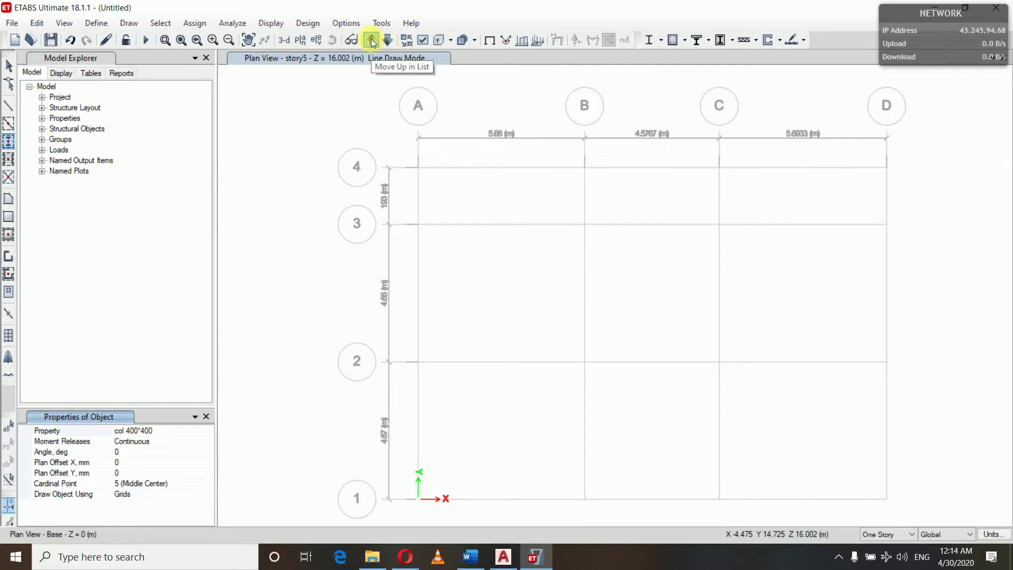
pyautogui.click(372, 43)
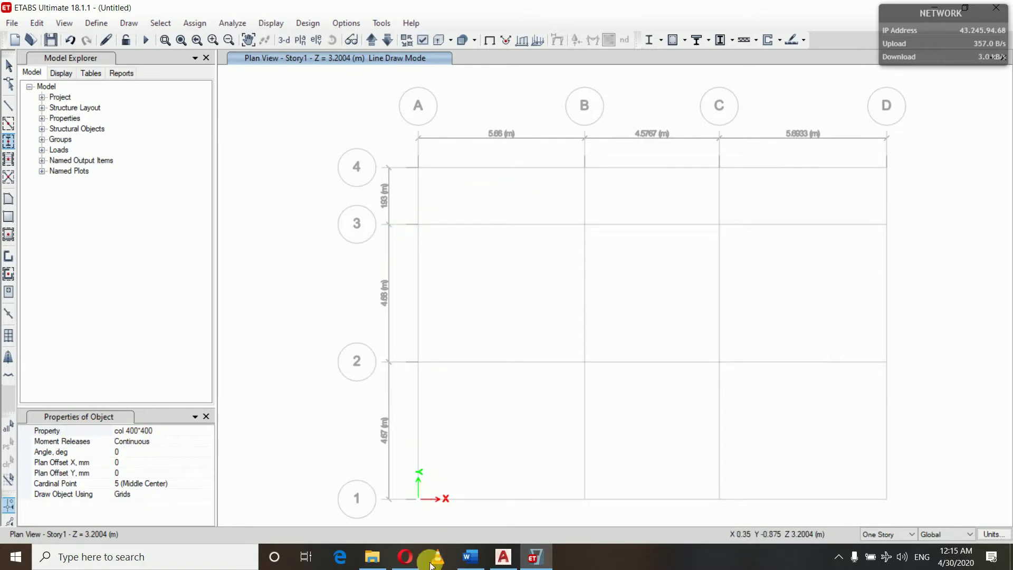
# - Switch to AutoCAD to examine the column positions on the architectural floor plans, and return to ETABS
pyautogui.click(498, 559)
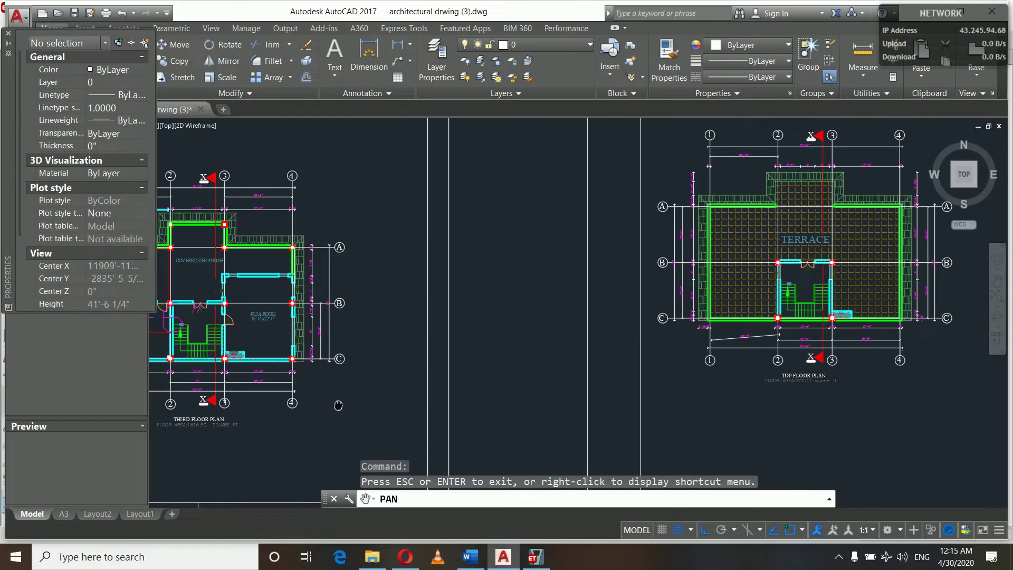
pyautogui.moveTo(338, 404); pyautogui.dragTo(767, 376)
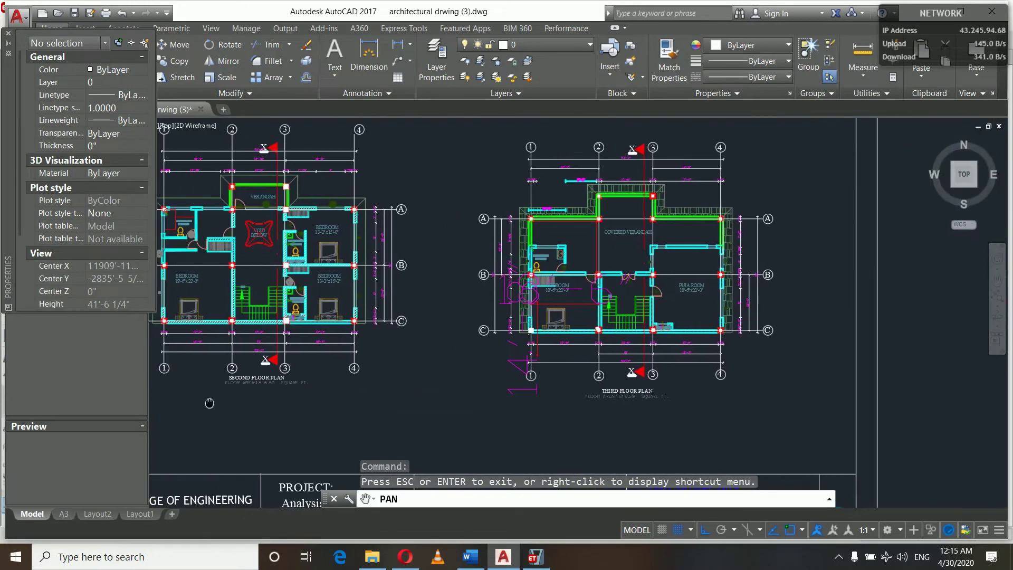
pyautogui.moveTo(211, 404)
pyautogui.mouseDown()
pyautogui.moveTo(532, 421)
pyautogui.moveTo(828, 418)
pyautogui.mouseUp()
pyautogui.moveTo(230, 389); pyautogui.dragTo(281, 413)
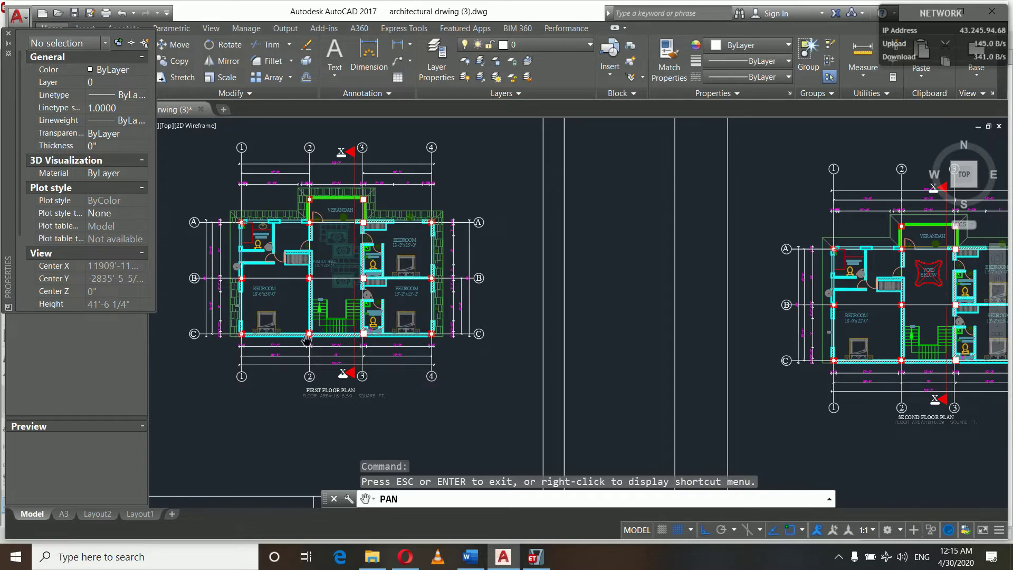
pyautogui.click(533, 556)
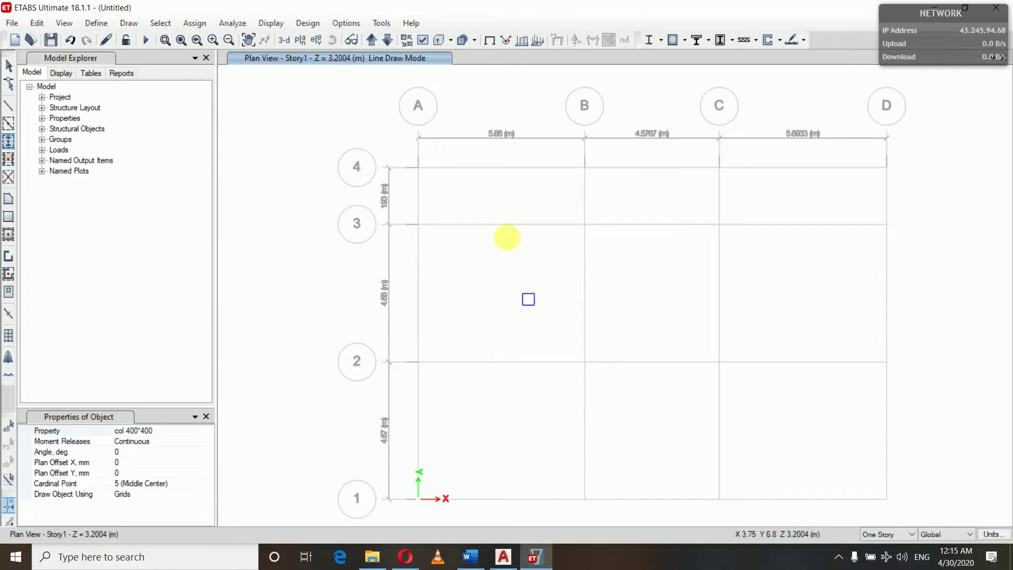
# - Place col 400*400 columns at grid points B4 and C4 on Story1 only
pyautogui.click(590, 170)
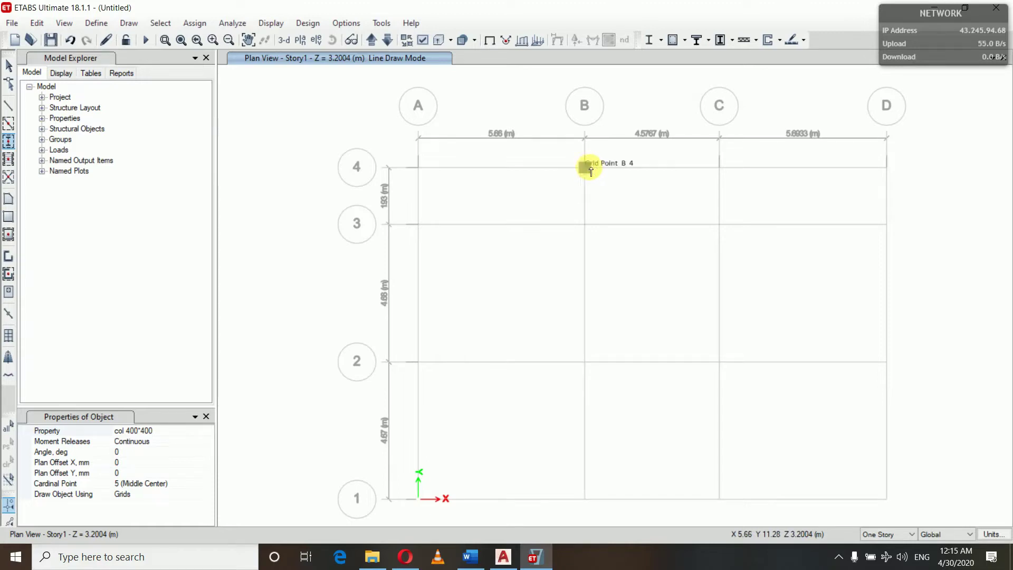
pyautogui.click(721, 168)
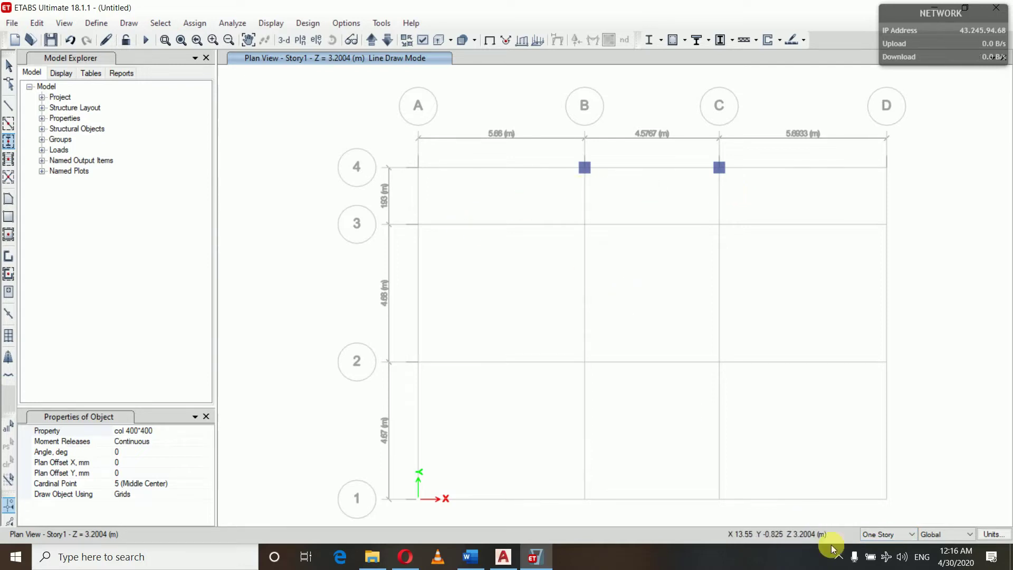
# - Using Similar Stories, draw col 400*400 columns on Story1 at B4, C4 and every intersection of grids A–D with 1–3
pyautogui.click(885, 536)
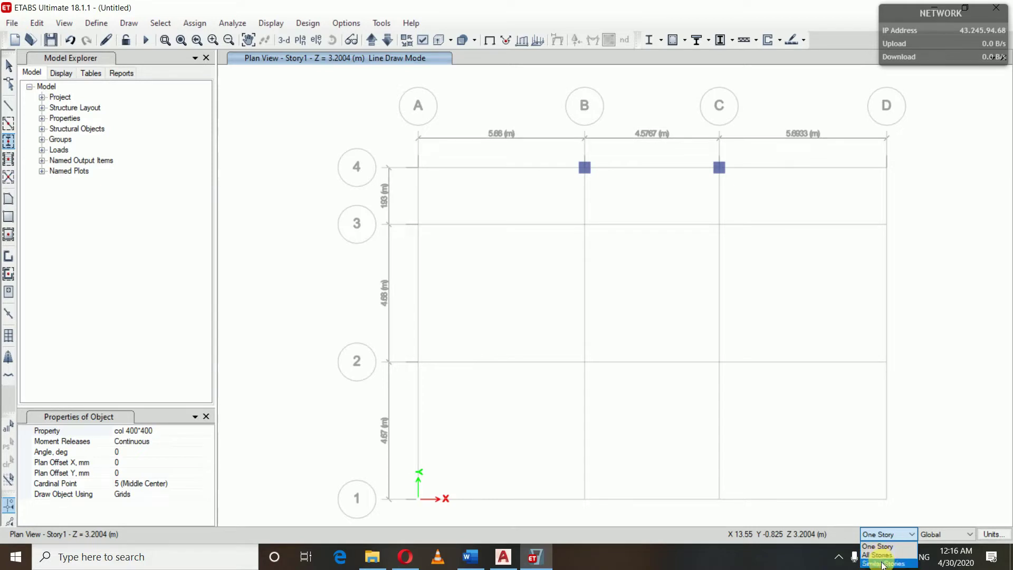
pyautogui.click(883, 564)
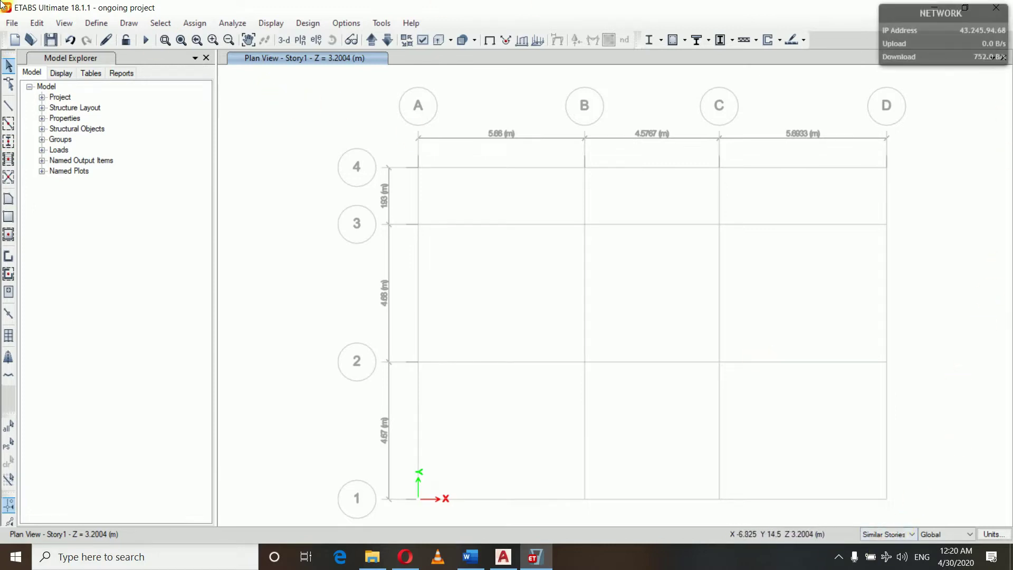
pyautogui.click(9, 143)
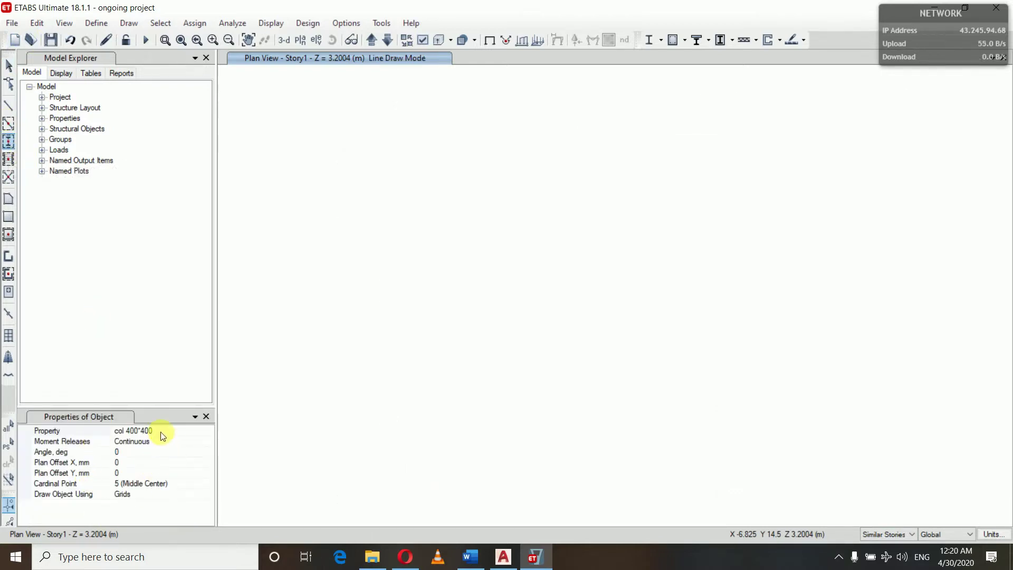
pyautogui.click(149, 431)
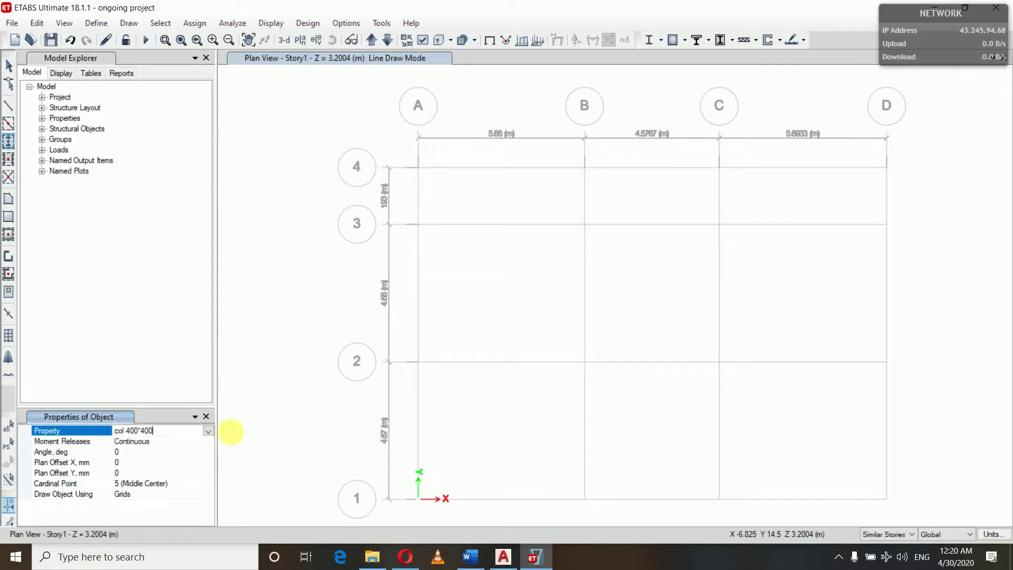
pyautogui.click(586, 168)
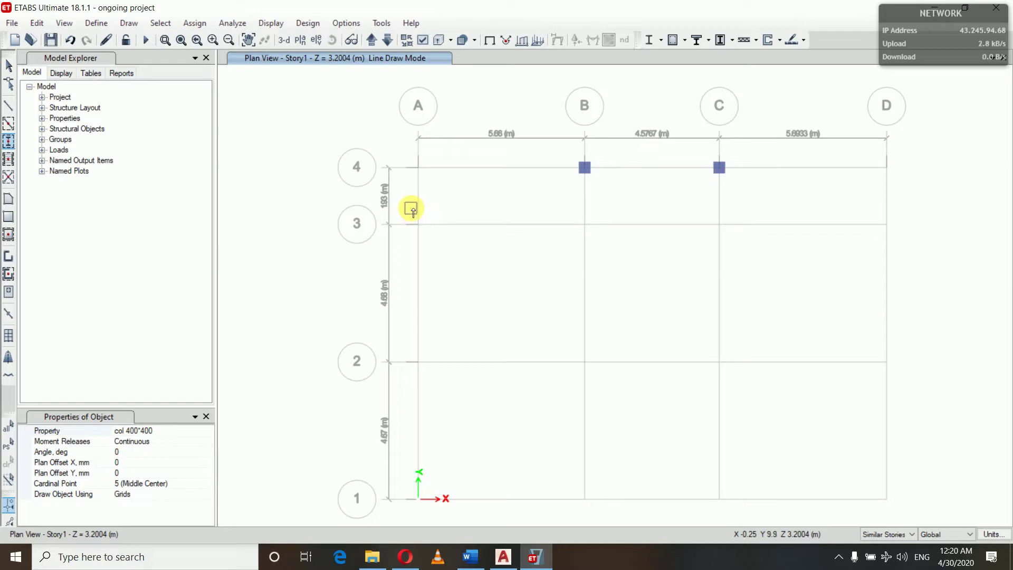
pyautogui.moveTo(436, 257); pyautogui.dragTo(899, 511)
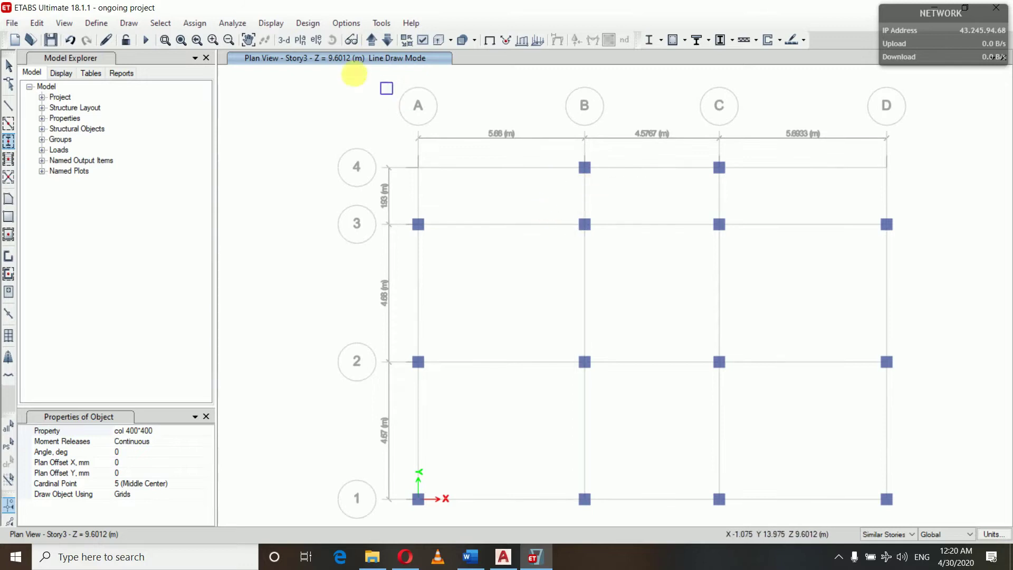
# - Add a 3-D View window beside the plan view and rotate it to inspect the drawn columns from the side
pyautogui.click(372, 41)
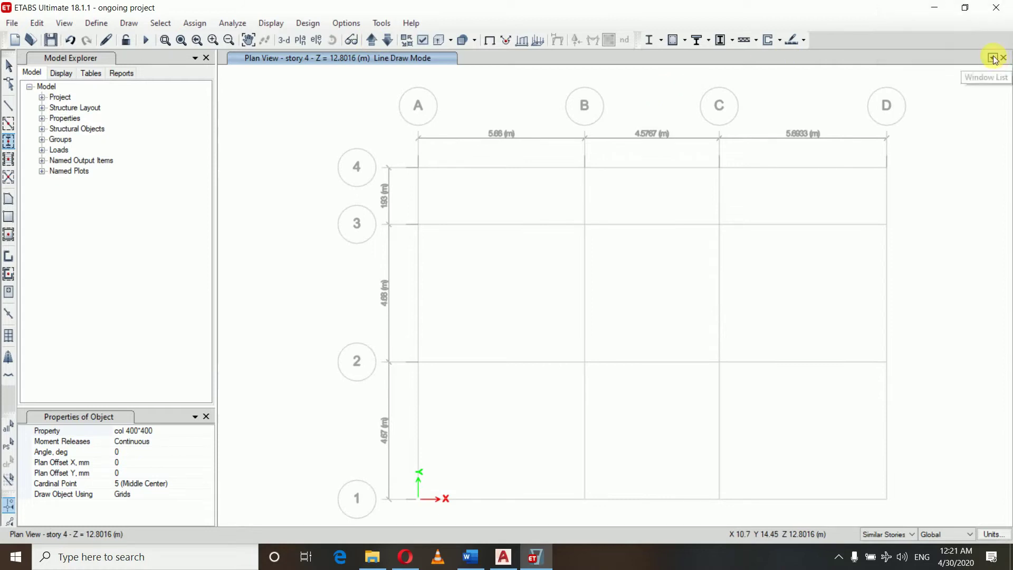
pyautogui.click(993, 57)
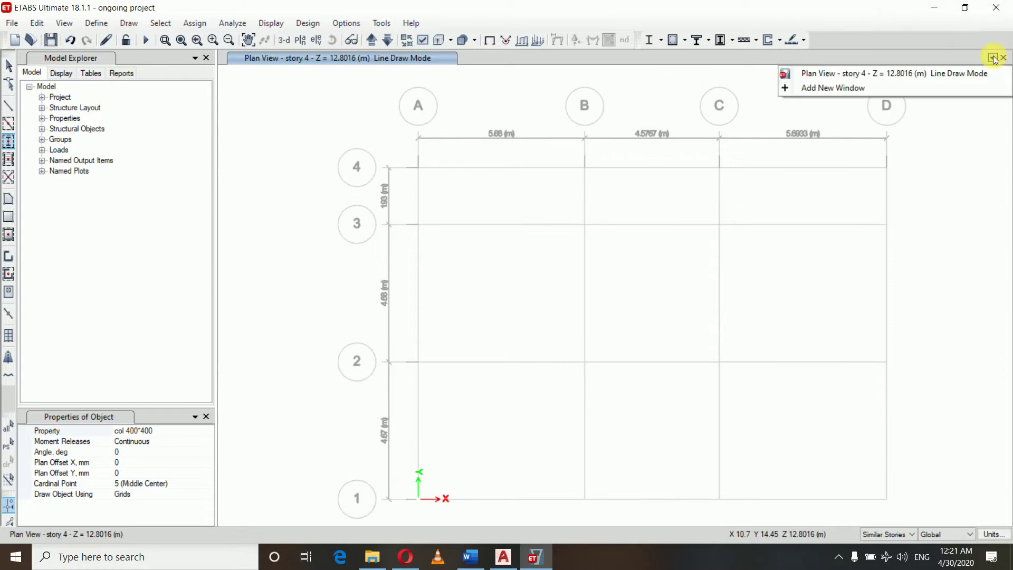
pyautogui.click(862, 87)
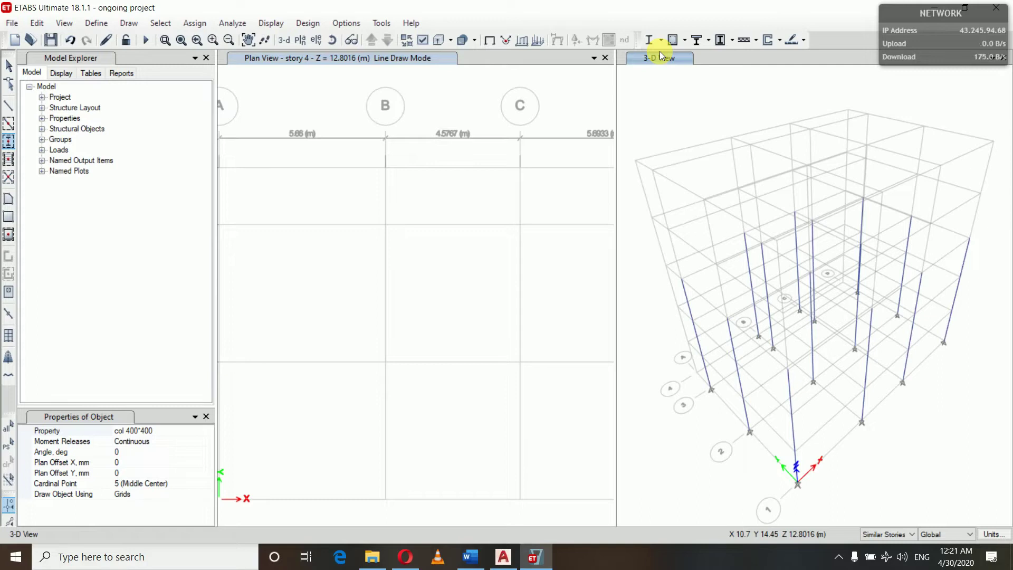
pyautogui.click(660, 54)
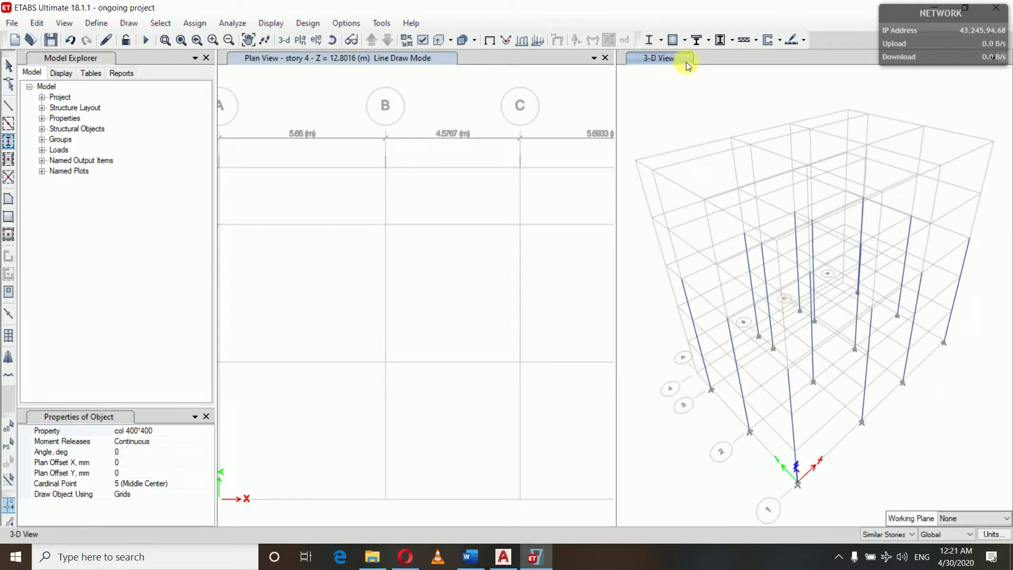
pyautogui.click(332, 39)
pyautogui.moveTo(882, 235); pyautogui.dragTo(866, 157)
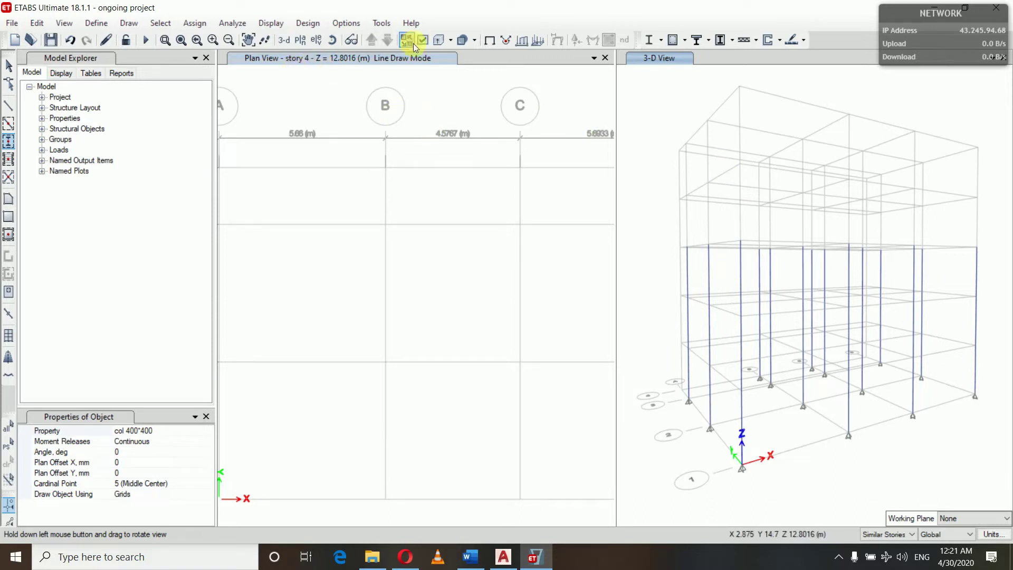
# - Bring the plan view to story5 and widen its window so the whole grid fits beside the 3-D view
pyautogui.click(376, 56)
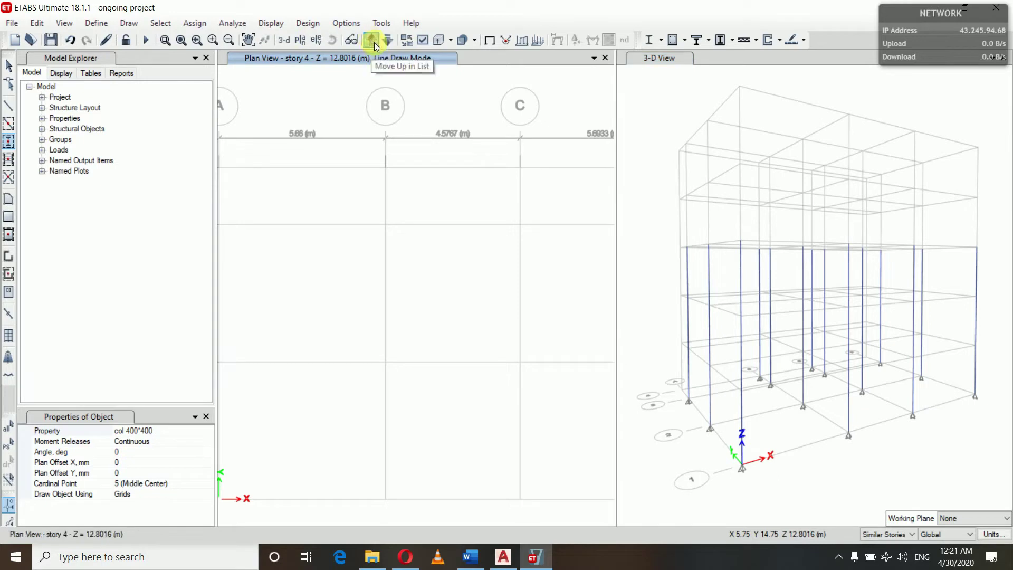
pyautogui.click(373, 40)
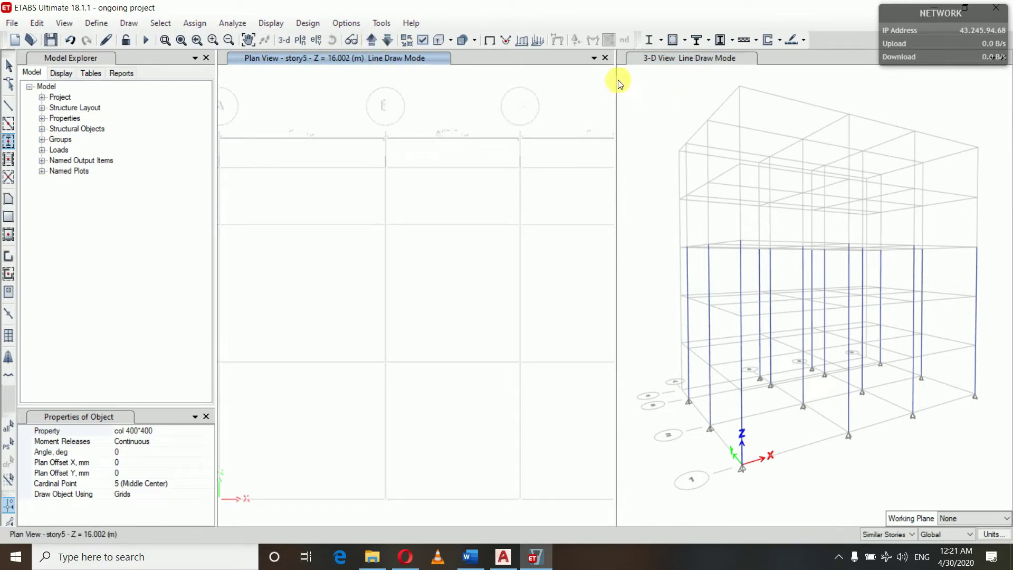
pyautogui.moveTo(625, 83); pyautogui.dragTo(679, 87)
pyautogui.click(680, 86)
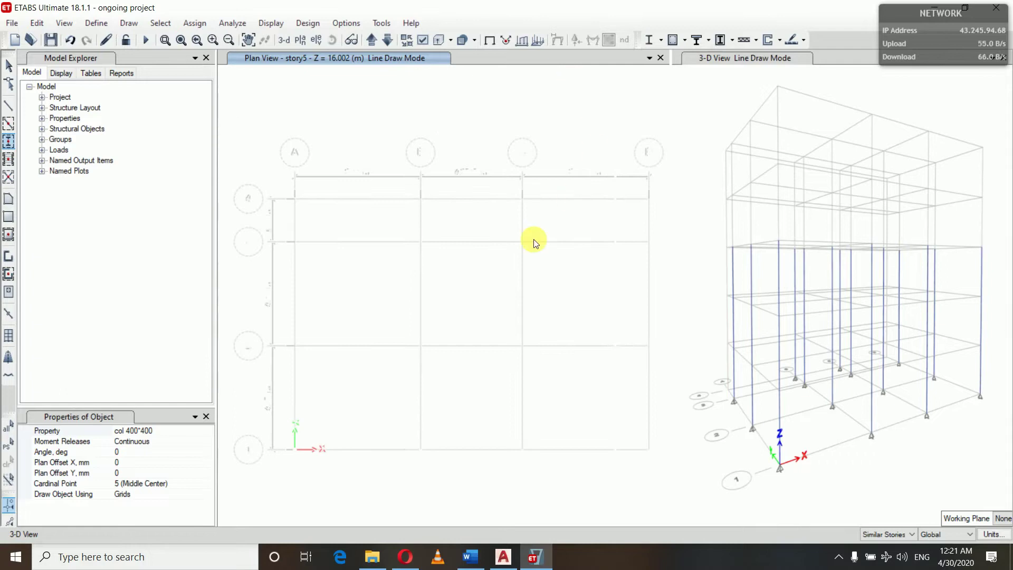
# - On story 4, draw col 400*400 columns at B4, C4 and every intersection of grids A–D with 1–3
pyautogui.click(375, 57)
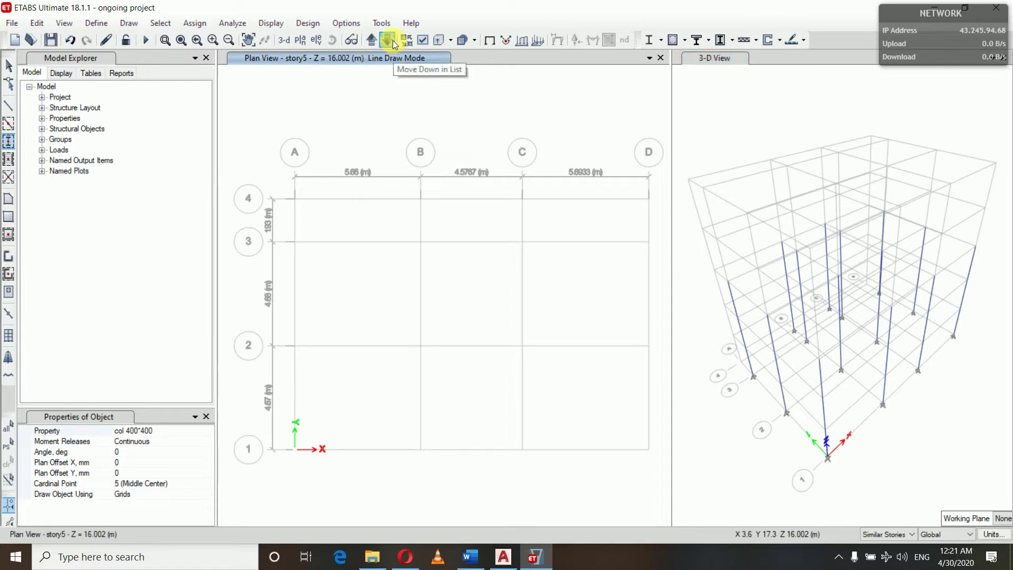
pyautogui.click(392, 40)
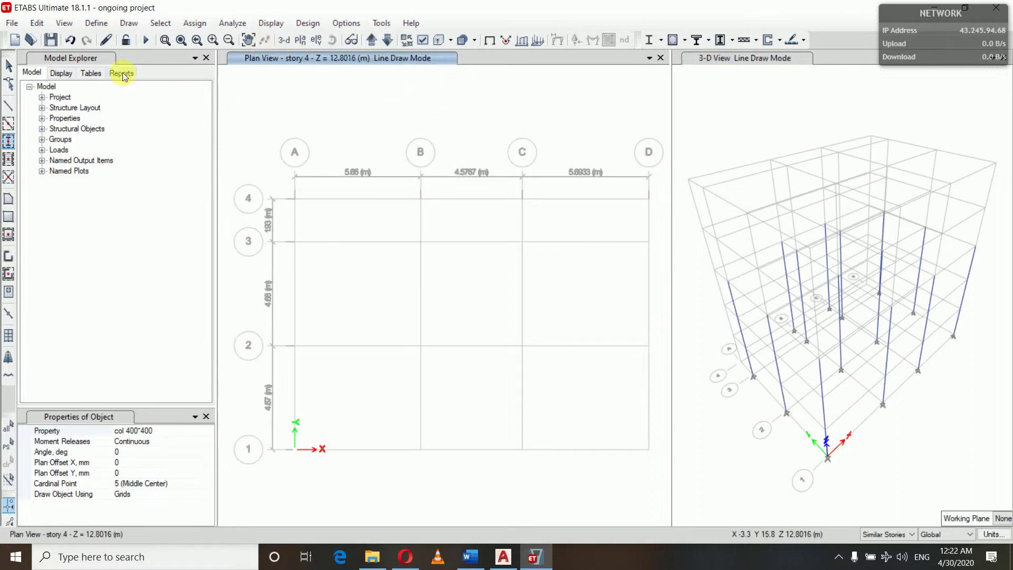
pyautogui.click(421, 199)
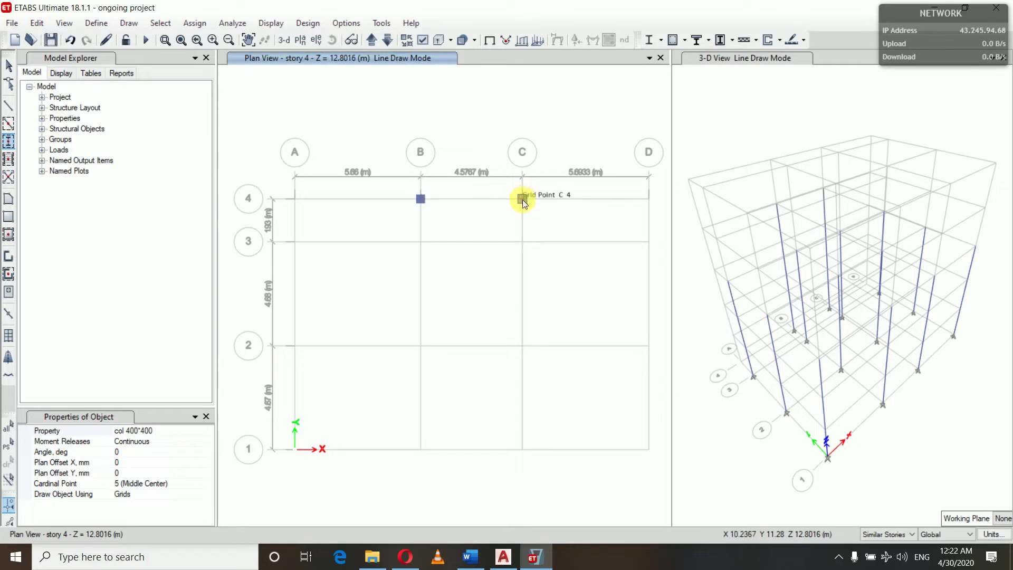
pyautogui.click(522, 199)
pyautogui.moveTo(284, 228); pyautogui.dragTo(654, 465)
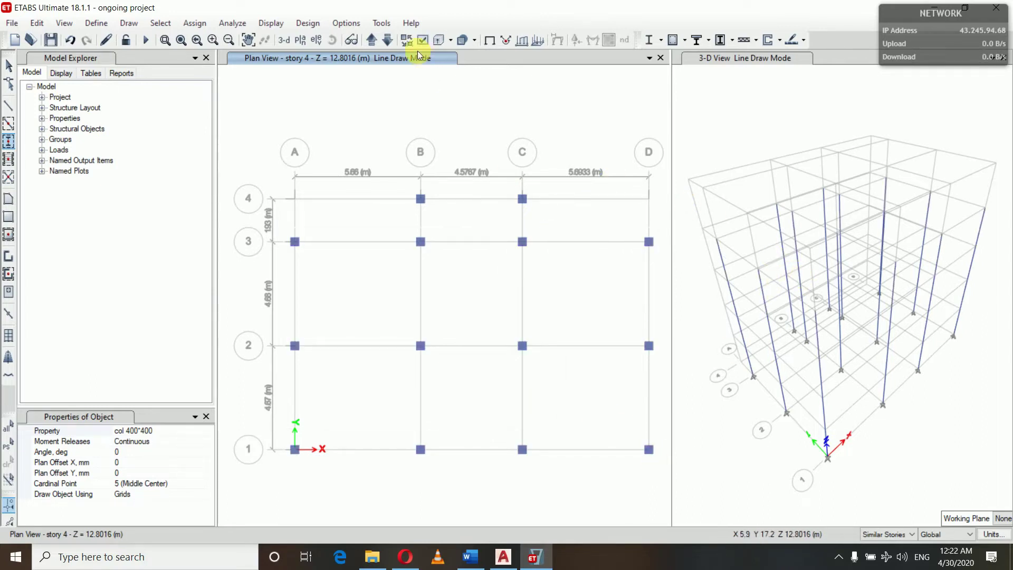
# - Check the top floor plan in AutoCAD and draw col 400*400 columns on story5 in ETABS at B1, B2, C1 and C2
pyautogui.click(371, 45)
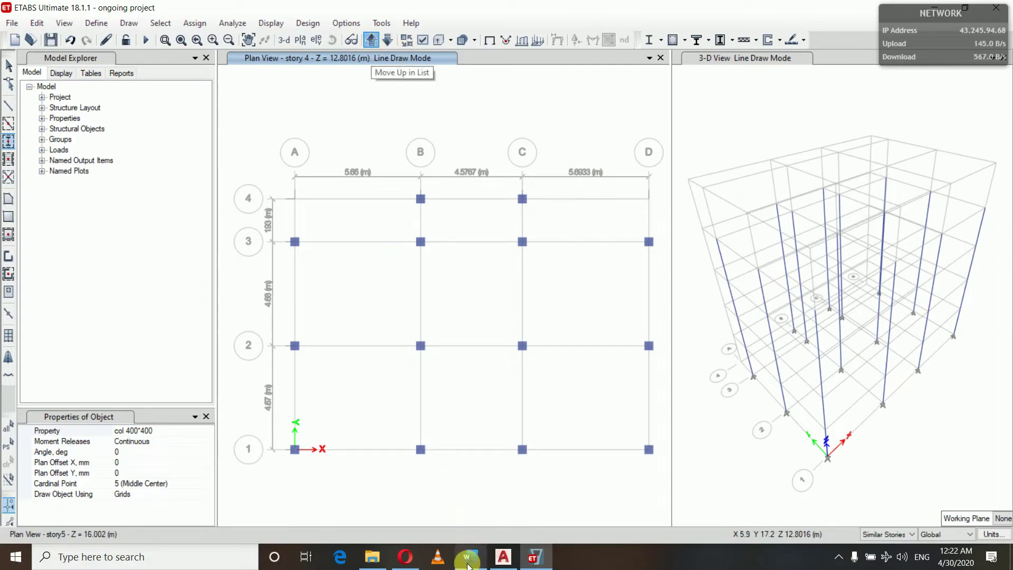
pyautogui.click(503, 557)
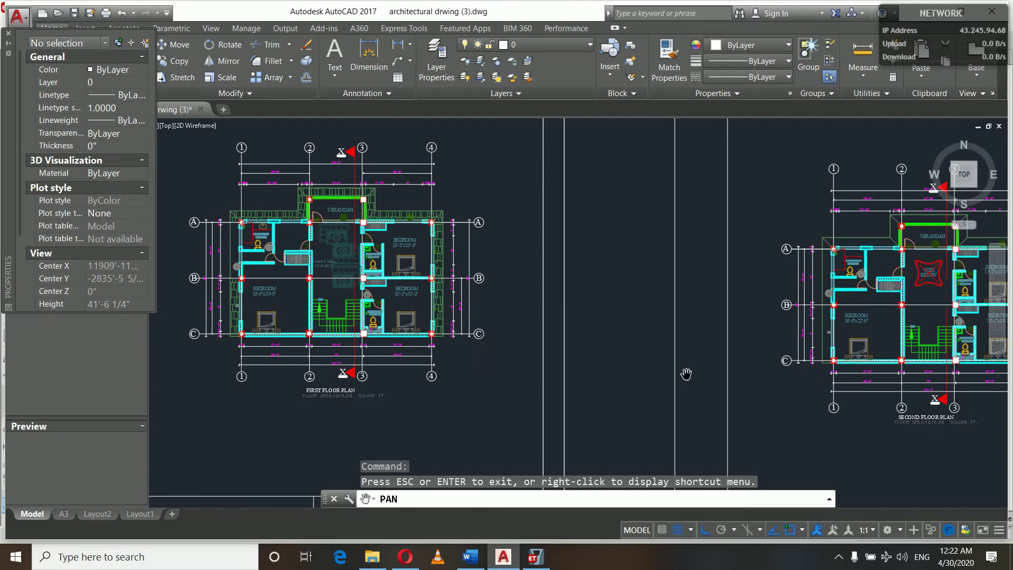
pyautogui.moveTo(739, 381); pyautogui.dragTo(224, 376)
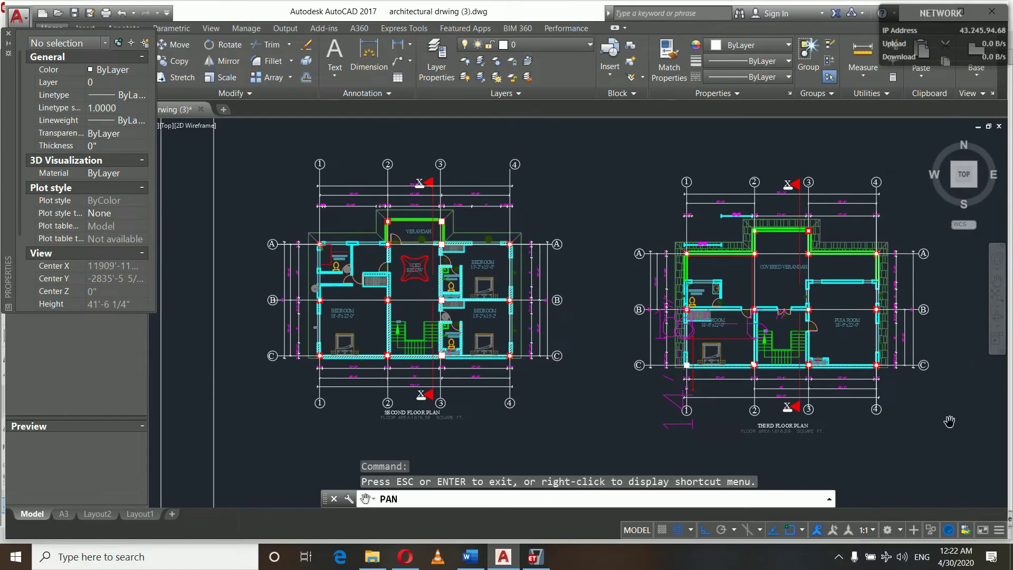
pyautogui.moveTo(950, 422)
pyautogui.mouseDown()
pyautogui.moveTo(851, 403)
pyautogui.moveTo(333, 384)
pyautogui.mouseUp()
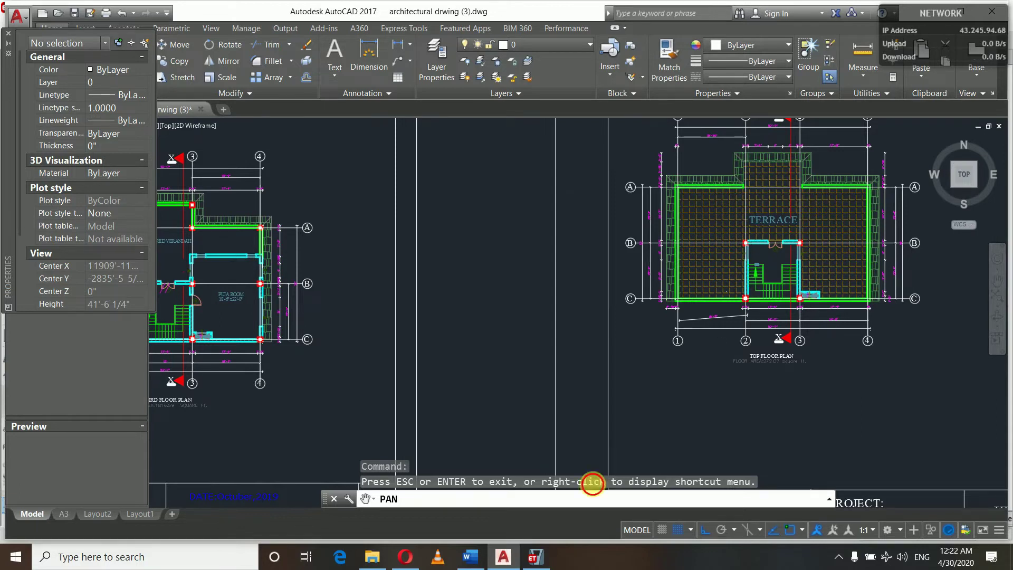
pyautogui.click(543, 563)
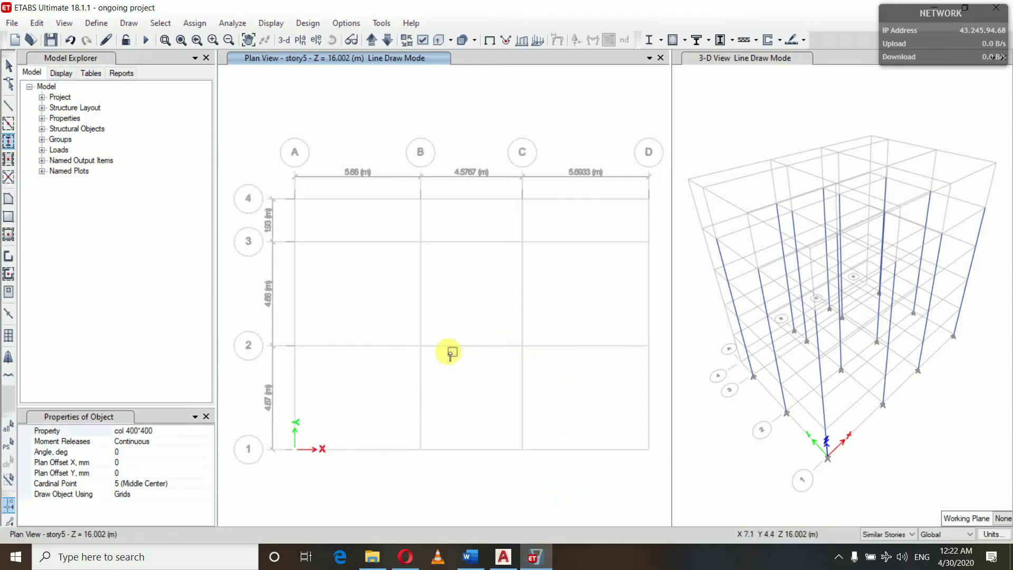
pyautogui.moveTo(413, 335); pyautogui.dragTo(560, 475)
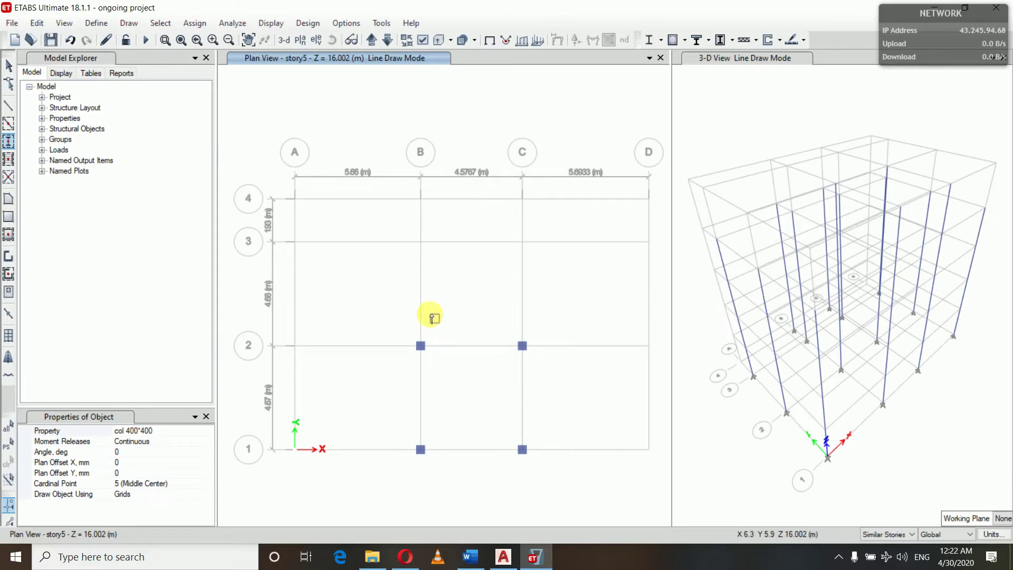
# - Draw beam 300*450 beams on story5 along all four sides of the bay between grids B–C and 1–2
pyautogui.click(8, 125)
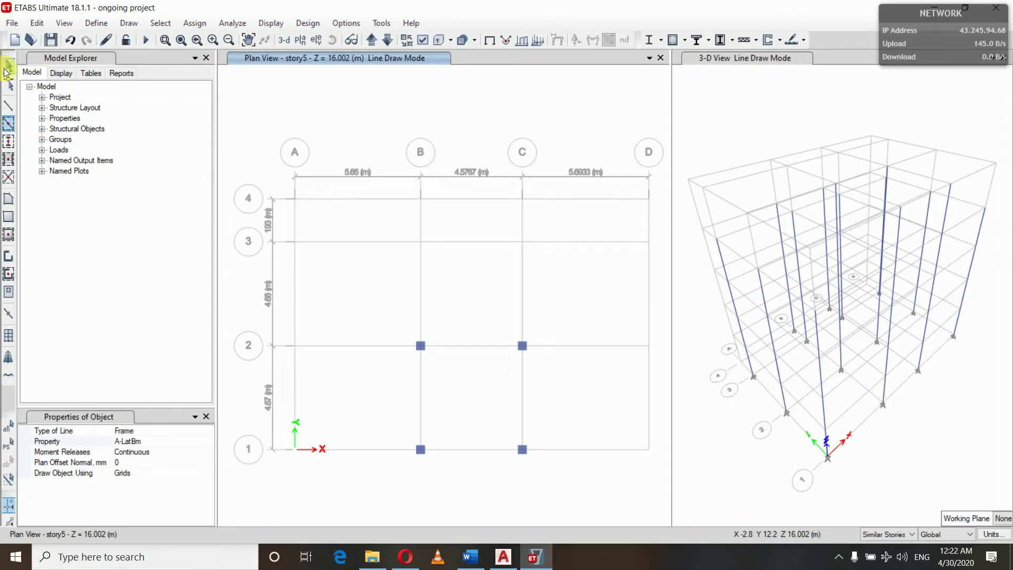
pyautogui.click(78, 442)
pyautogui.click(78, 442)
pyautogui.click(209, 442)
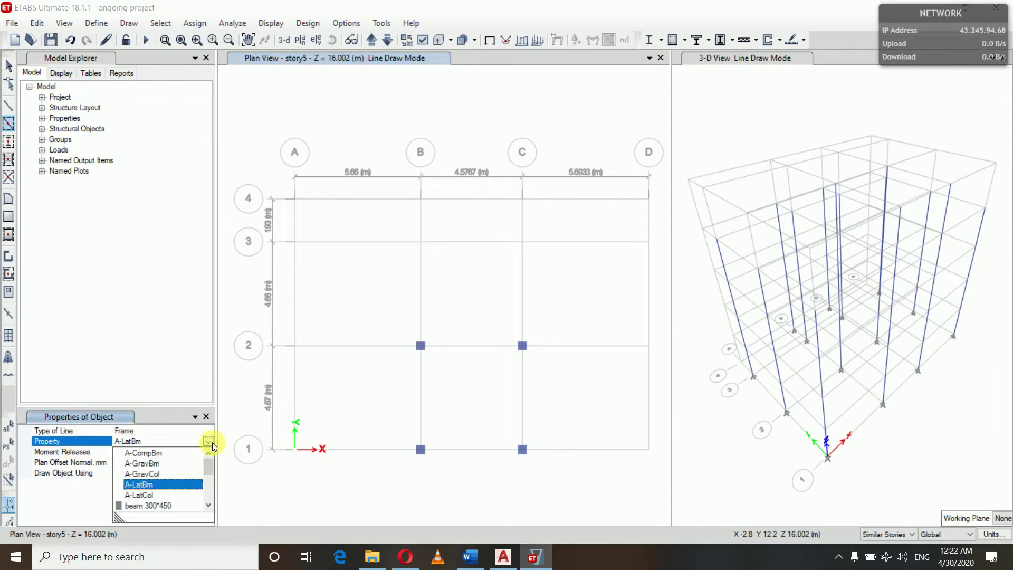
pyautogui.click(158, 506)
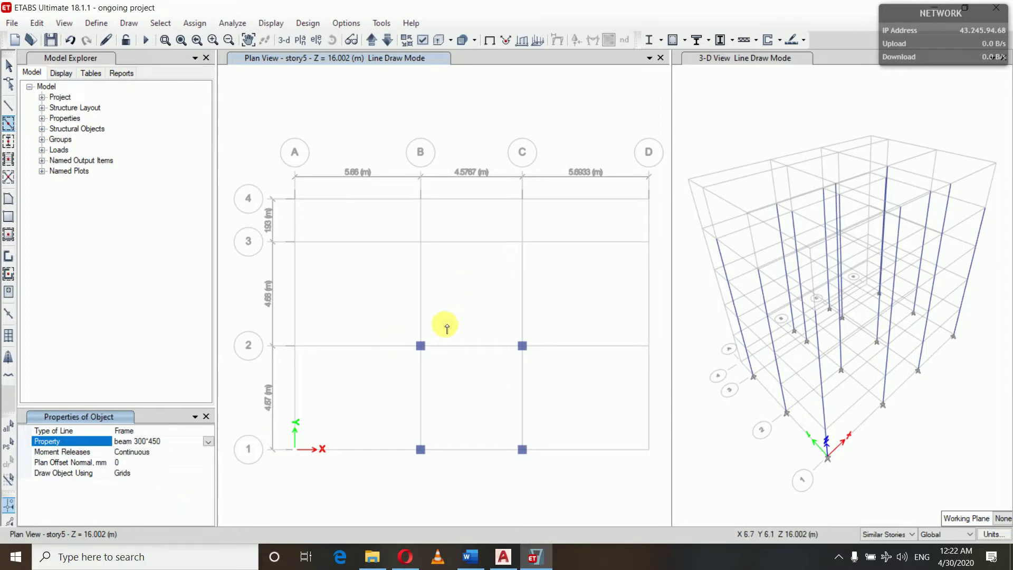
pyautogui.click(456, 346)
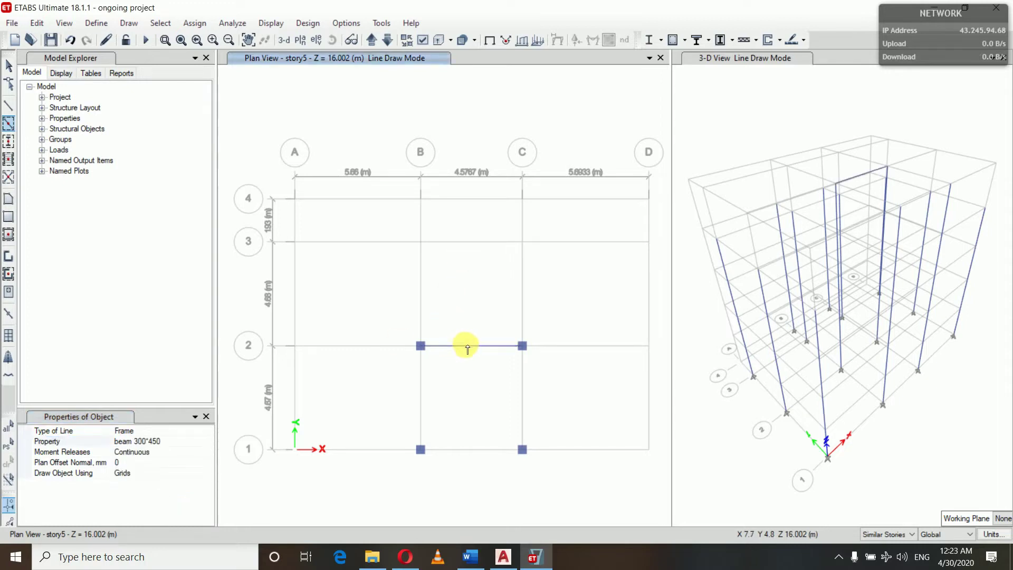
pyautogui.click(421, 388)
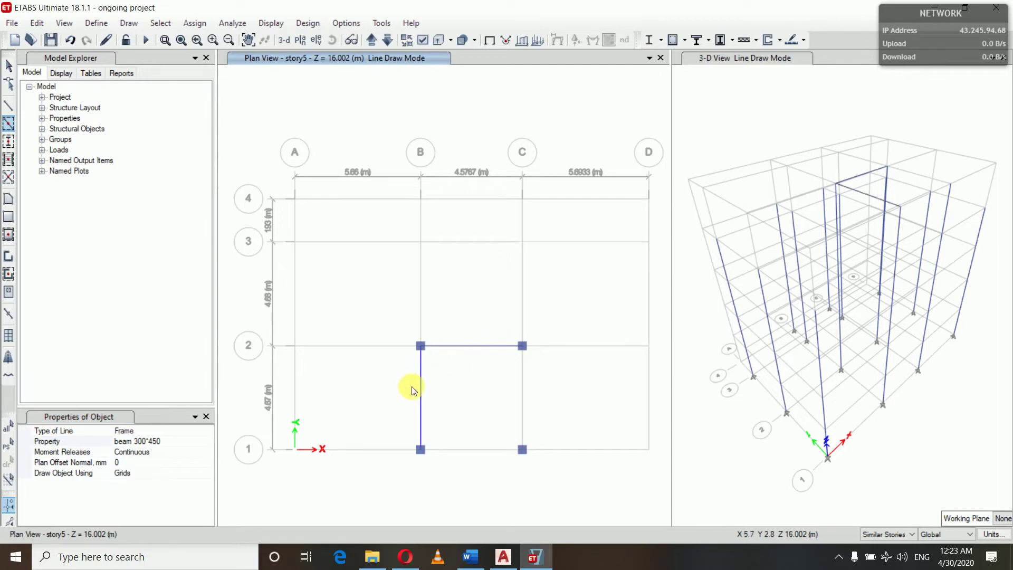
pyautogui.click(524, 386)
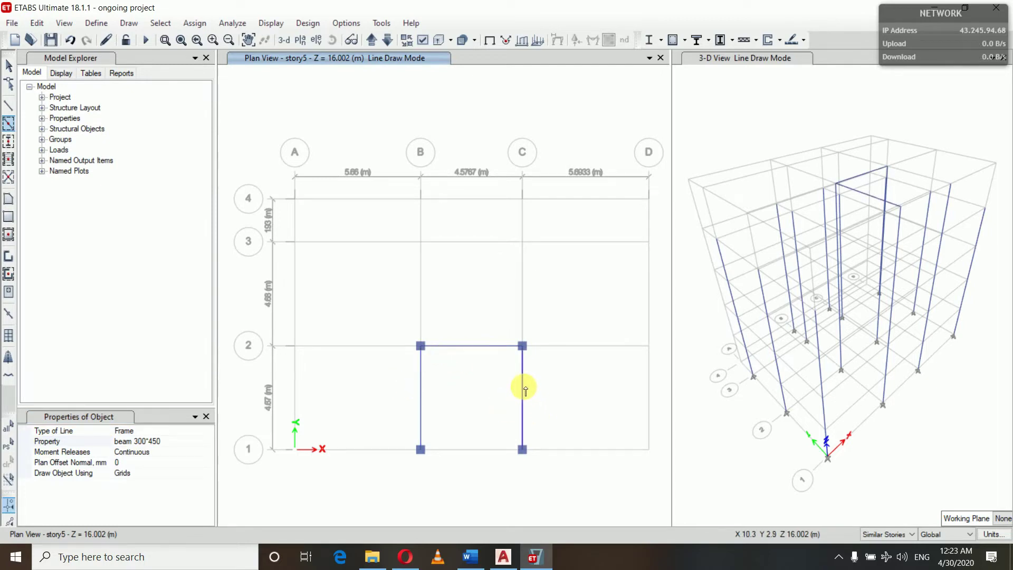
pyautogui.click(464, 449)
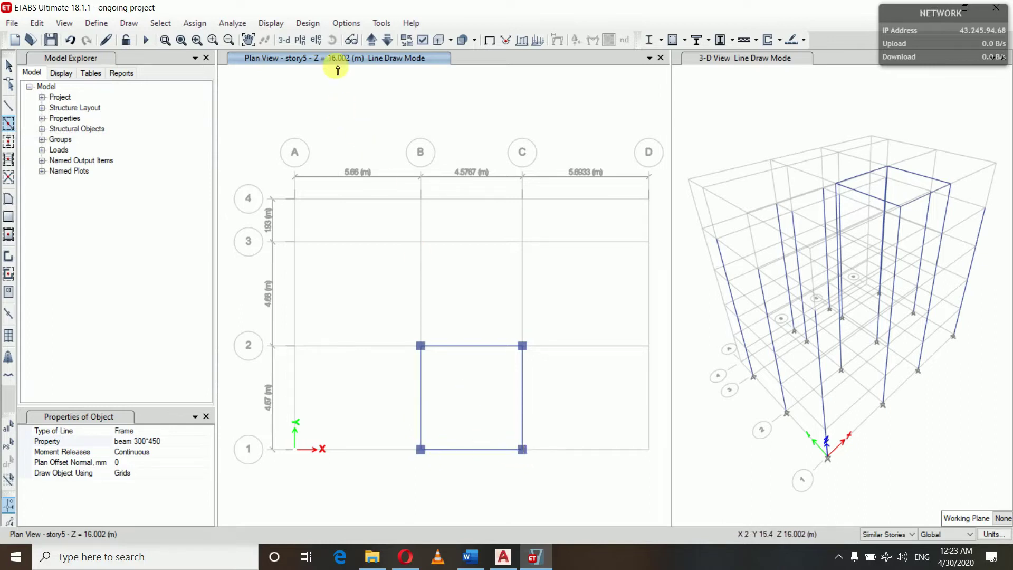
# - On story 4, draw beam 300*450 beams along all grid segments within A–D/1–3 and around the bay B–C/3–4
pyautogui.click(387, 40)
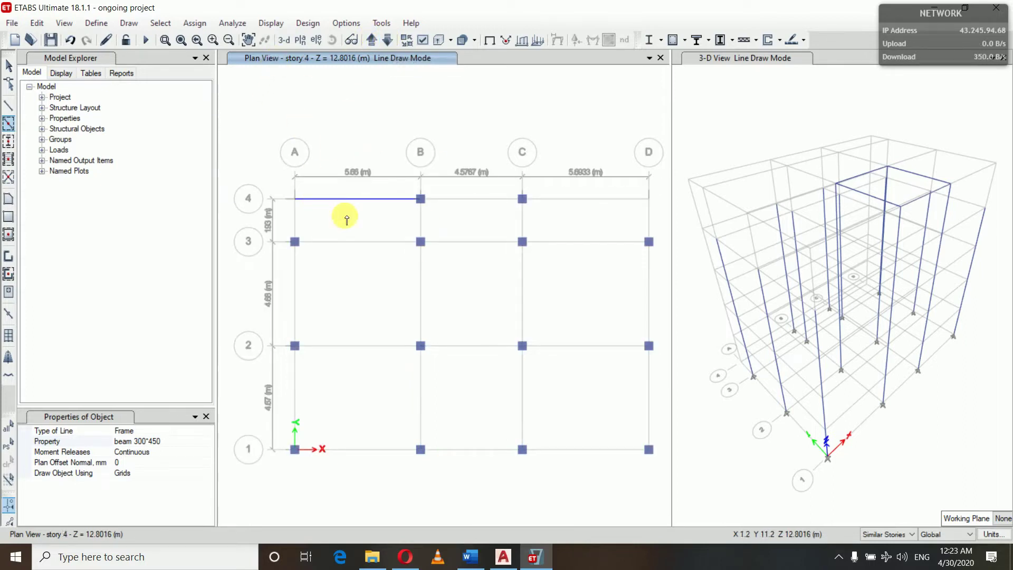
pyautogui.click(466, 243)
pyautogui.click(420, 220)
pyautogui.click(523, 217)
pyautogui.click(353, 244)
pyautogui.moveTo(282, 293); pyautogui.dragTo(666, 479)
pyautogui.click(295, 294)
pyautogui.click(421, 294)
pyautogui.click(523, 294)
pyautogui.click(586, 242)
# - On Story1, with Similar Stories, draw beam 300*450 beams along all segments within A–D/1–3 and around the bay B–C/3–4
pyautogui.click(386, 40)
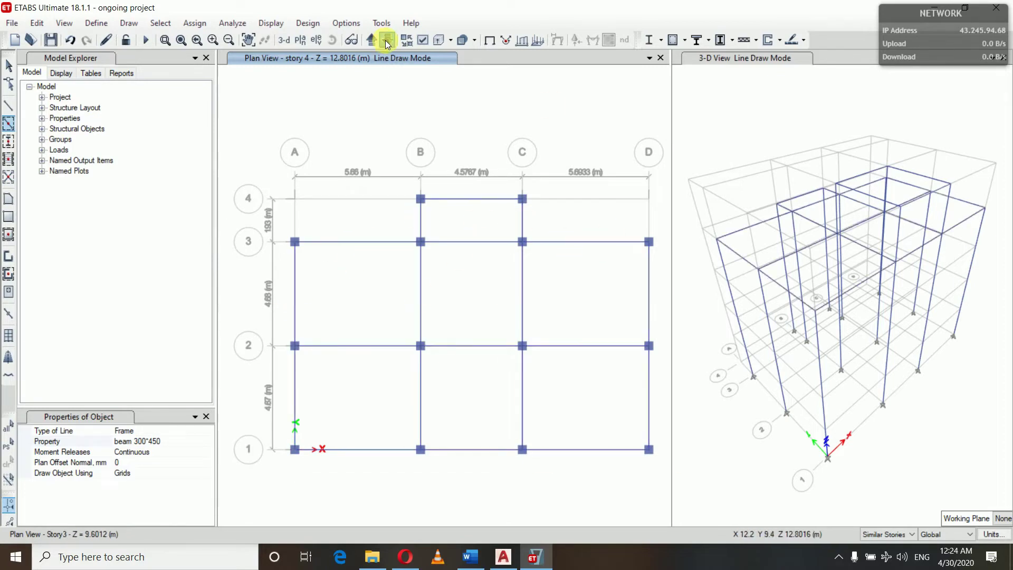
pyautogui.doubleClick(386, 41)
pyautogui.moveTo(283, 219)
pyautogui.mouseDown()
pyautogui.moveTo(363, 288)
pyautogui.moveTo(662, 473)
pyautogui.mouseUp()
pyautogui.click(420, 220)
pyautogui.click(471, 199)
pyautogui.click(523, 219)
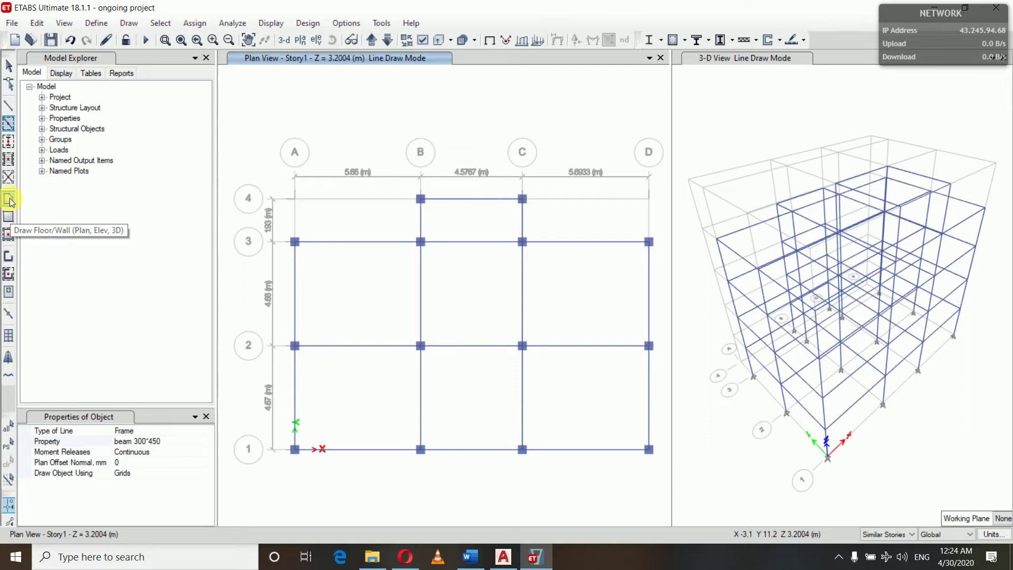
# - On Story1, with Similar Stories, draw Slab1 floors in bay B–C/3–4 and every bay of A–D/1–3 except B–C/1–2
pyautogui.click(11, 239)
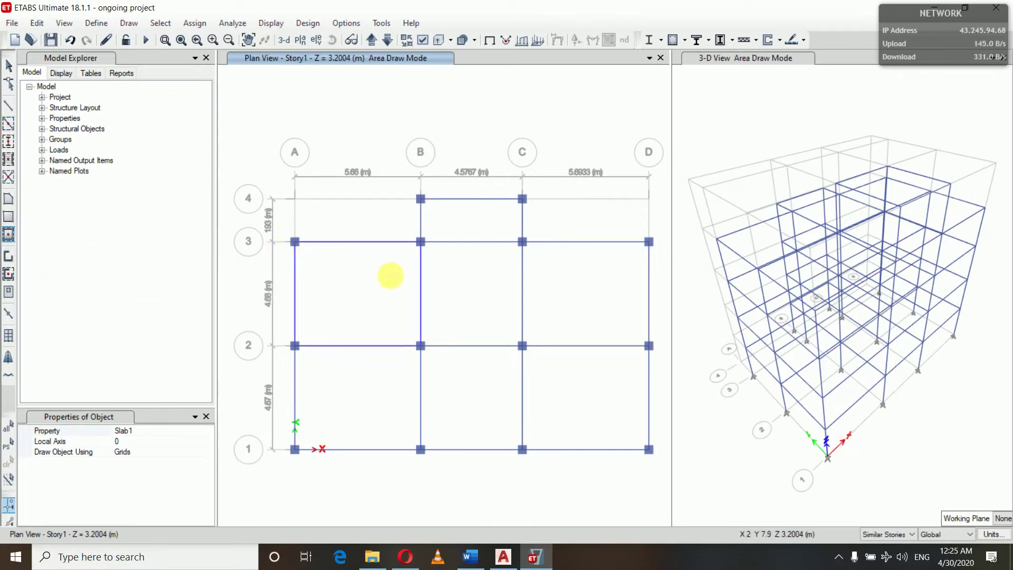
pyautogui.click(470, 216)
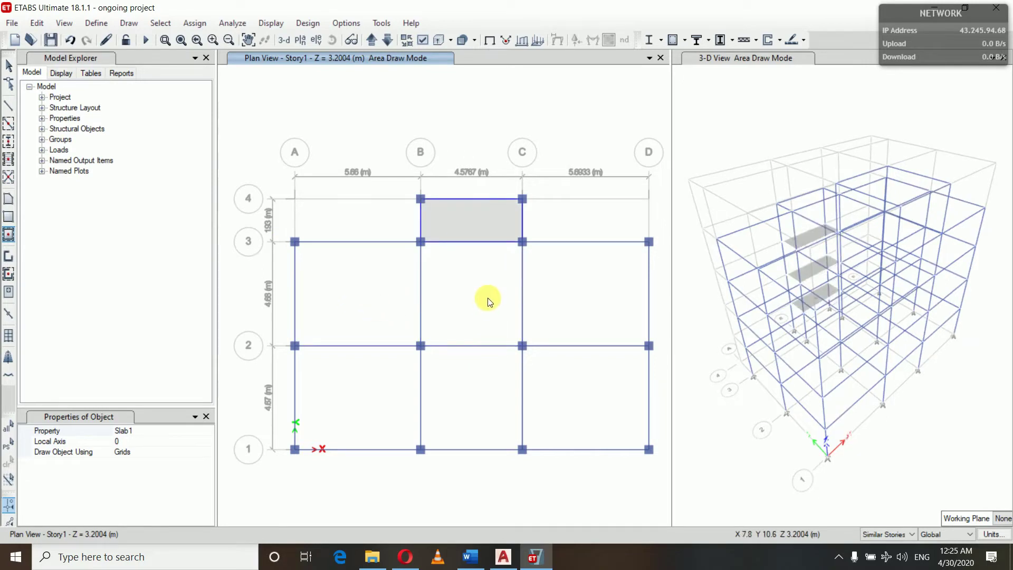
pyautogui.click(555, 306)
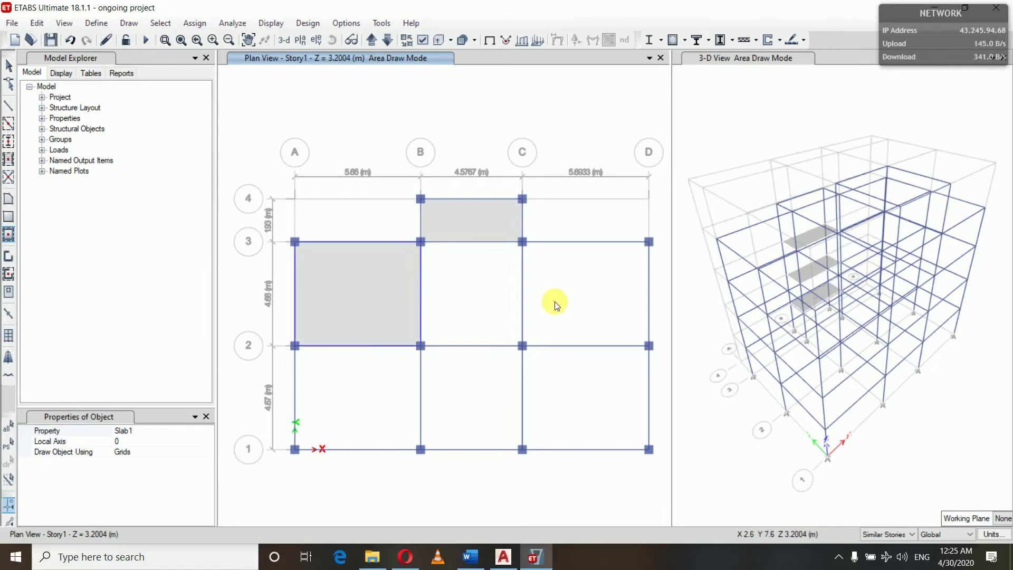
pyautogui.click(364, 398)
pyautogui.click(597, 398)
# - On story 4, draw Slab1 floors in bay B–C/3–4 and every bay within A–D/1–3 except B–C/1–2
pyautogui.click(374, 43)
pyautogui.click(373, 43)
pyautogui.click(374, 43)
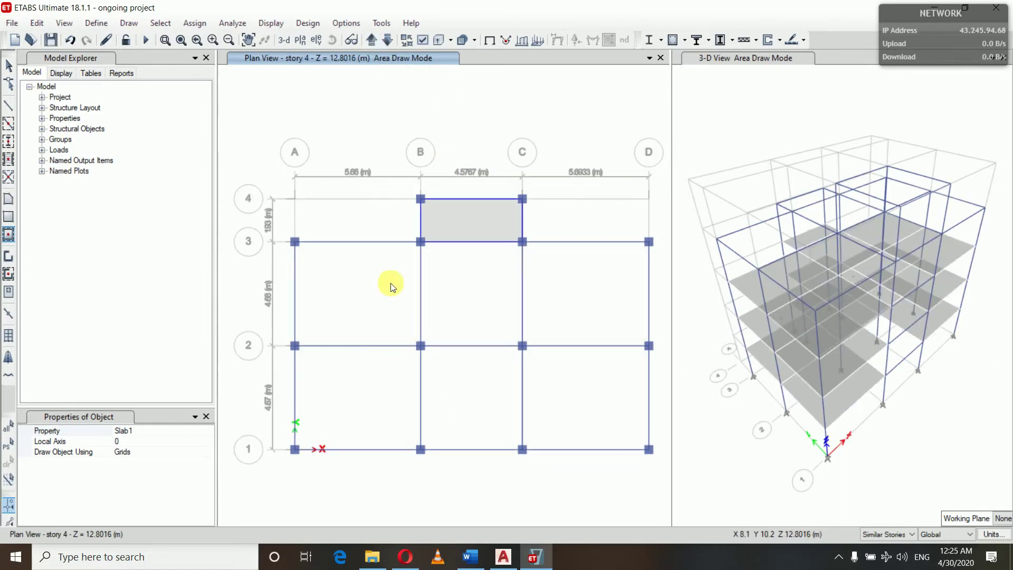
pyautogui.click(391, 283)
pyautogui.click(471, 293)
pyautogui.click(561, 276)
pyautogui.click(358, 398)
pyautogui.click(586, 399)
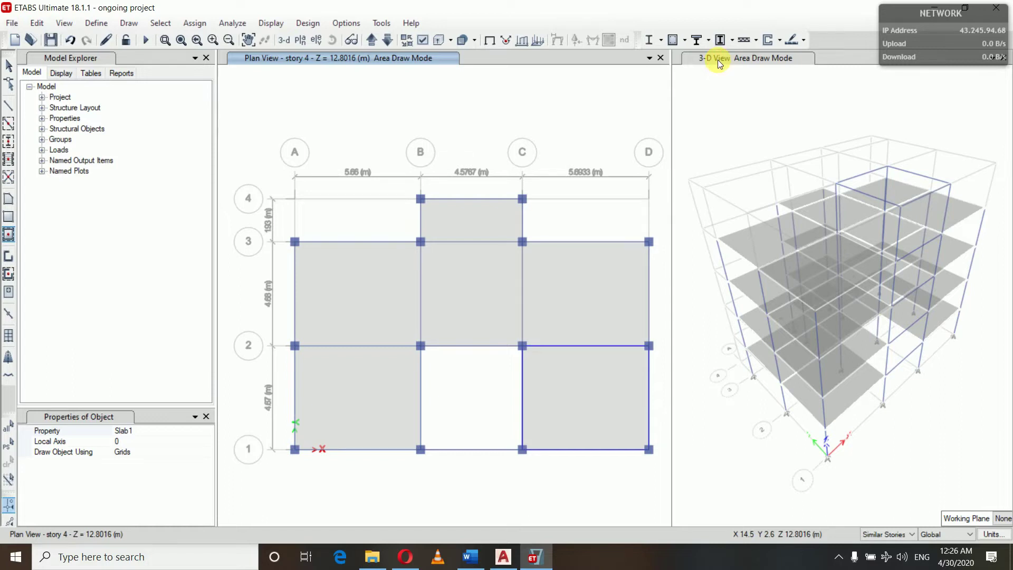
# - Rotate the 3-D view to inspect the slabs and the open B–C/1–2 bay from the front
pyautogui.click(720, 61)
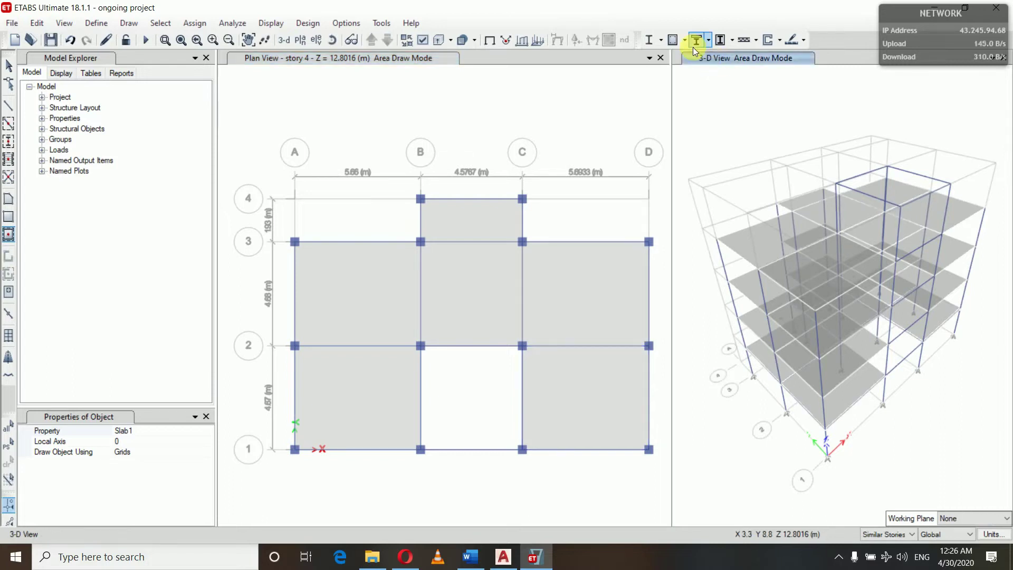
pyautogui.click(336, 39)
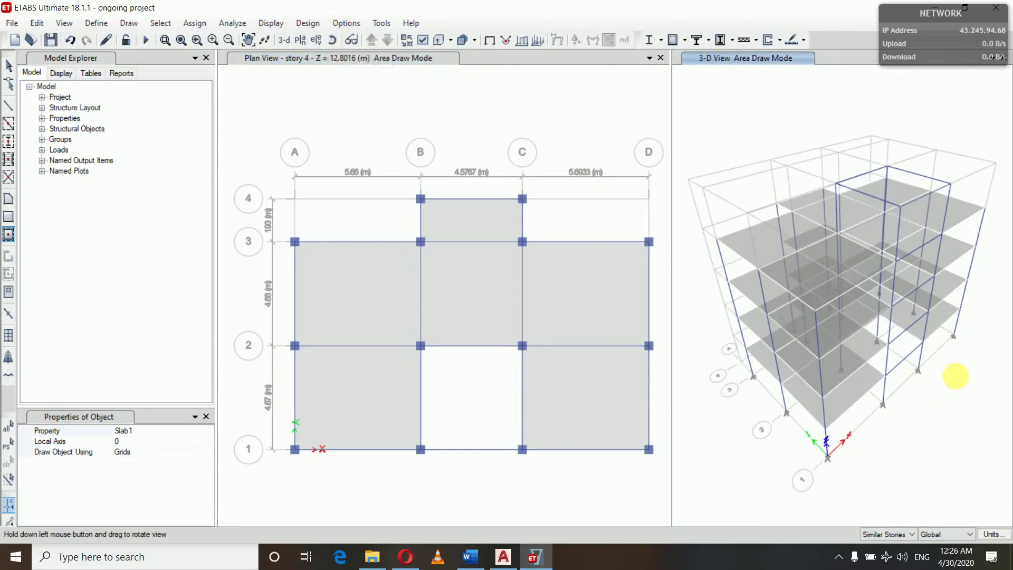
pyautogui.moveTo(959, 379); pyautogui.dragTo(932, 402)
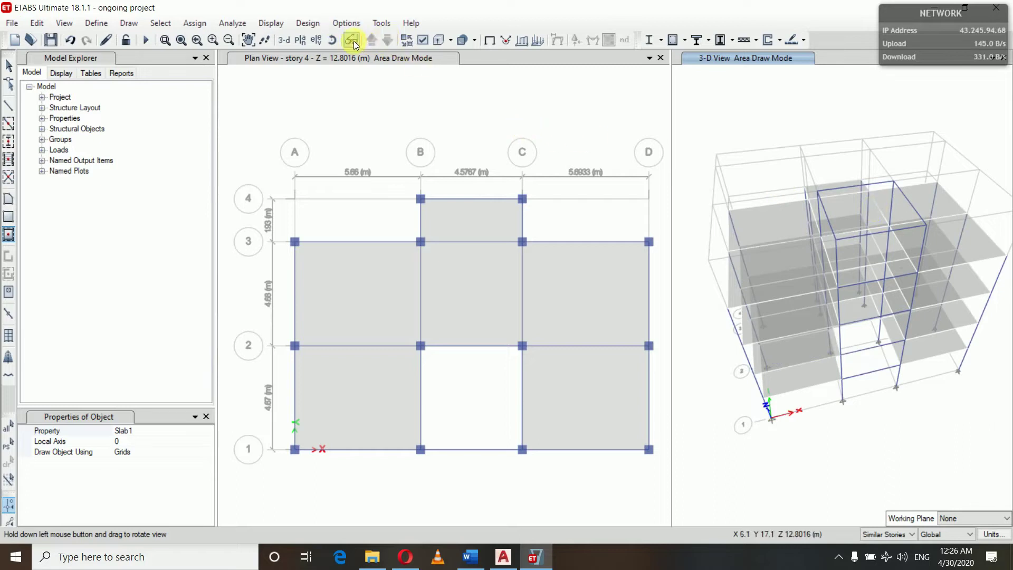
# - Bring the plan view to story5 and draw a Slab1 floor in the bay B–C/1–2
pyautogui.click(346, 58)
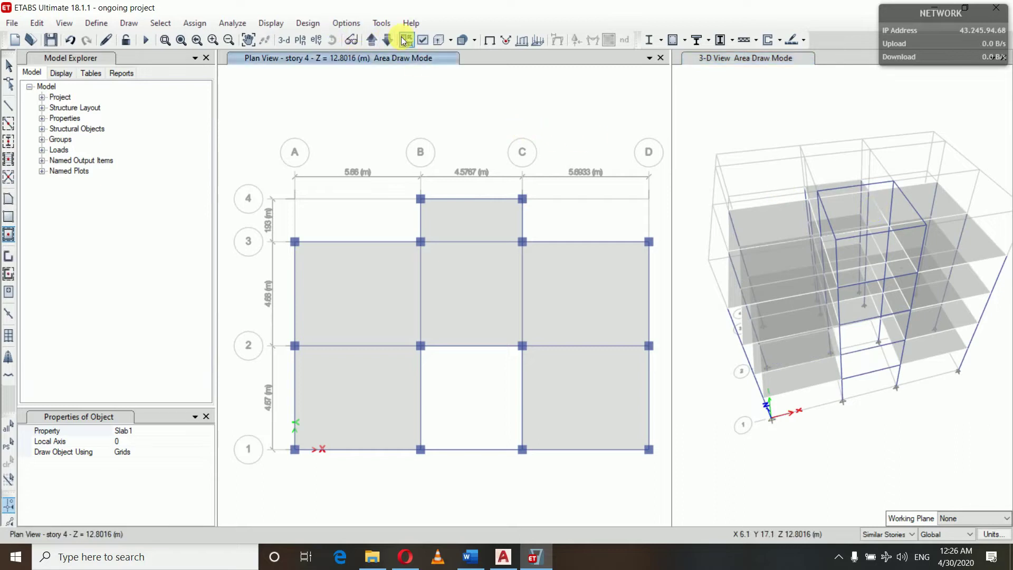
pyautogui.click(372, 40)
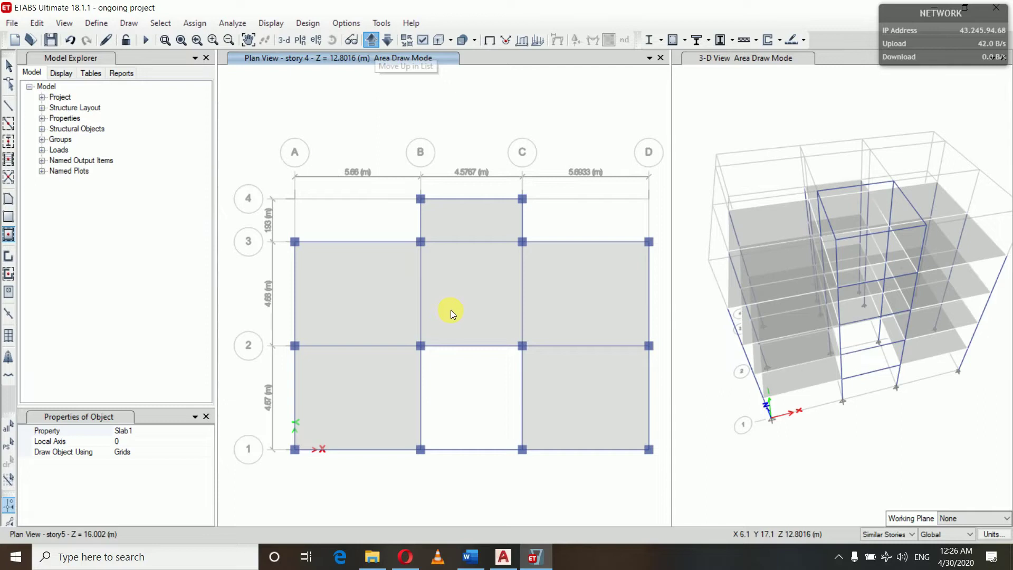
pyautogui.click(466, 397)
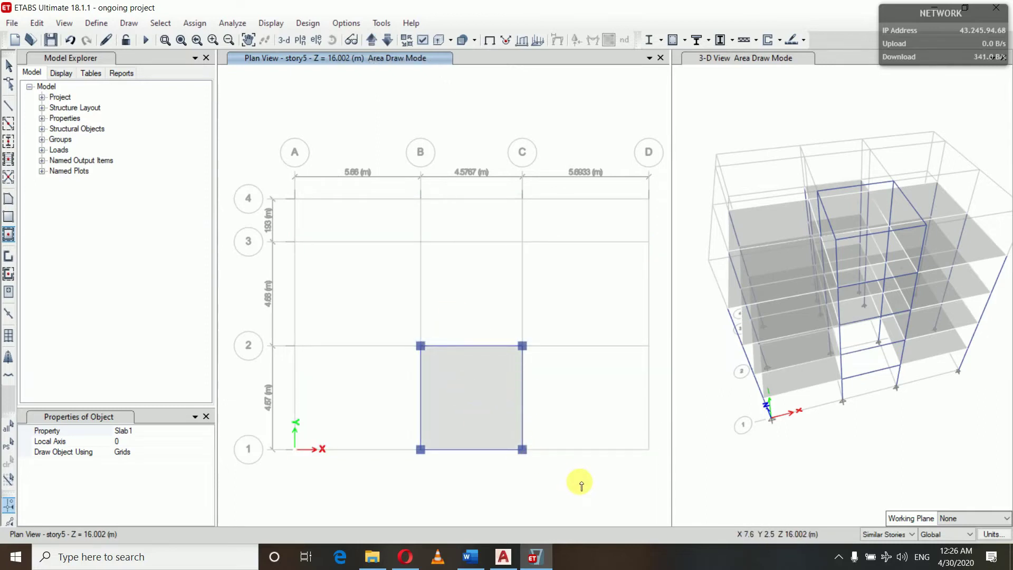
# - Rotate the 3-D view to inspect the whole frame including the story5 slab, and leave area drawing
pyautogui.click(765, 60)
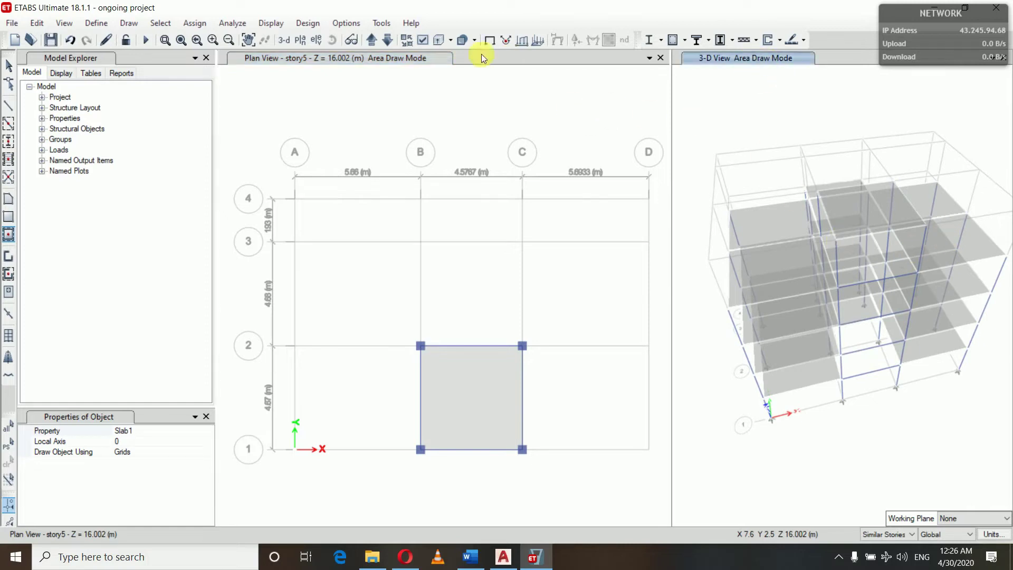
pyautogui.click(332, 40)
pyautogui.moveTo(905, 444); pyautogui.dragTo(940, 428)
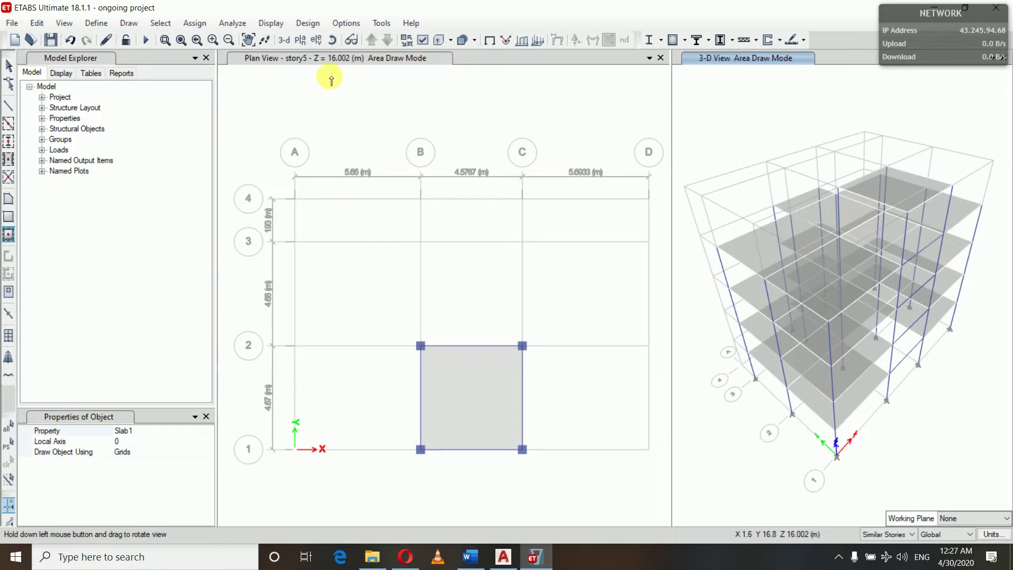
pyautogui.press('Escape')
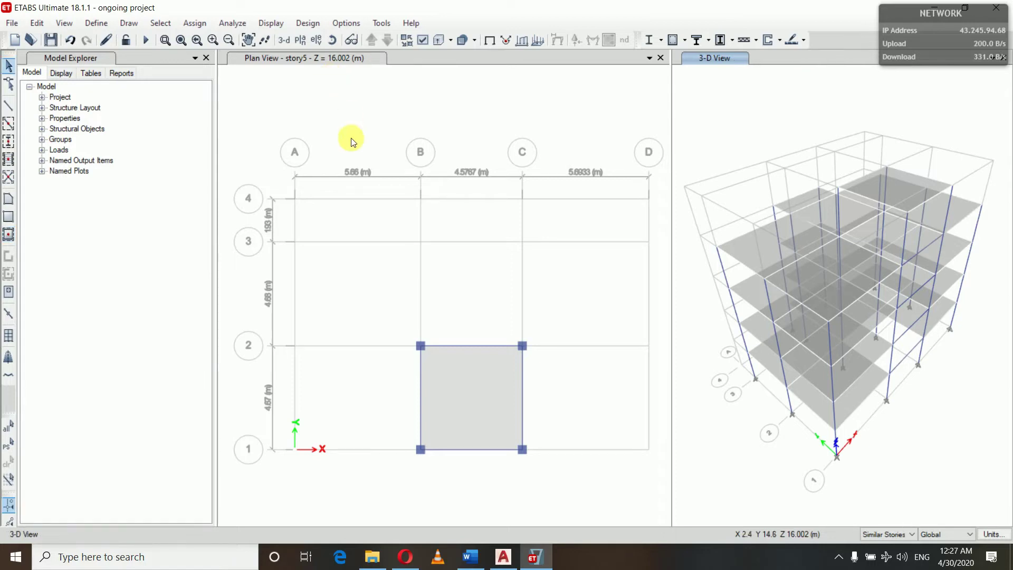
# - Bring the plan view to Story1 and turn on the frame Sections labels in its view options
pyautogui.click(362, 54)
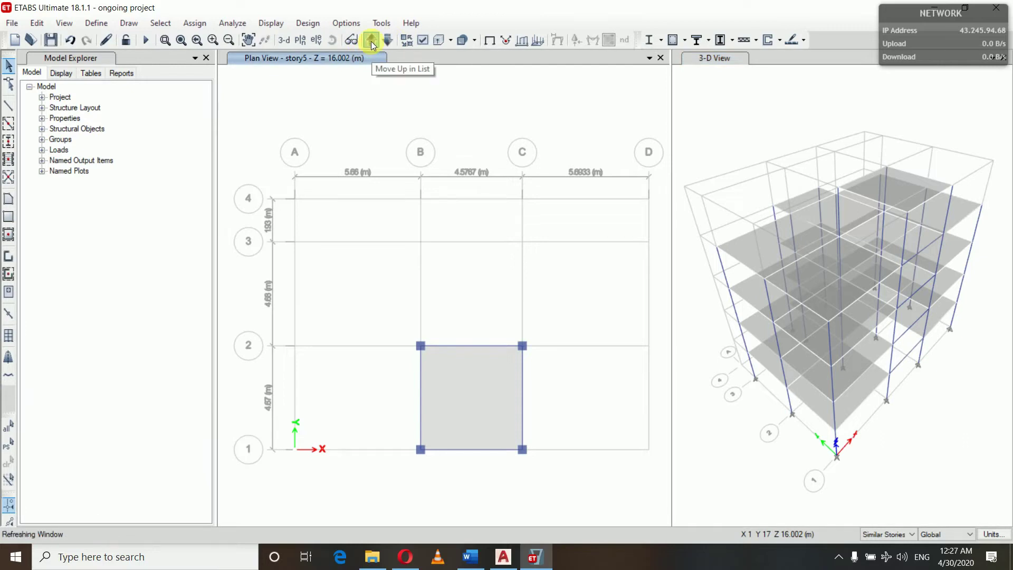
pyautogui.click(372, 41)
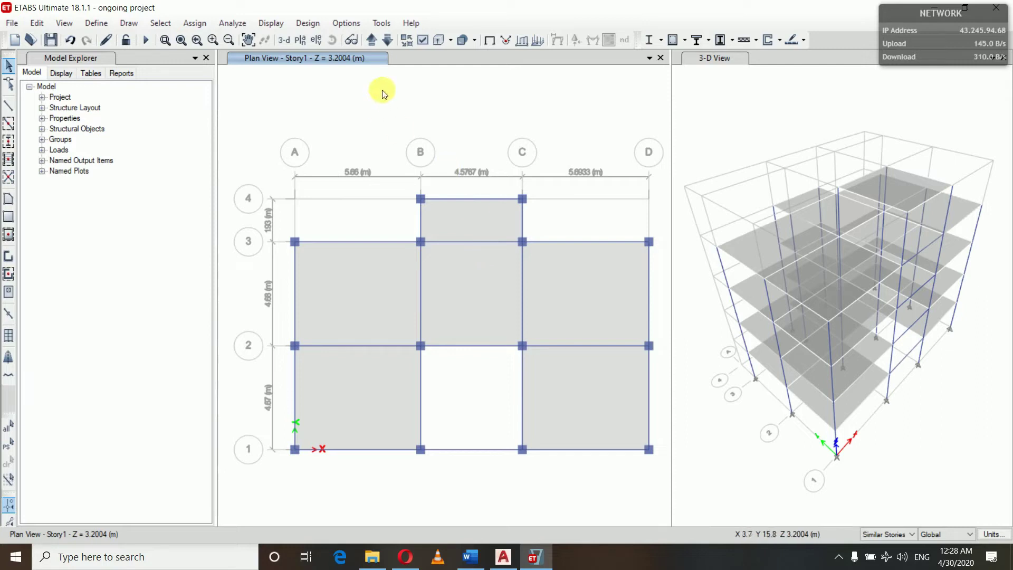
pyautogui.click(423, 40)
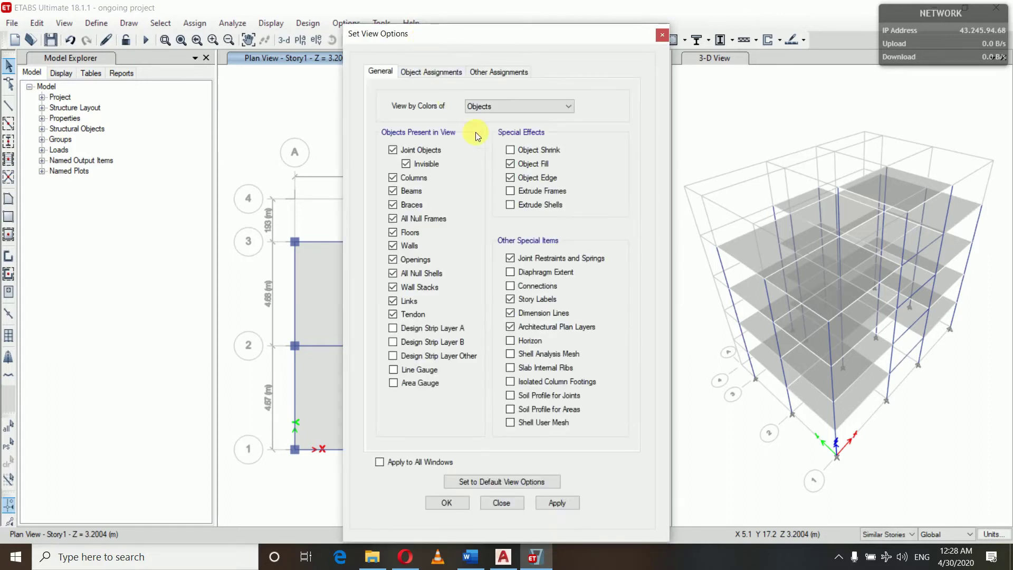
pyautogui.click(442, 72)
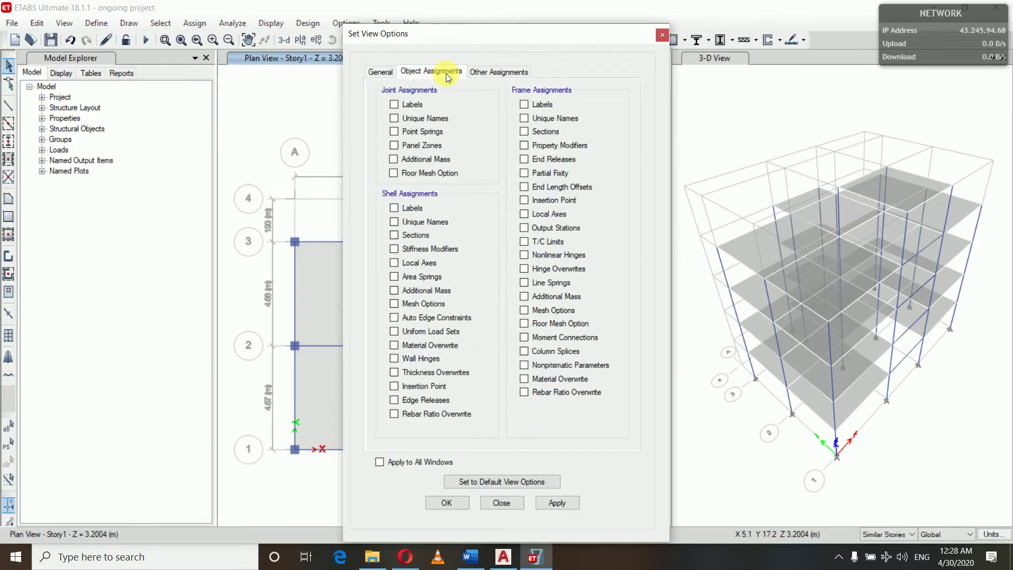
pyautogui.click(524, 132)
pyautogui.click(555, 502)
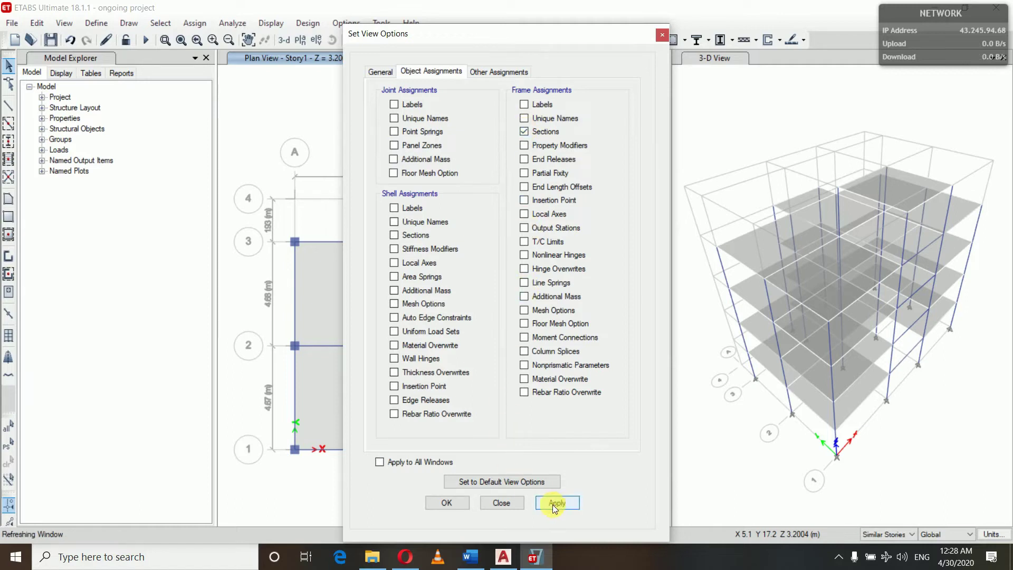
# - Confirm the view options and display the elevation along grid line 3 to check its beam and column sections
pyautogui.click(455, 502)
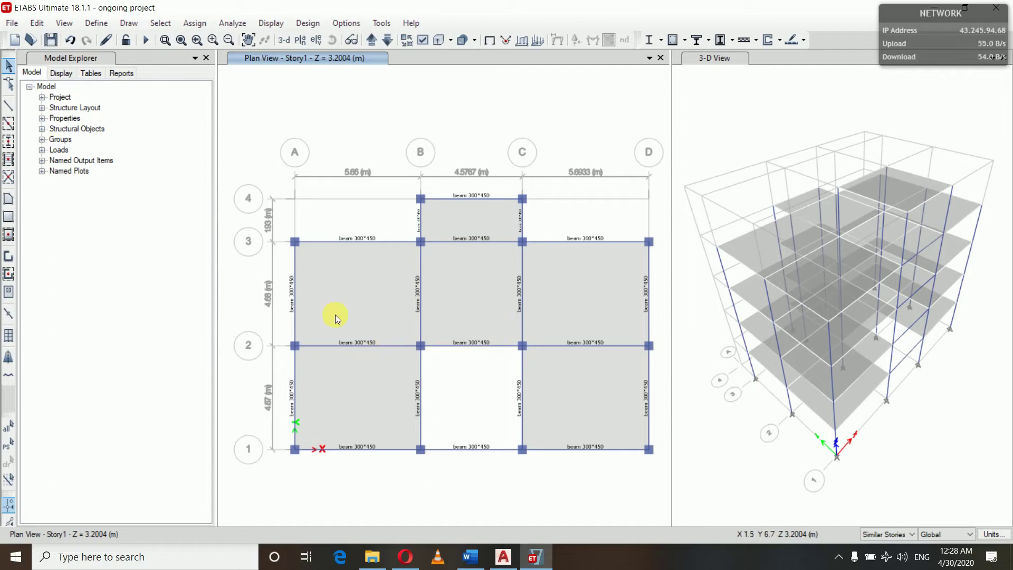
pyautogui.click(316, 39)
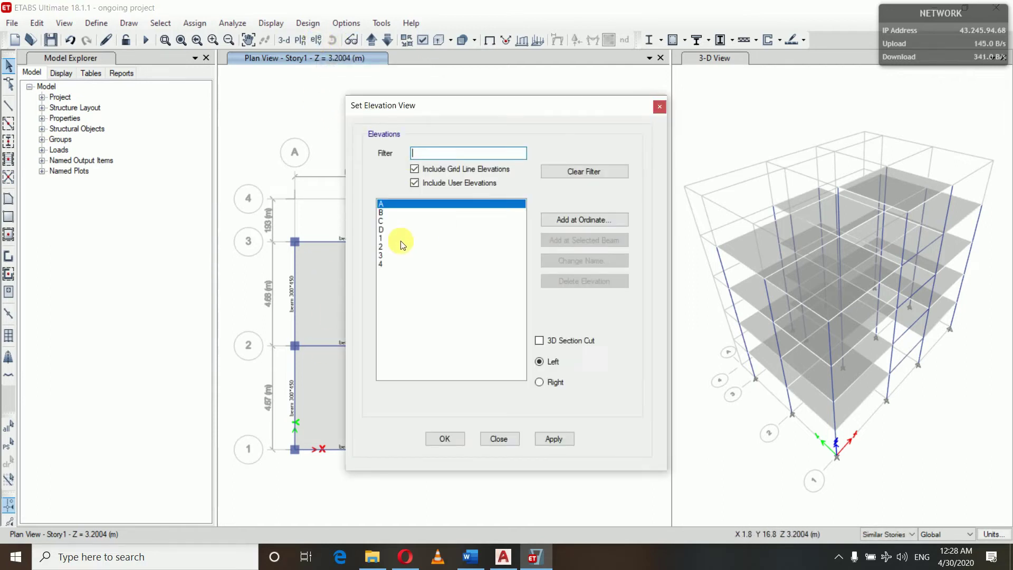
pyautogui.click(397, 255)
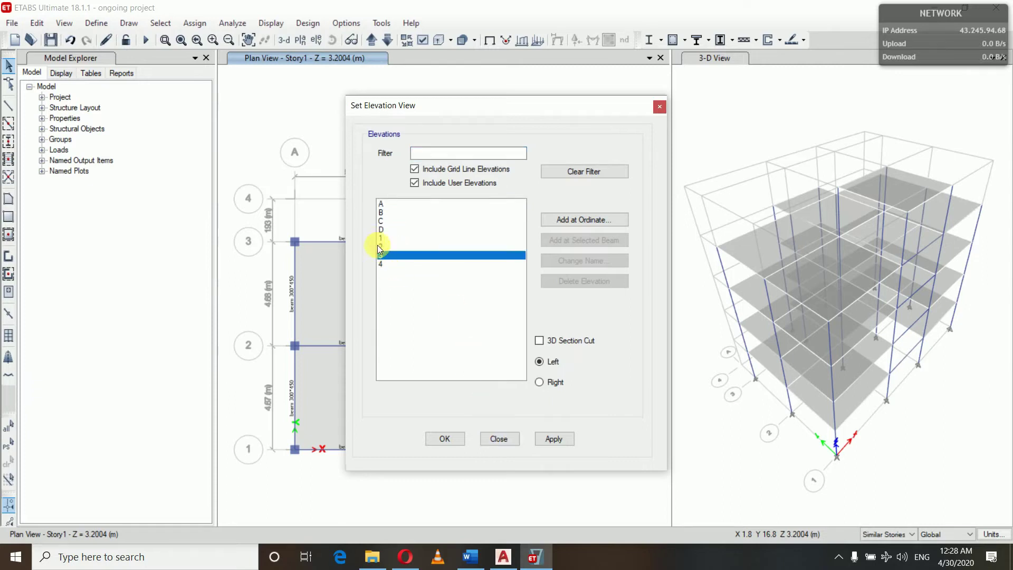
pyautogui.click(451, 444)
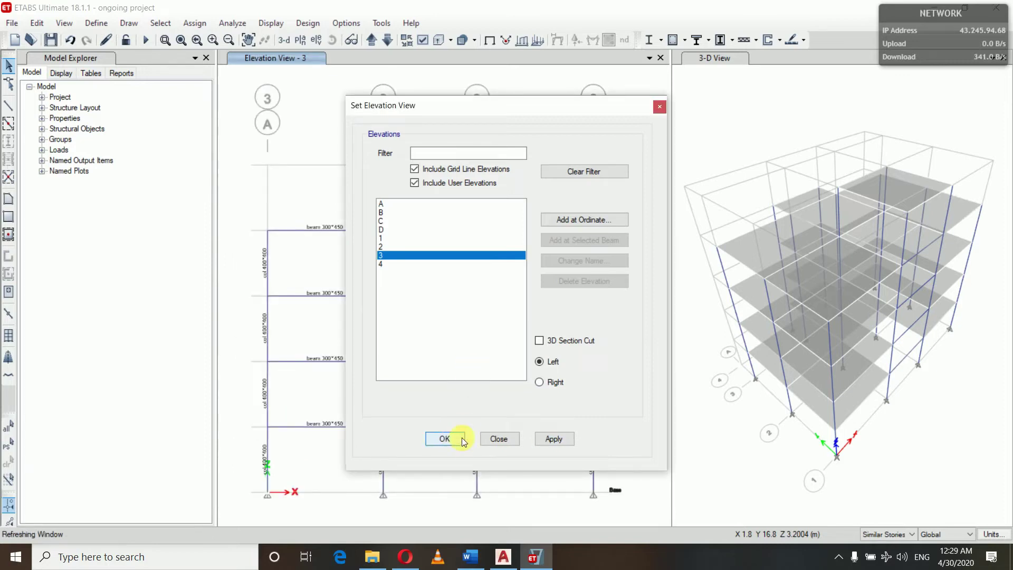
pyautogui.click(447, 440)
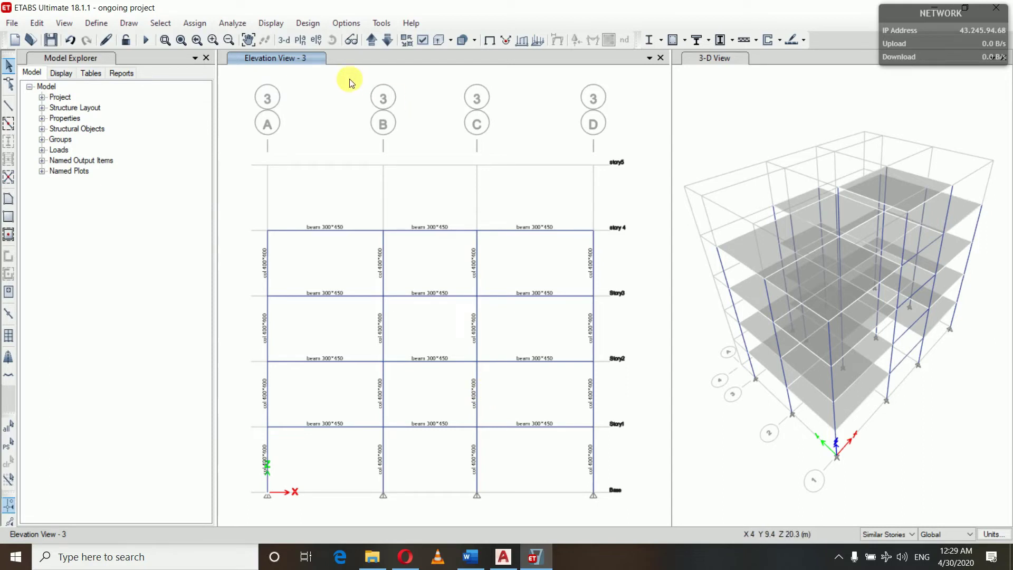
# - Bring the view back from the grid 3 elevation to the Story1 plan
pyautogui.click(301, 42)
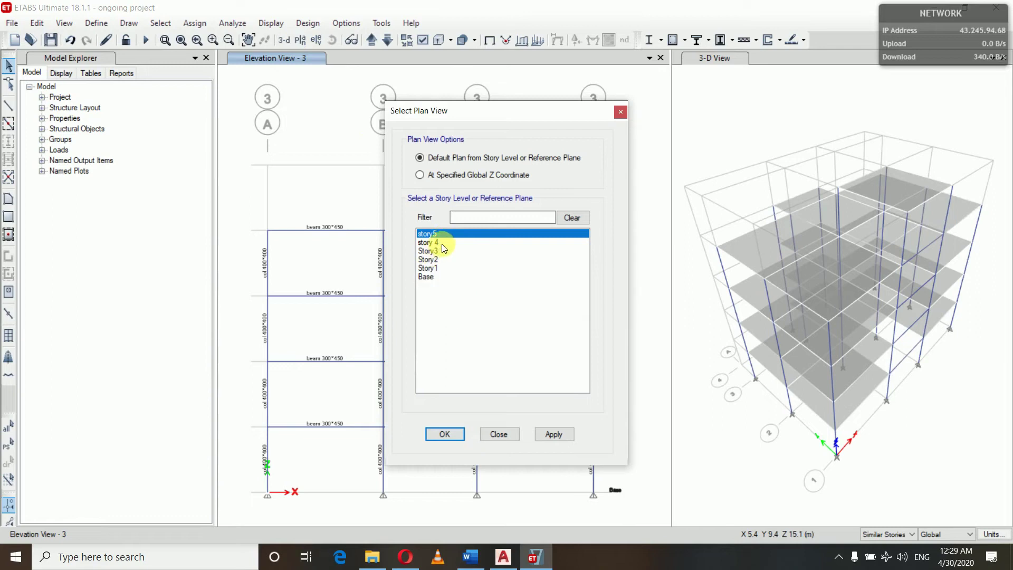
pyautogui.click(429, 268)
pyautogui.click(549, 436)
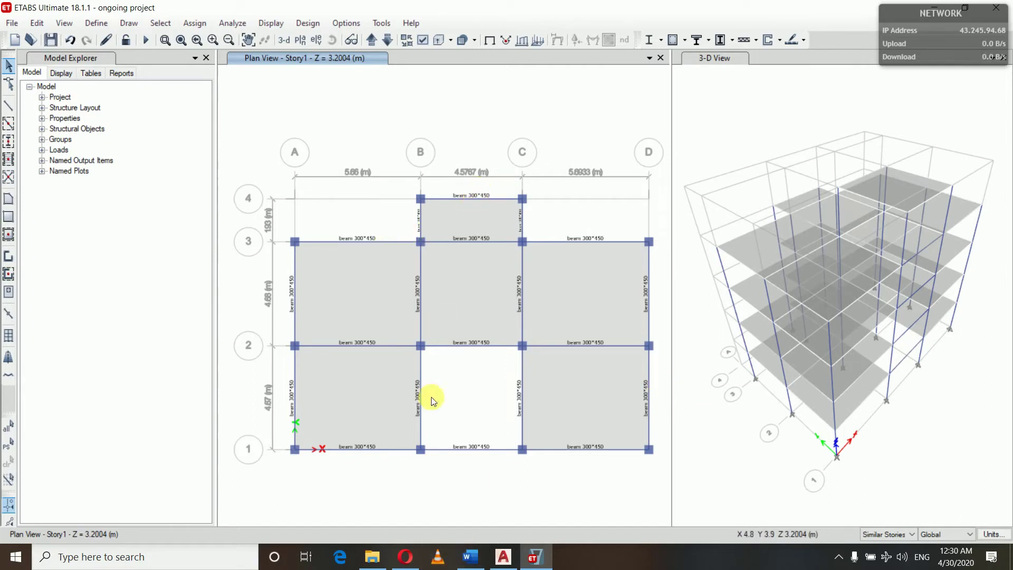
# - Switch to the Word notes and add the line "Full brick wall and half brick wall" below the secondary beam dimensions
pyautogui.click(481, 559)
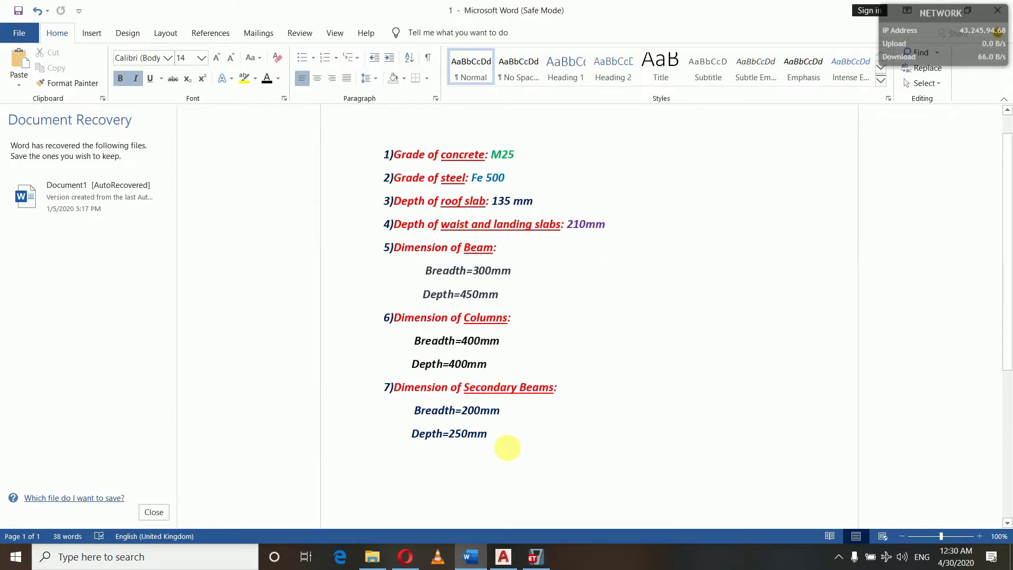
pyautogui.click(506, 442)
pyautogui.press('Return')
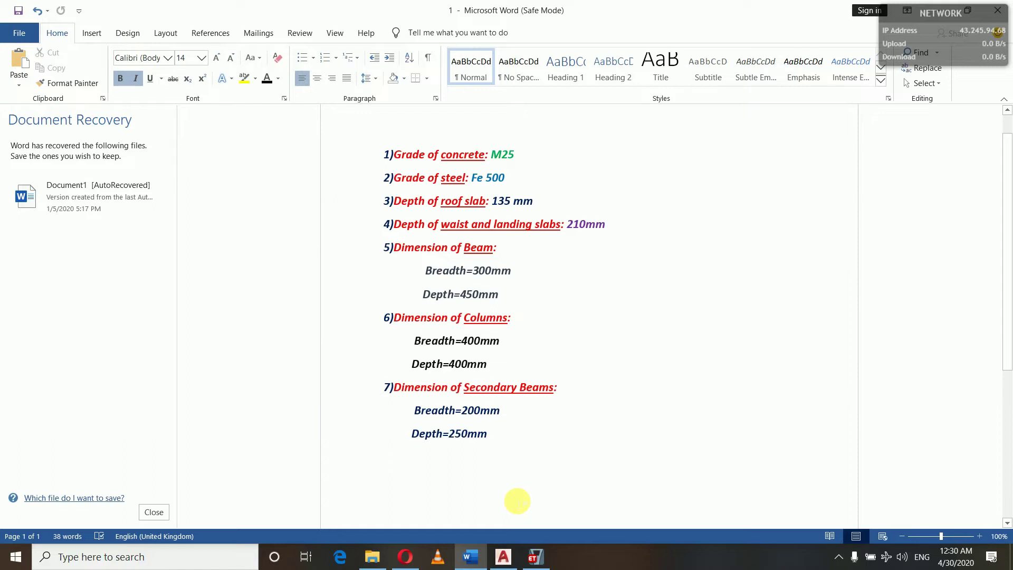
pyautogui.write('fu')
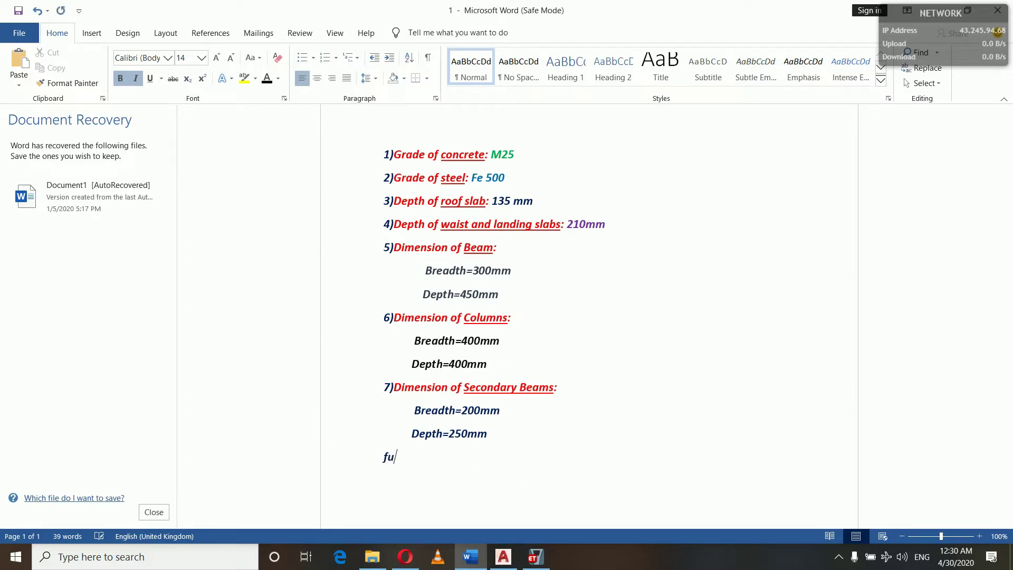
pyautogui.write('ll brick wall a')
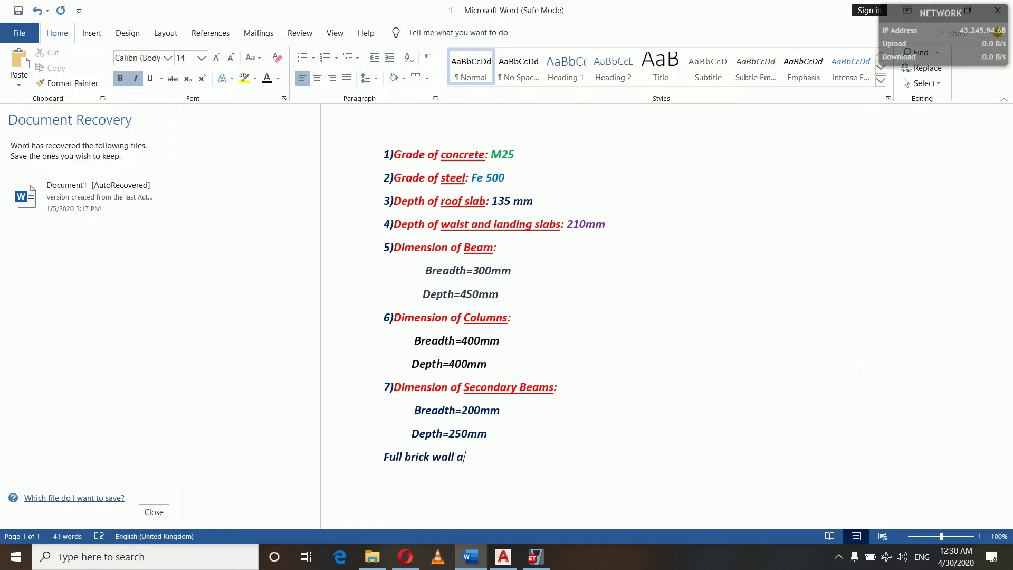
pyautogui.write('nd half brick wall')
pyautogui.press('Return')
# - Add the formula line "Load due to full brick wall= (floor ht-depth of the beam)*19.6*0.2286" to the notes
pyautogui.write('load due t')
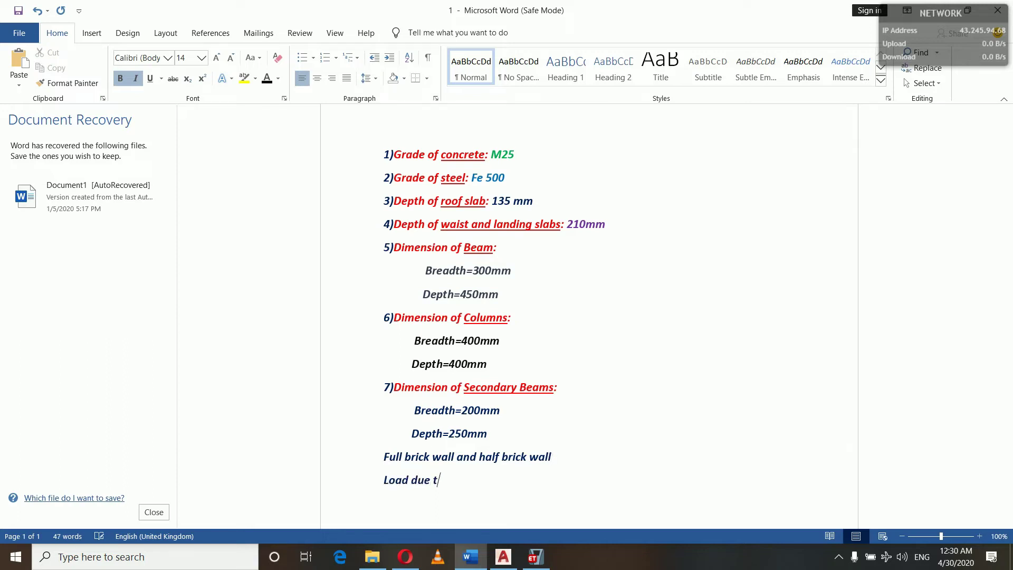
pyautogui.write('o full brick wall=')
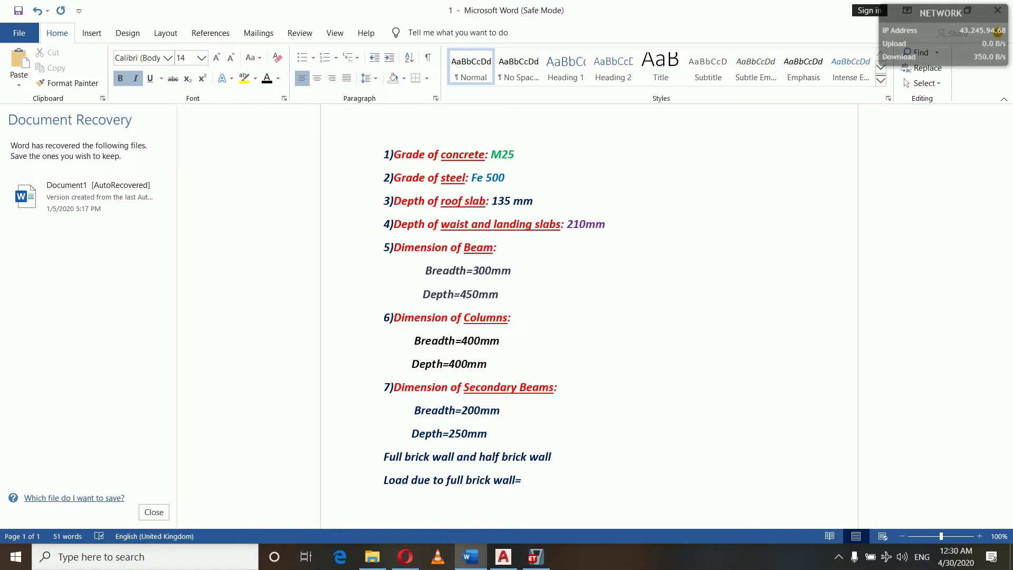
pyautogui.write(' (floor ht-depth of the beam')
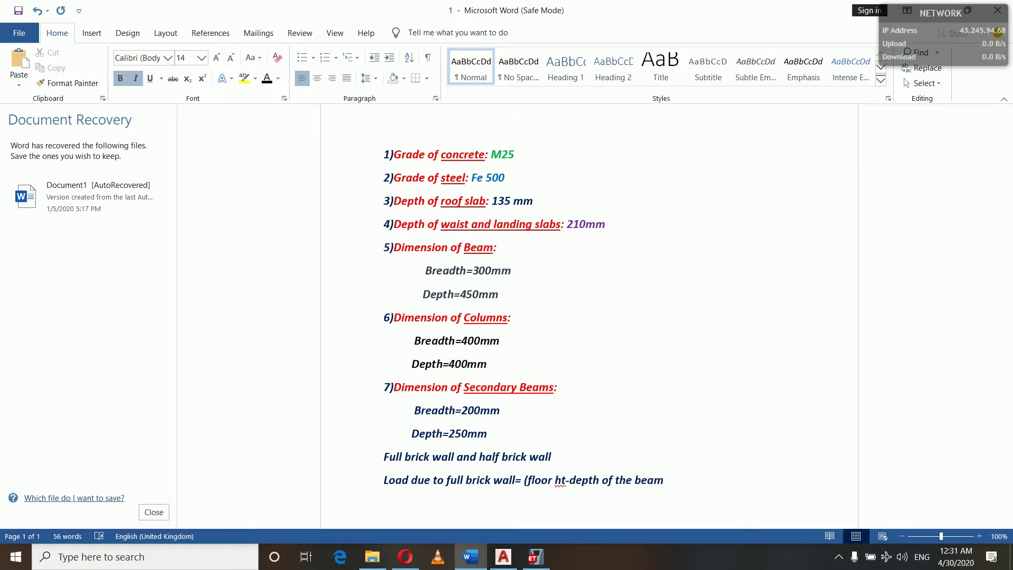
pyautogui.write(')*19.6*0.22')
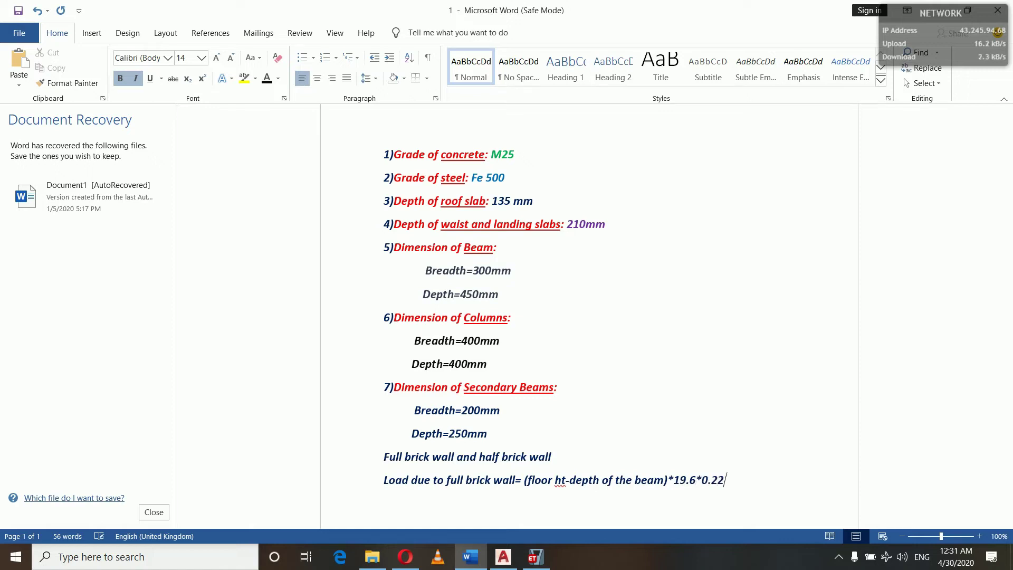
pyautogui.write('86')
# - Switch to AutoCAD to view the third floor plan, and return to the Story1 plan in ETABS
pyautogui.click(503, 557)
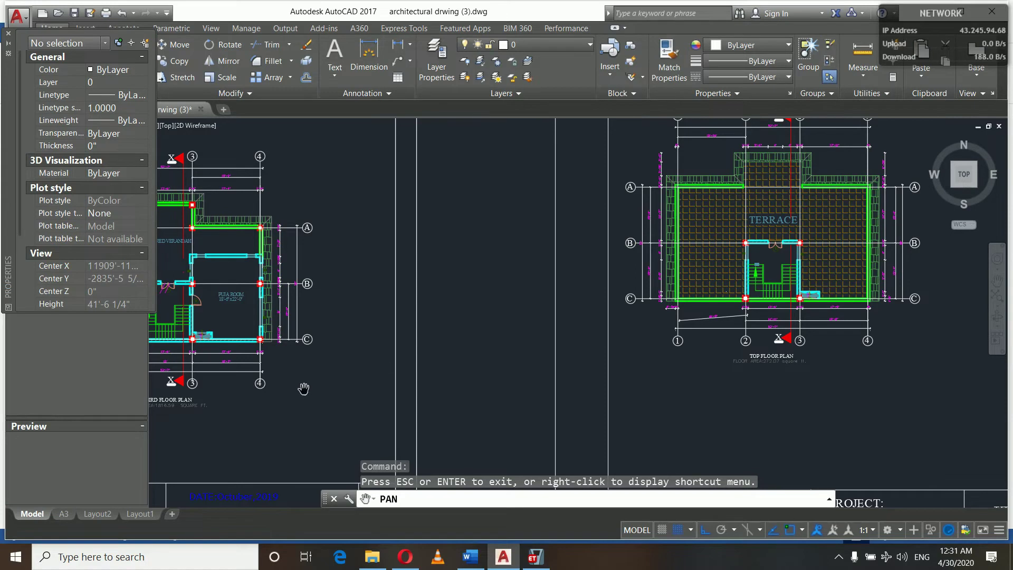
pyautogui.moveTo(298, 381)
pyautogui.mouseDown()
pyautogui.moveTo(488, 377)
pyautogui.moveTo(493, 387)
pyautogui.mouseUp()
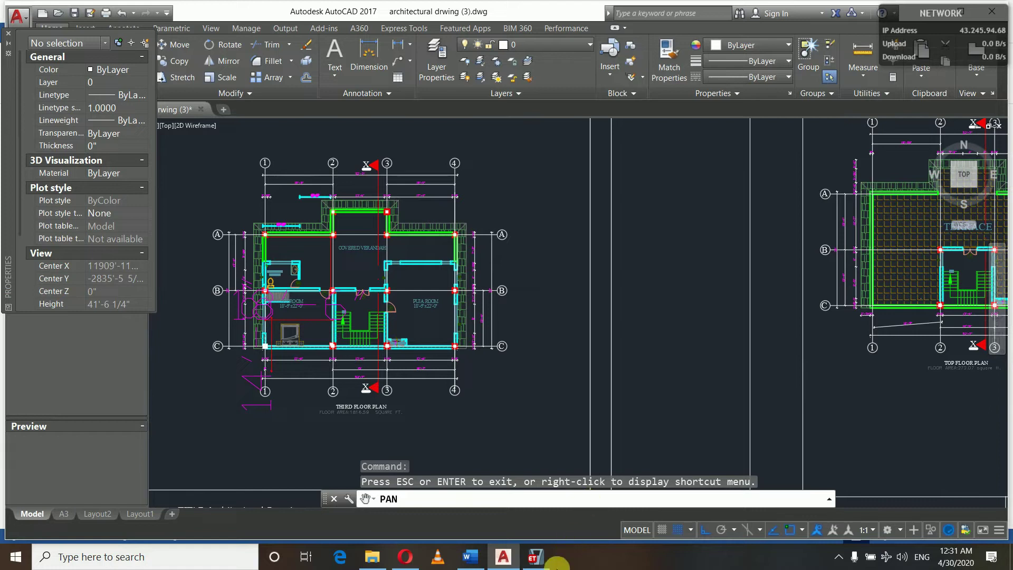
pyautogui.click(539, 558)
pyautogui.click(574, 507)
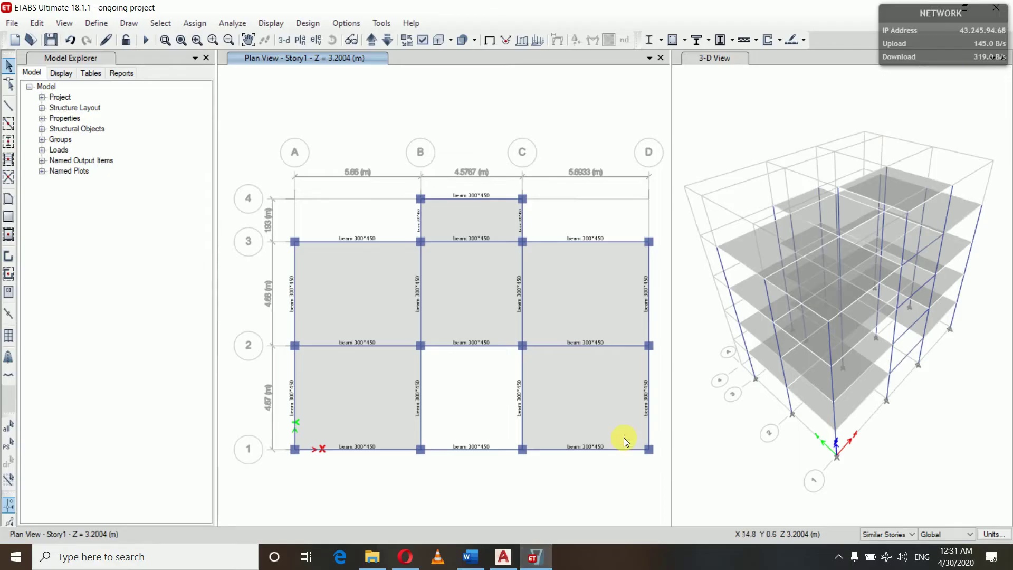
# - Return to the Word notes and complete the full brick wall load formula with "=12.32 kn/m"
pyautogui.click(470, 556)
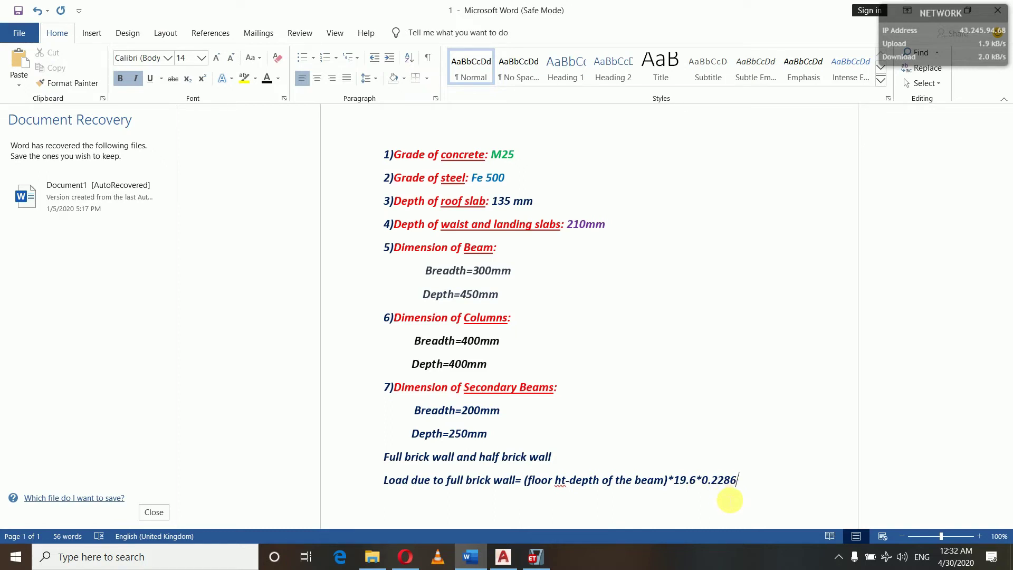
pyautogui.write('=12.')
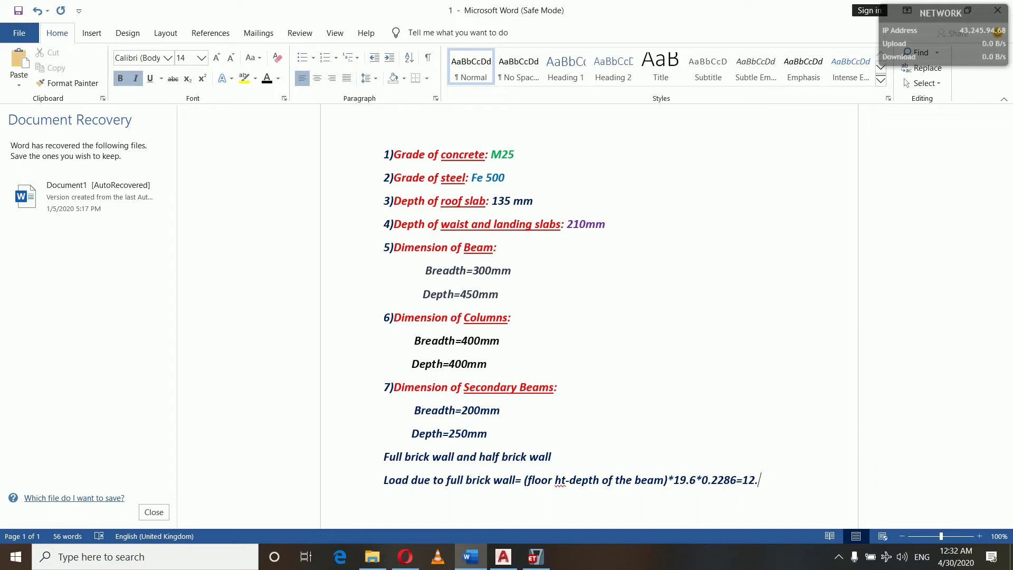
pyautogui.write('32 kn/m')
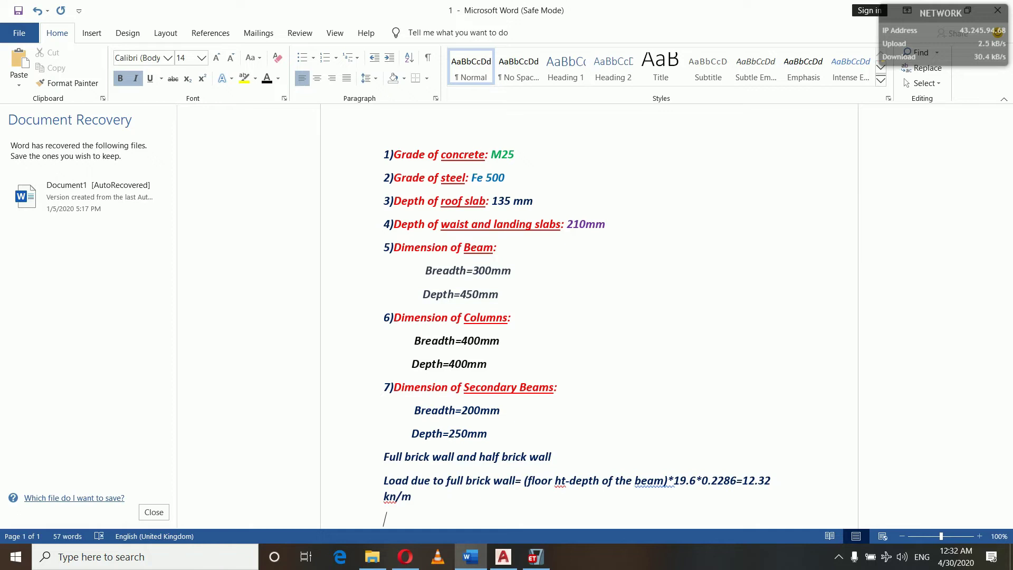
# - Add the line "Load due to full walls with opening=0.7*12.32=8.626kN/m" below the full brick wall load
pyautogui.write('load due to')
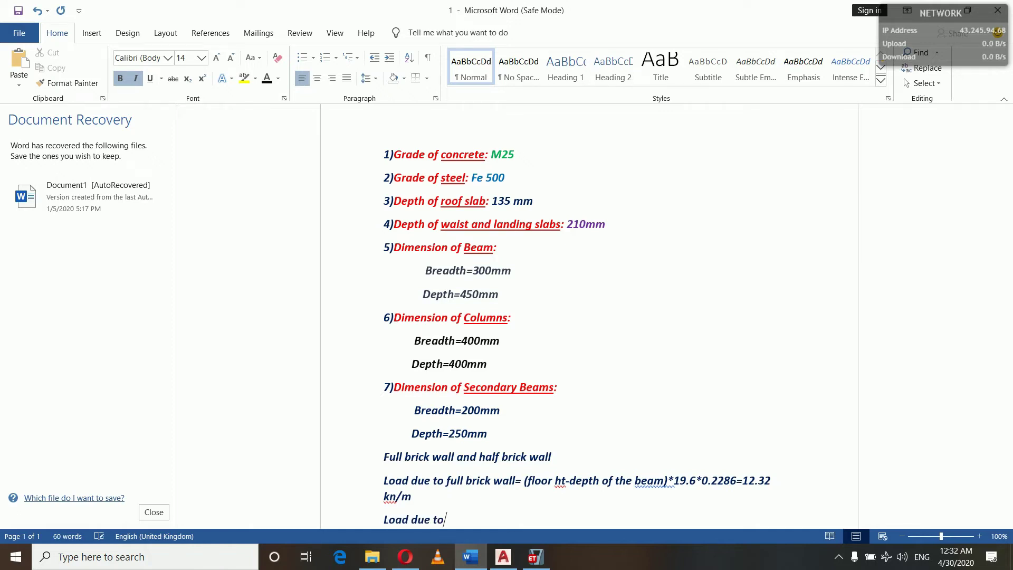
pyautogui.write(' full walls with ')
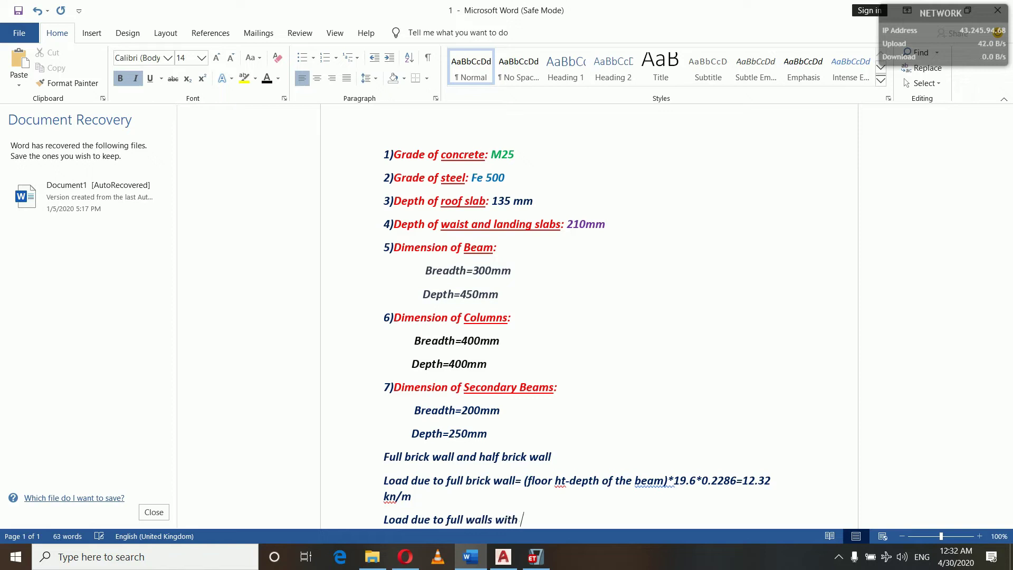
pyautogui.write('opening=0.7*12.32=')
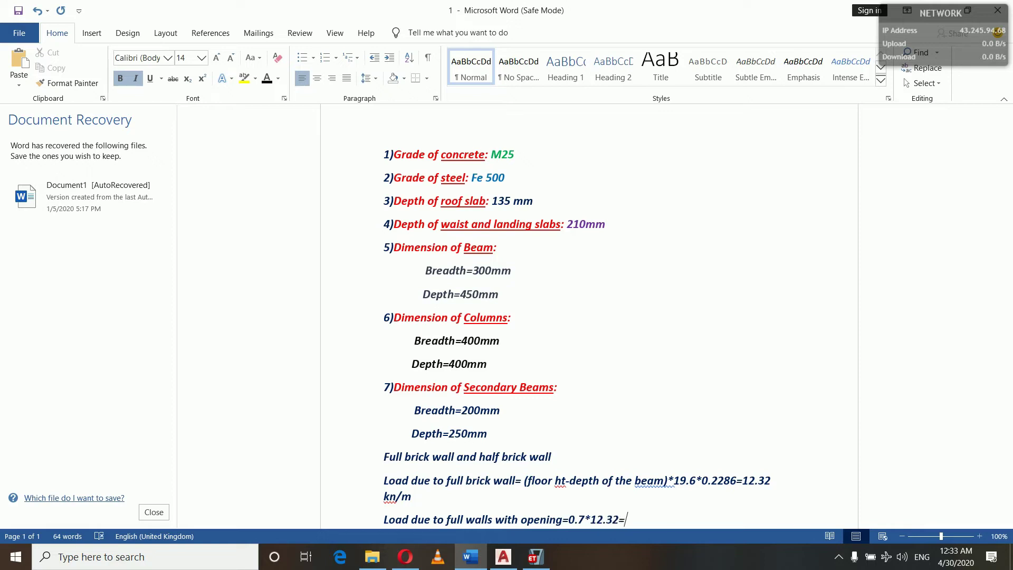
pyautogui.write('8.626kn')
pyautogui.press('BackSpace')
pyautogui.write('N')
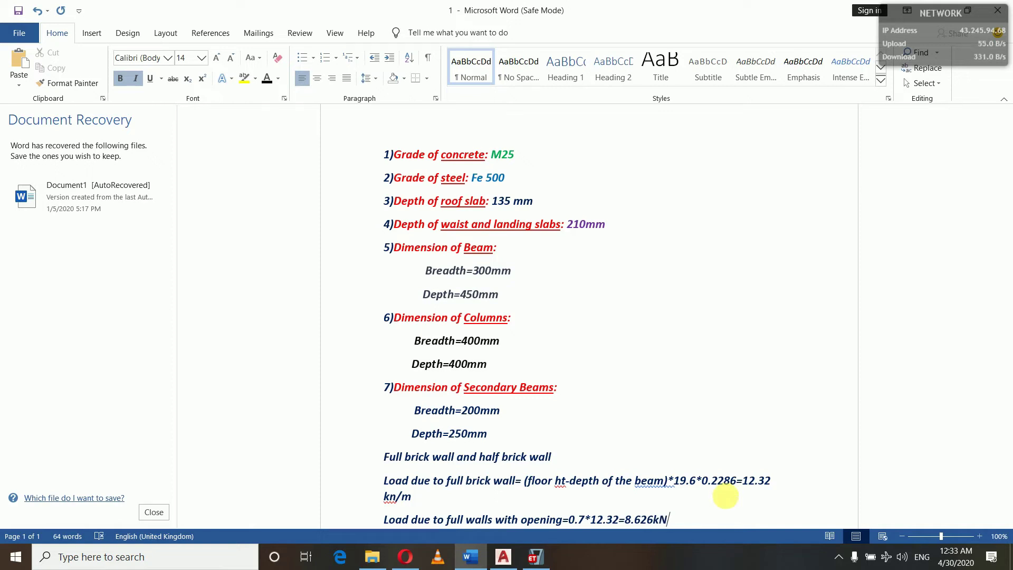
pyautogui.write('/m')
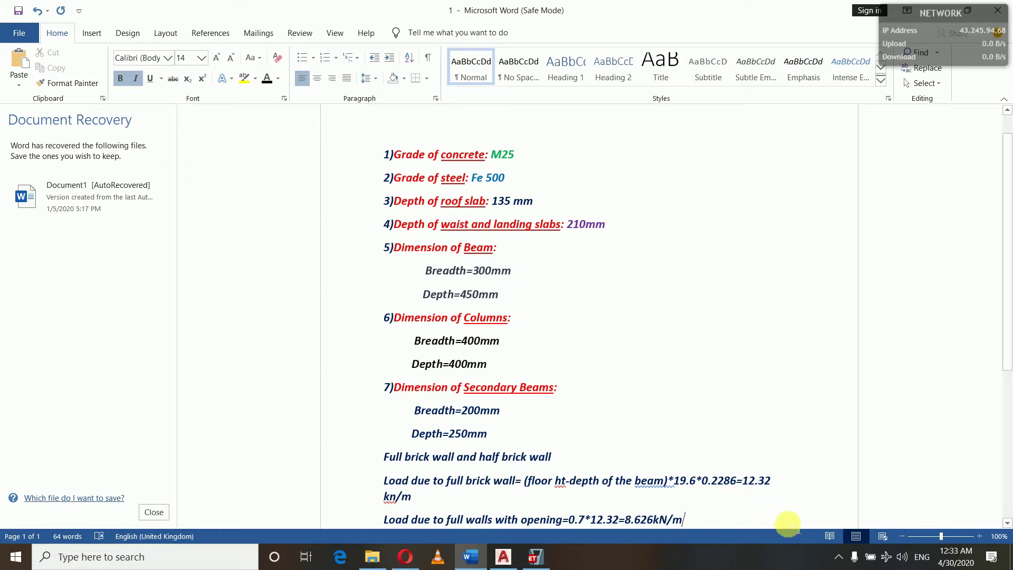
# - Switch to AutoCAD and examine the third floor plan's walls and openings around the puja room, staircase and covered verandah
pyautogui.click(467, 558)
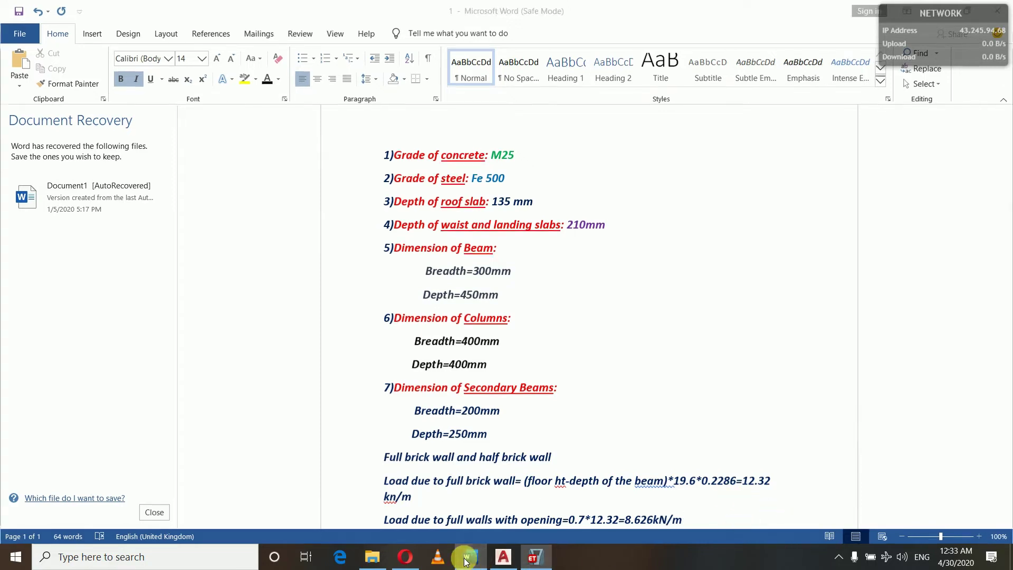
pyautogui.click(504, 560)
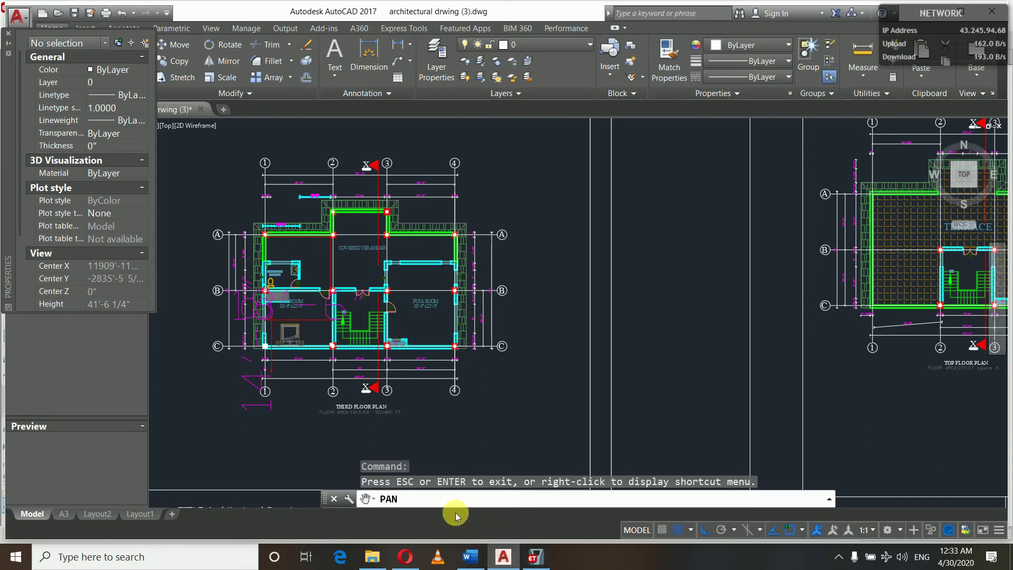
pyautogui.scroll(-4, 464, 380)
pyautogui.scroll(8, 465, 380)
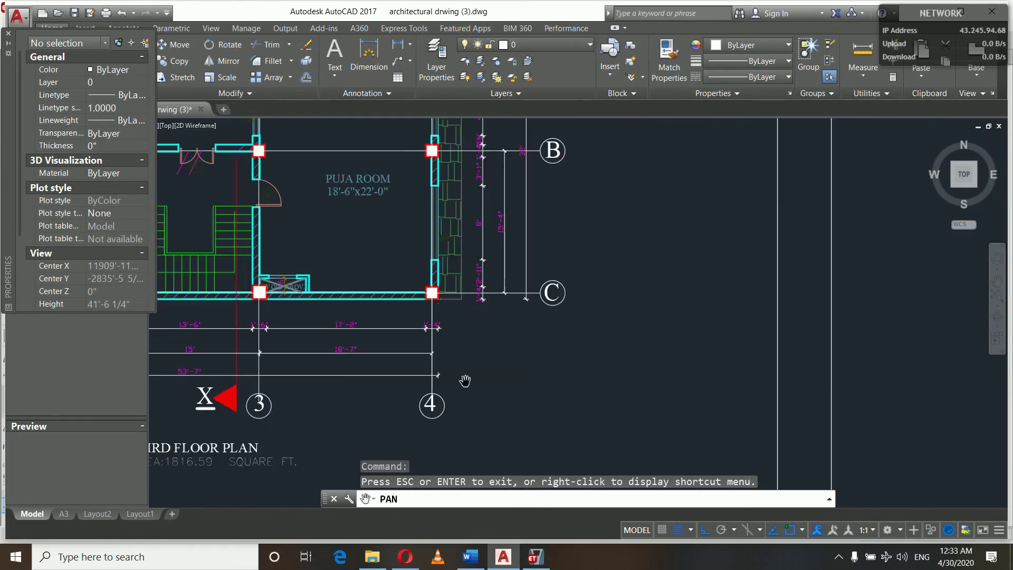
pyautogui.moveTo(341, 261); pyautogui.dragTo(374, 338)
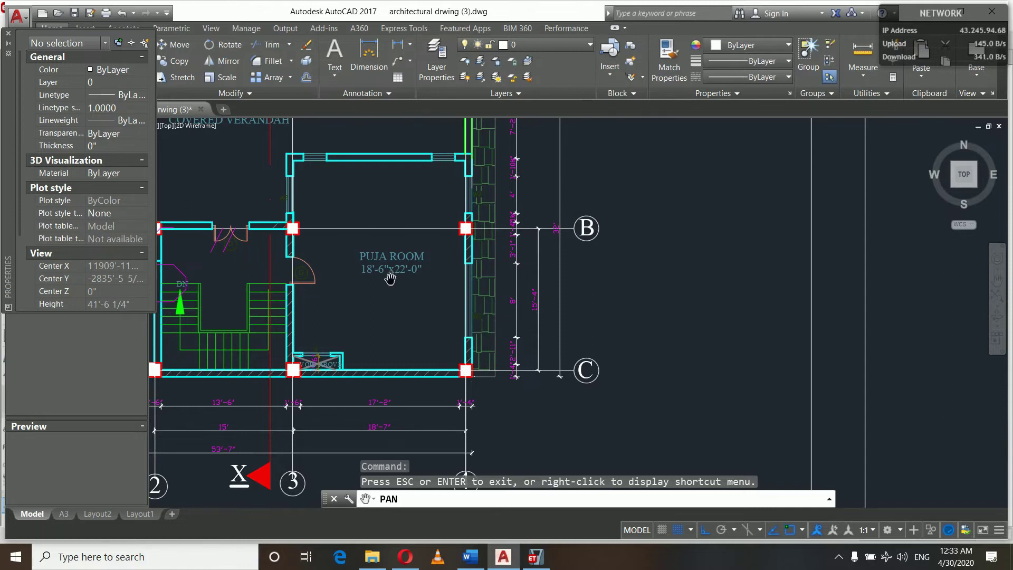
pyautogui.moveTo(390, 281); pyautogui.dragTo(413, 409)
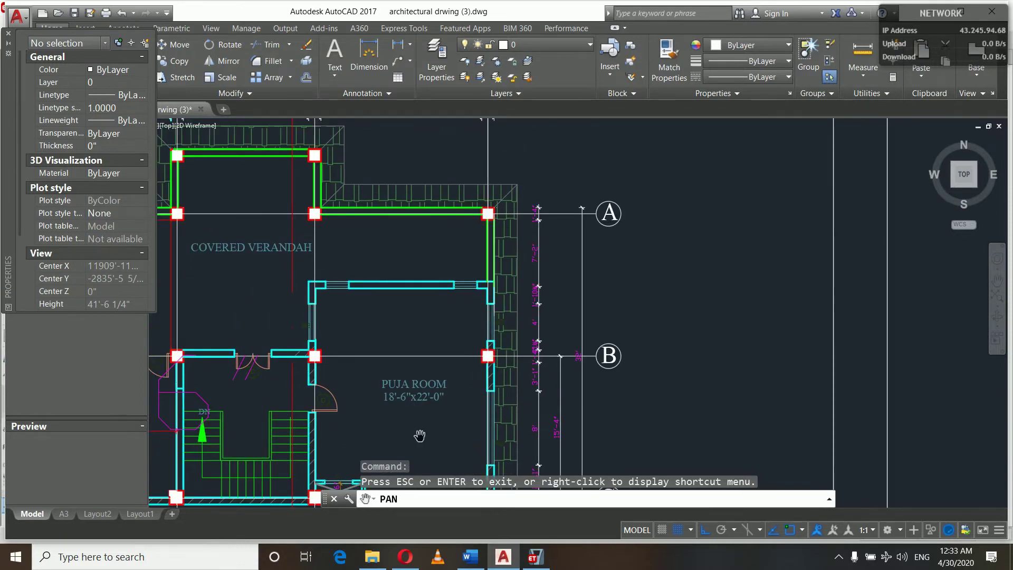
pyautogui.moveTo(405, 448); pyautogui.dragTo(491, 324)
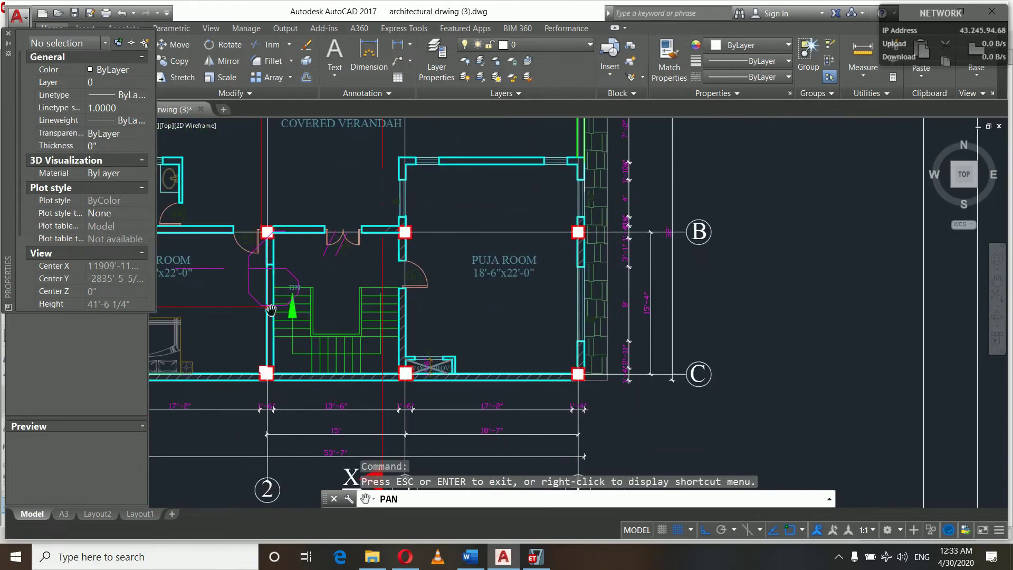
pyautogui.moveTo(321, 400); pyautogui.dragTo(466, 364)
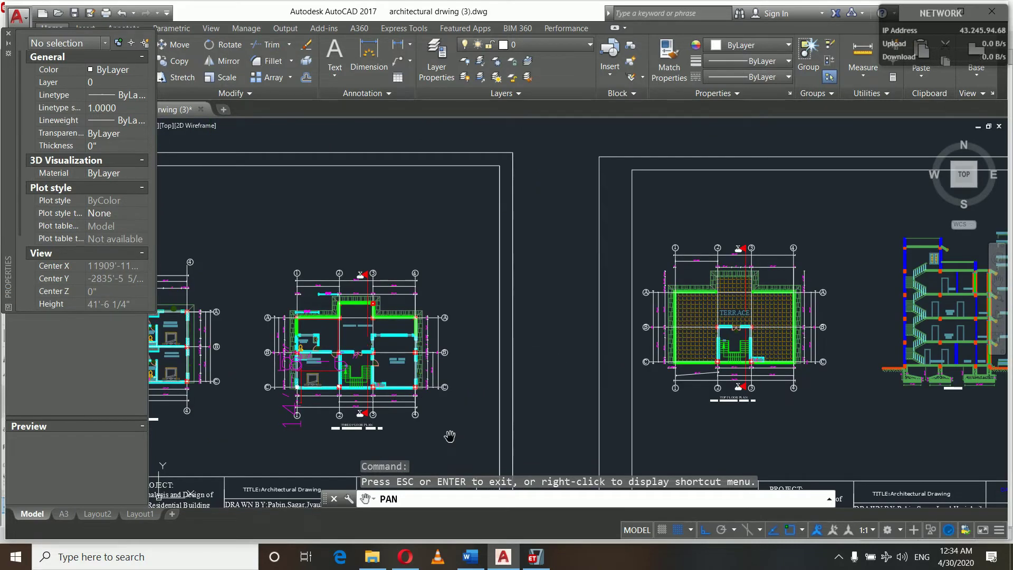
# - Switch back to ETABS and turn off the frame section labels in the Story1 plan view
pyautogui.click(535, 557)
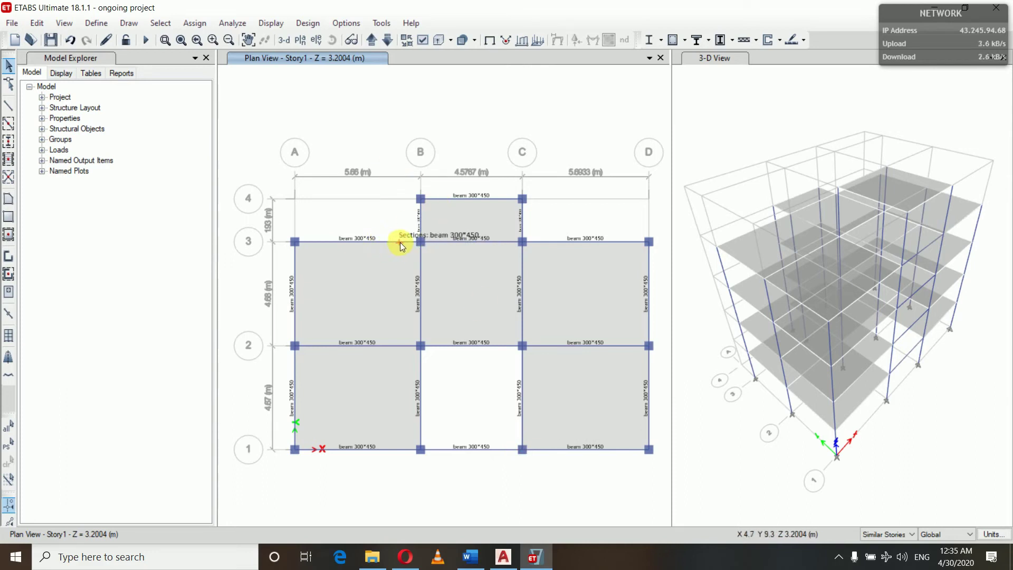
pyautogui.click(422, 41)
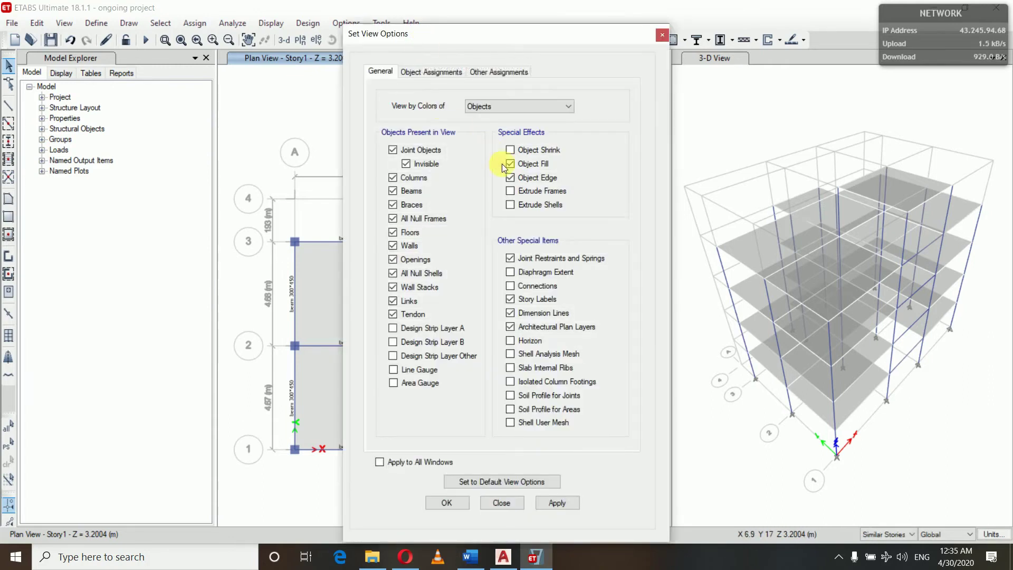
pyautogui.click(454, 72)
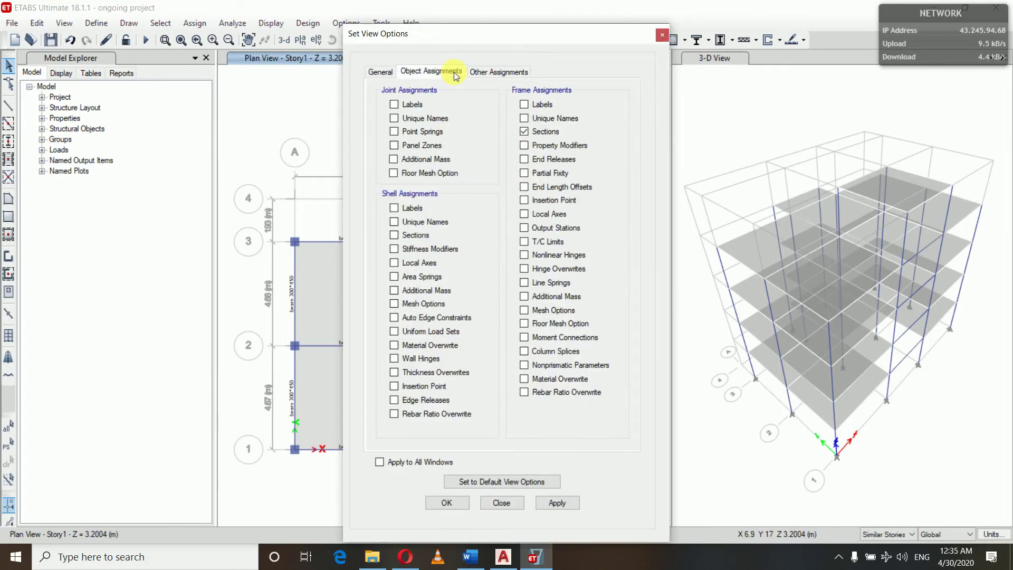
pyautogui.click(524, 132)
pyautogui.click(563, 505)
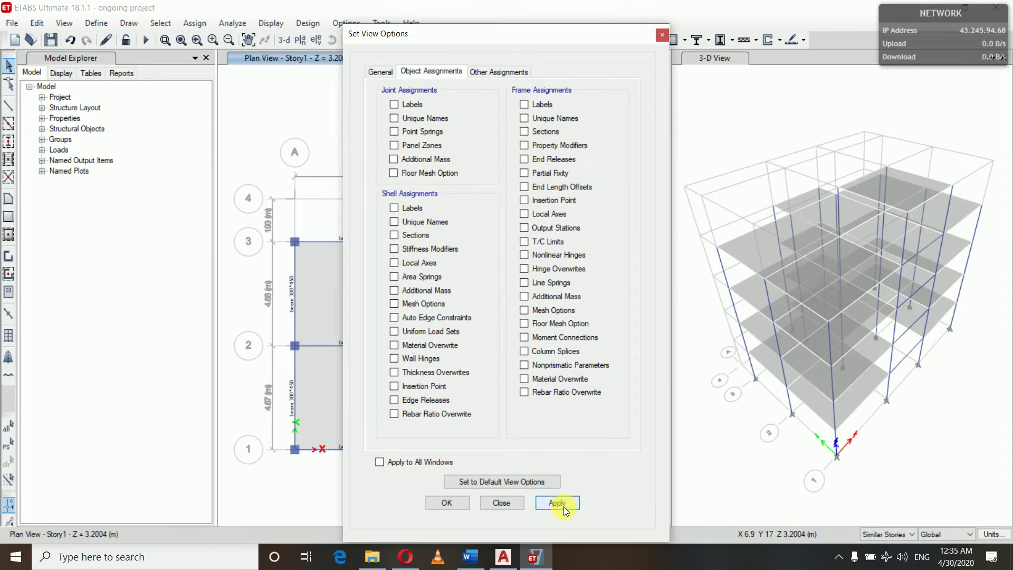
pyautogui.click(453, 506)
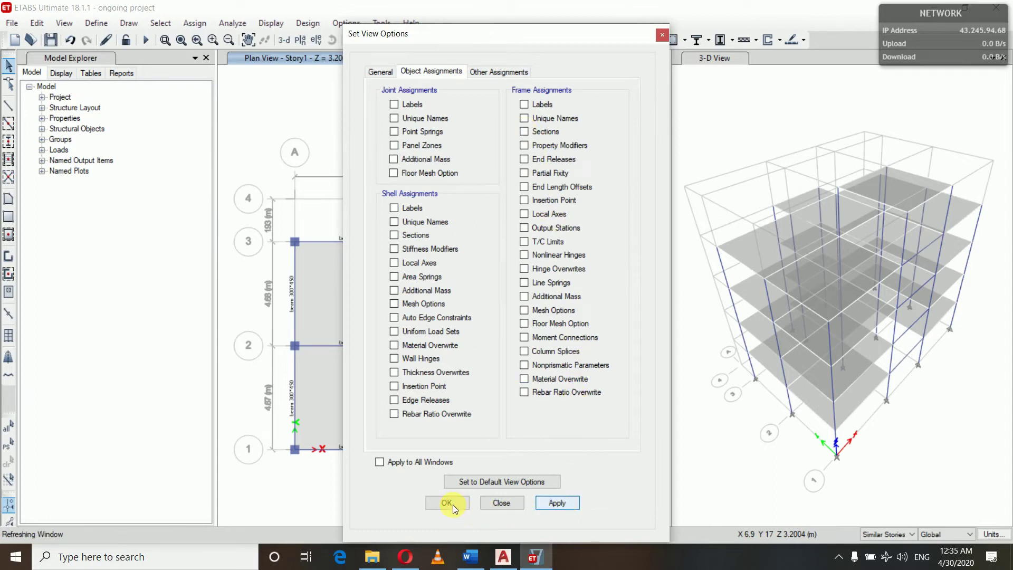
pyautogui.click(459, 482)
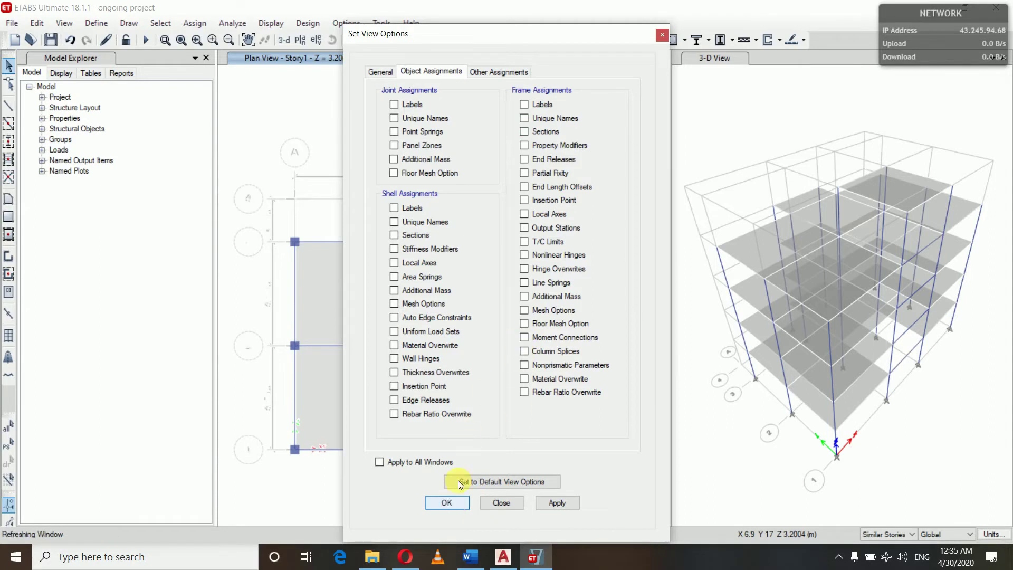
pyautogui.click(452, 506)
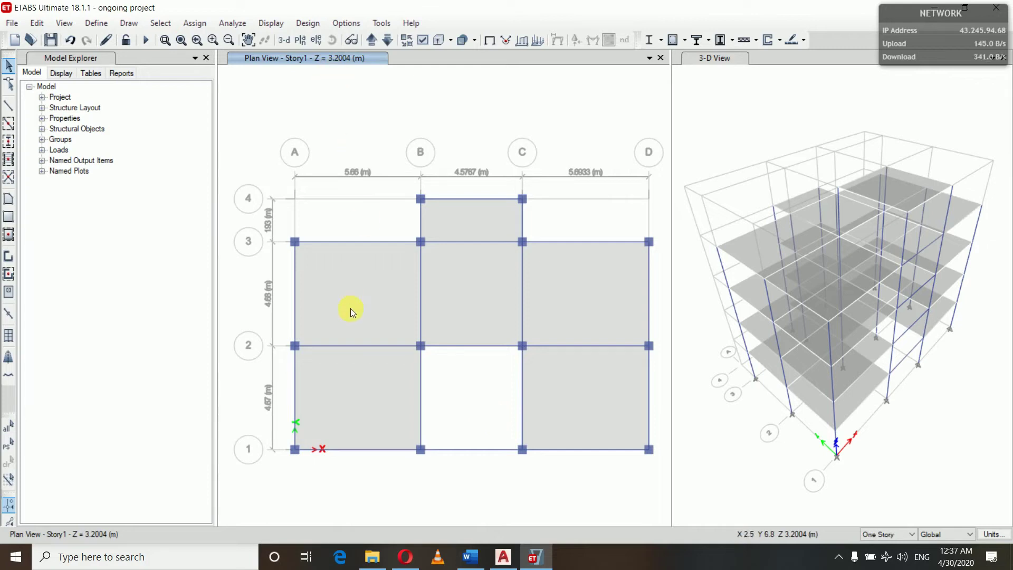
# - Assign a uniform gravity load of 12.32 kN/m under wall loads to Story1's grid 1 beams, grid B beam between 1-2 and grid 2 beam between C-D
pyautogui.click(372, 450)
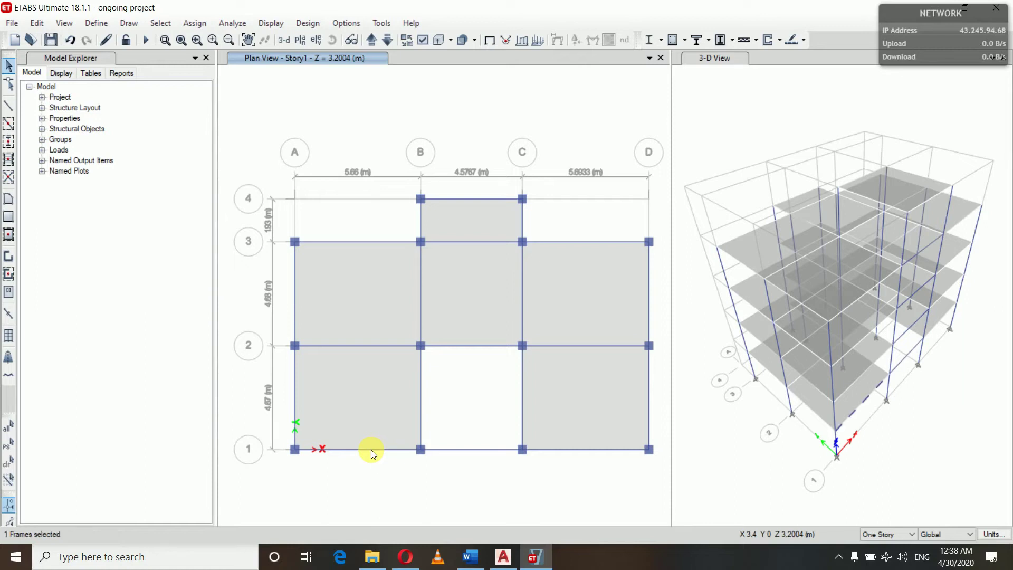
pyautogui.click(420, 400)
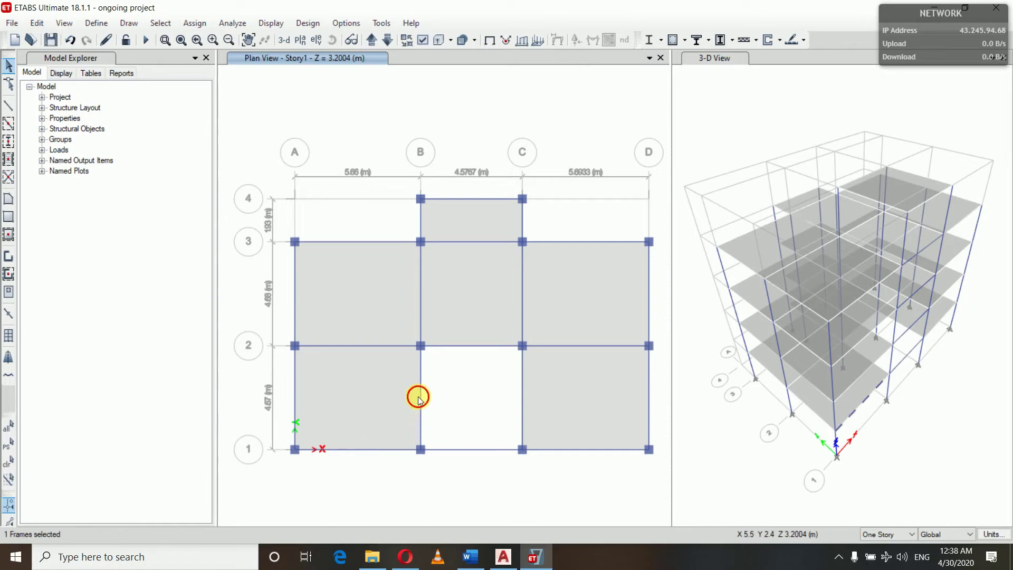
pyautogui.click(460, 449)
pyautogui.click(568, 448)
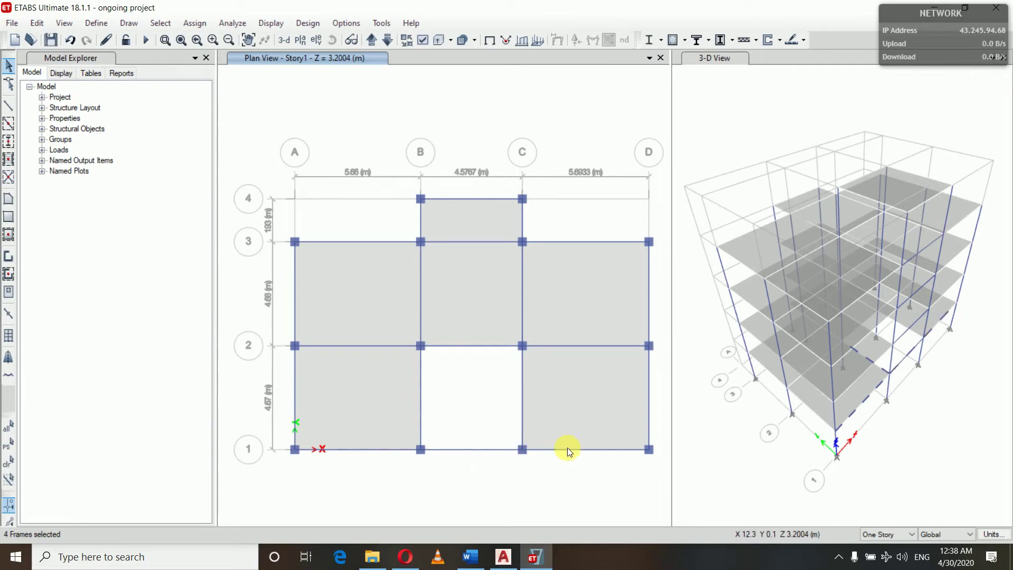
pyautogui.click(587, 346)
pyautogui.click(205, 23)
pyautogui.moveTo(264, 150)
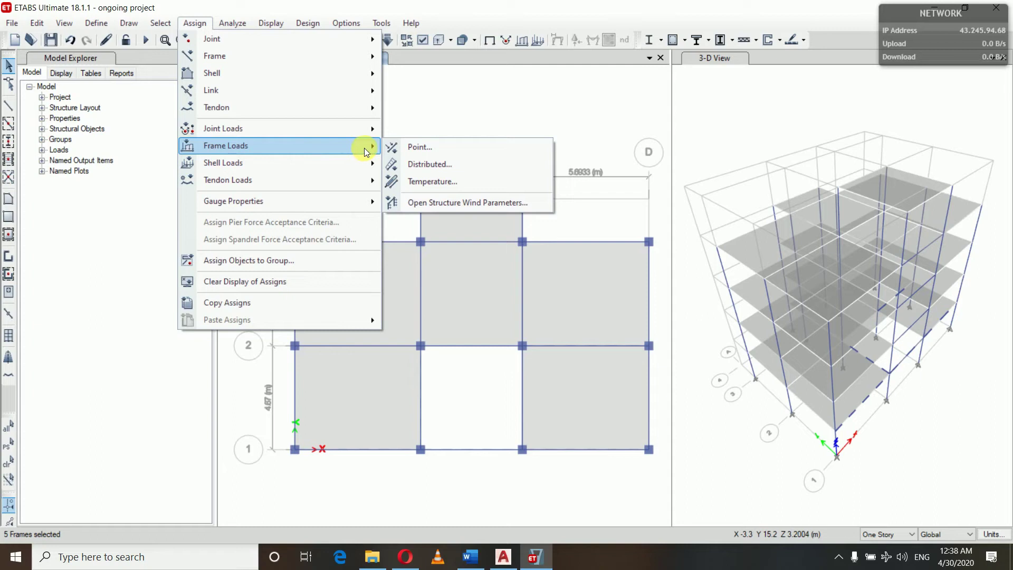
pyautogui.click(419, 164)
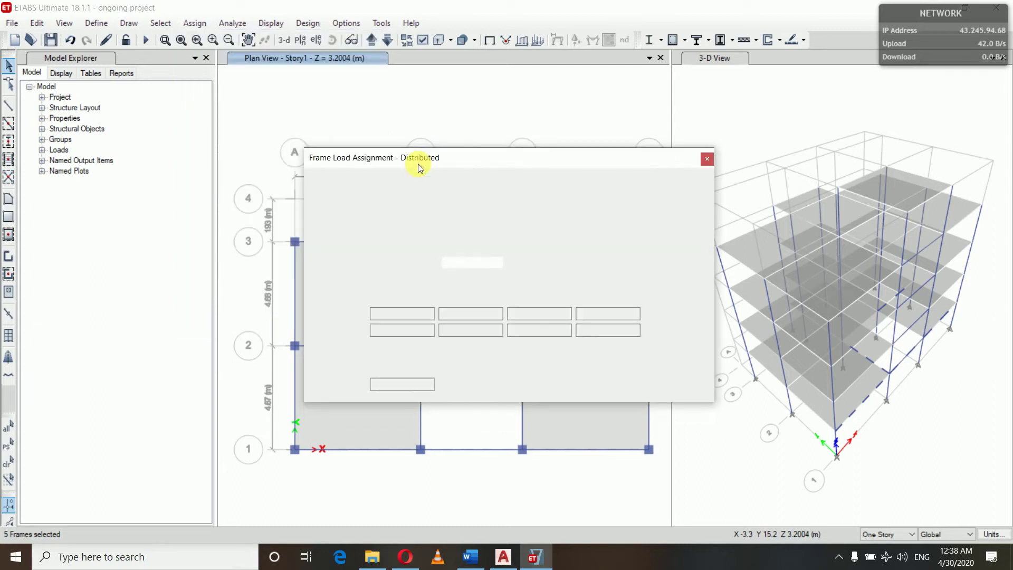
pyautogui.click(537, 199)
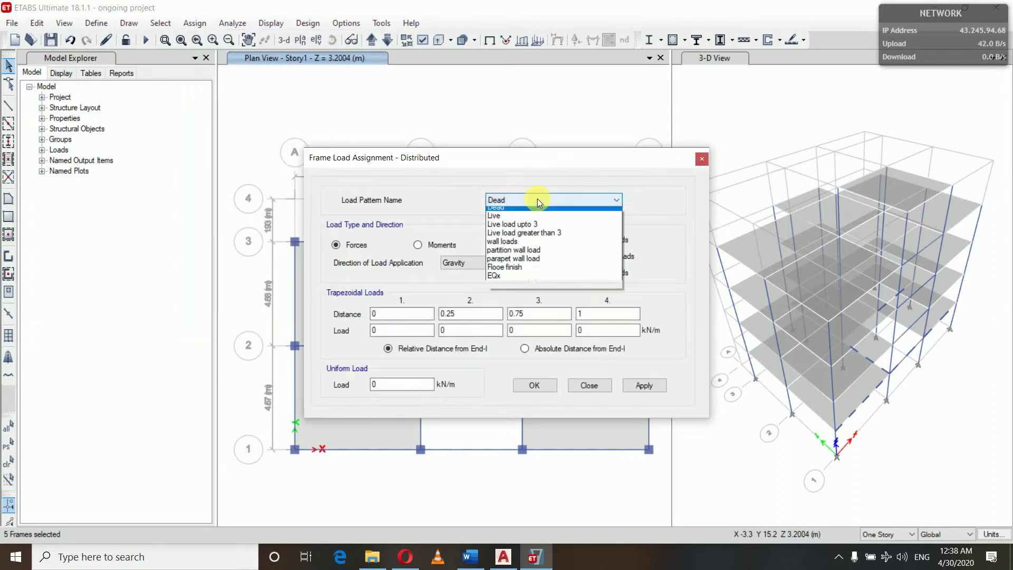
pyautogui.click(512, 243)
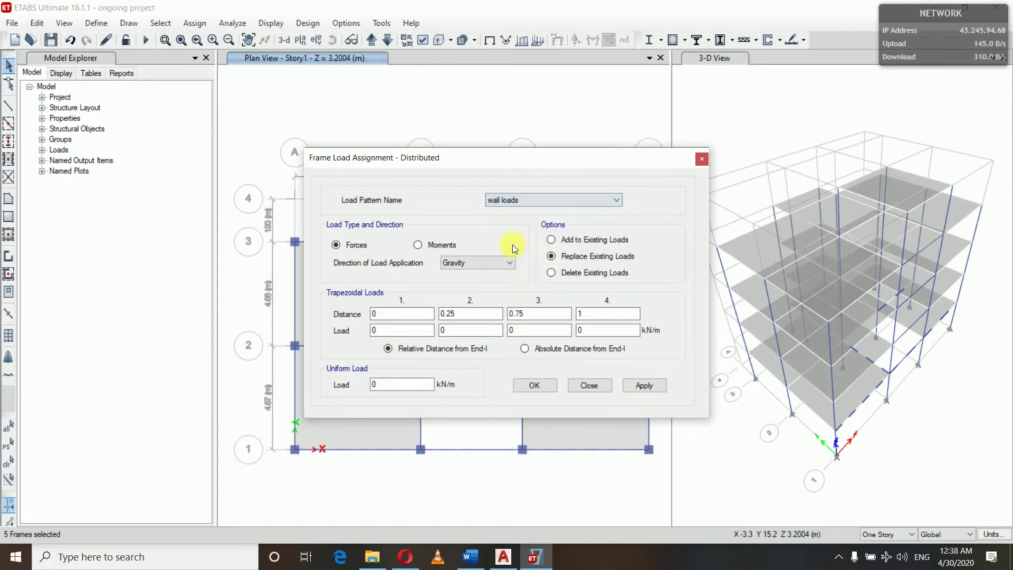
pyautogui.doubleClick(401, 386)
pyautogui.write('12')
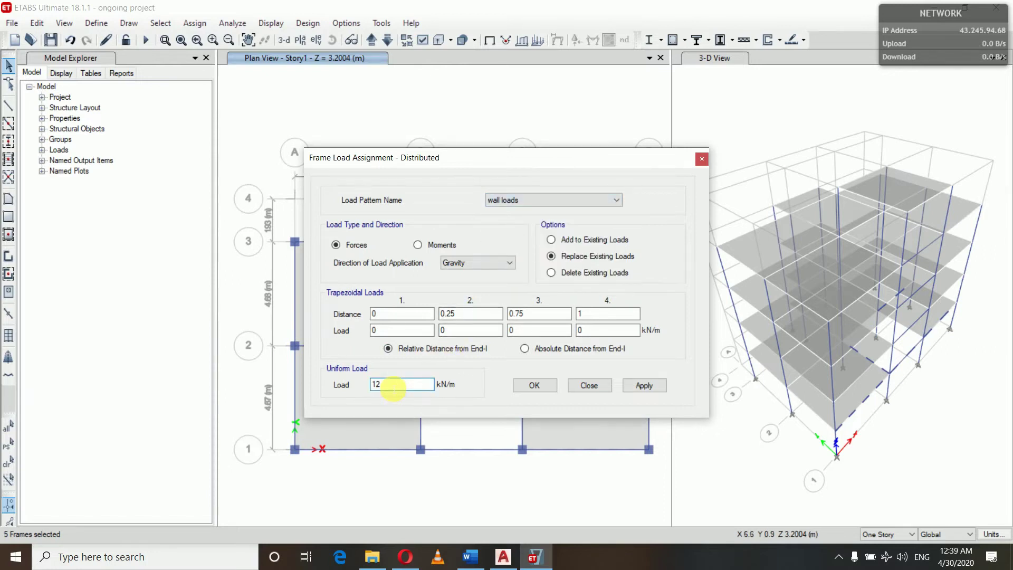
pyautogui.write('.32')
pyautogui.click(644, 386)
pyautogui.click(547, 388)
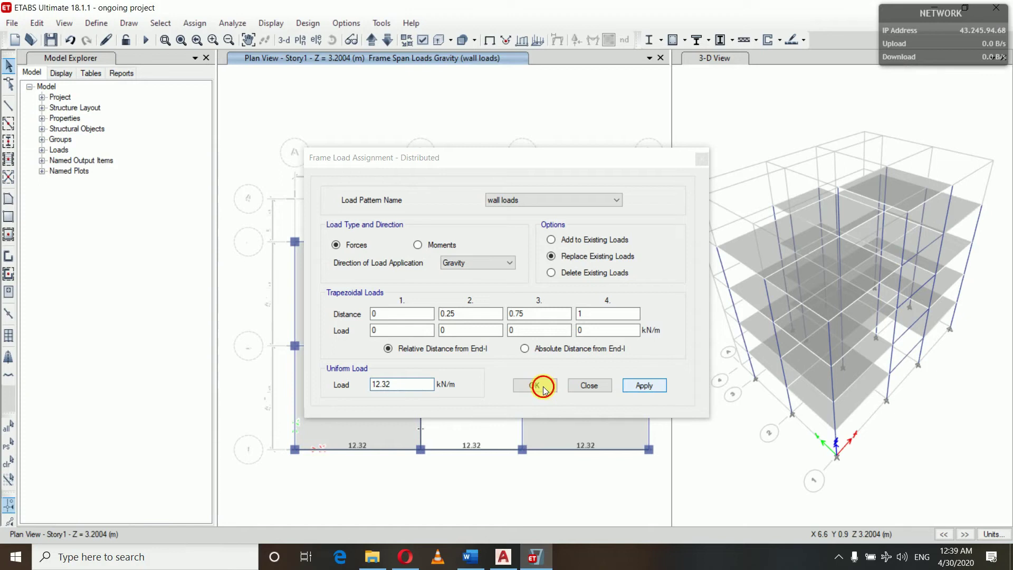
pyautogui.click(545, 390)
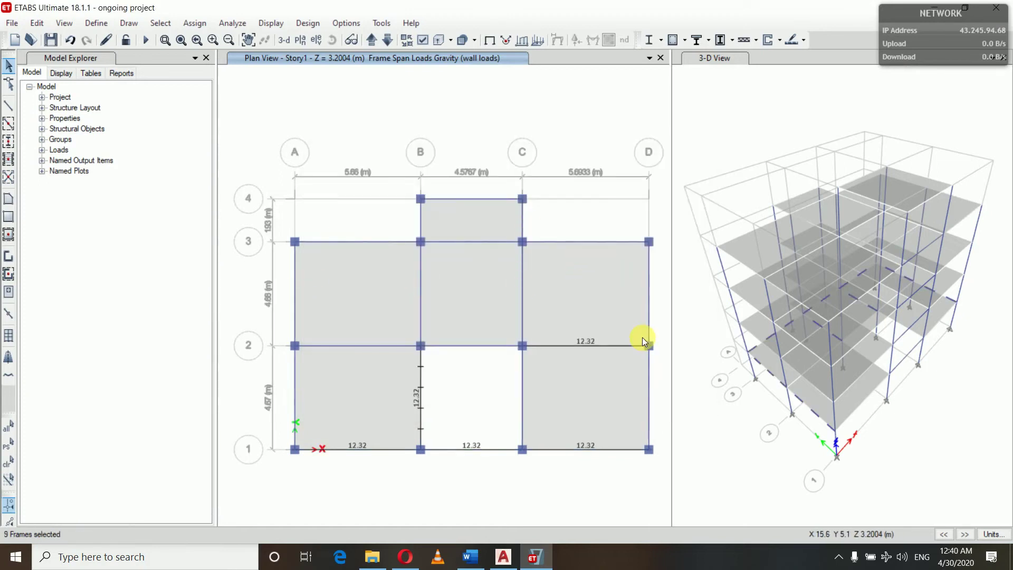
# - Assign a uniform wall load of 8.626 kN/m to Story1's beams on grids 3, A, C and D and the grid B beam between 2-3
pyautogui.click(467, 243)
pyautogui.click(195, 22)
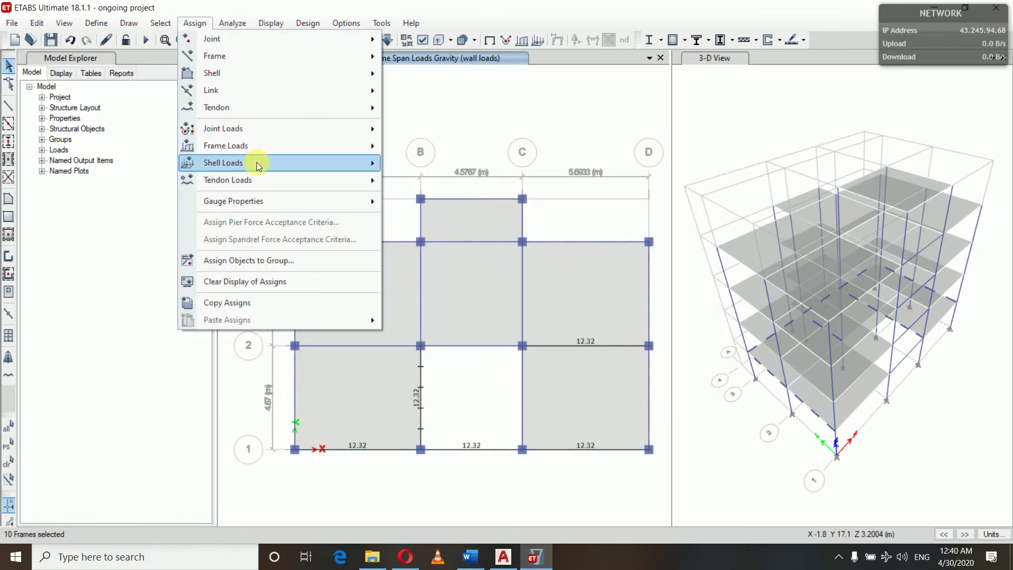
pyautogui.moveTo(259, 165)
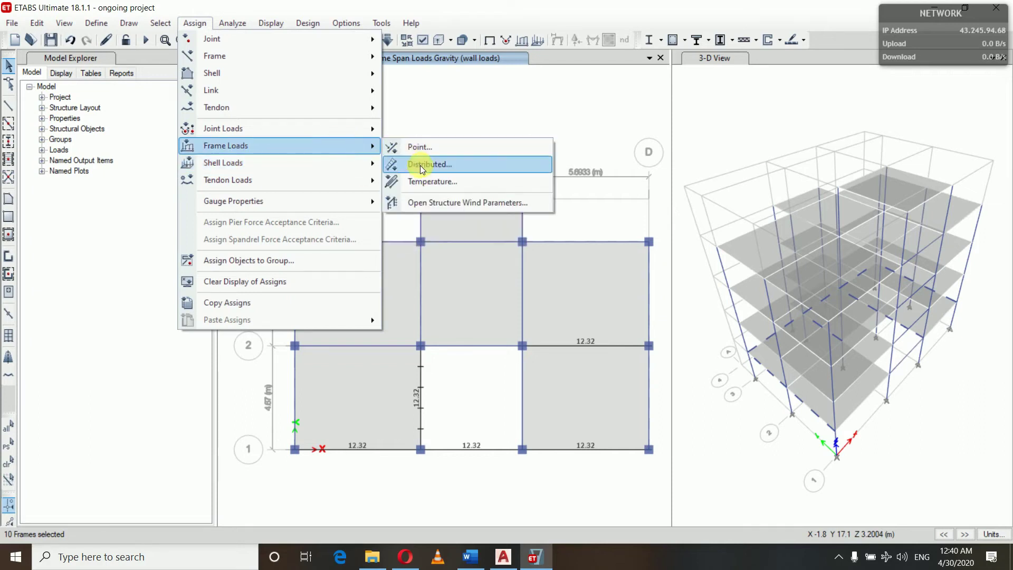
pyautogui.click(420, 165)
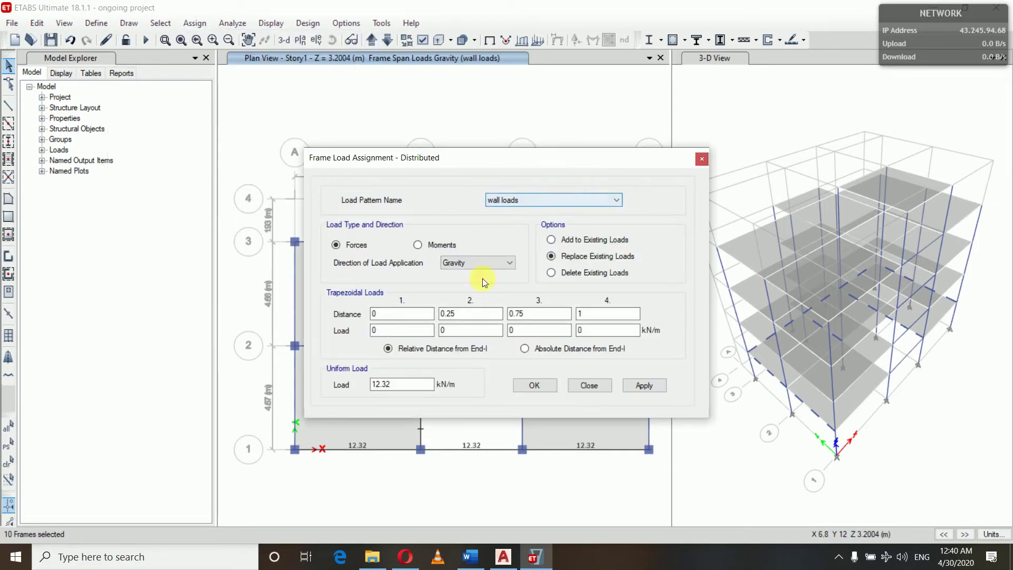
pyautogui.click(401, 389)
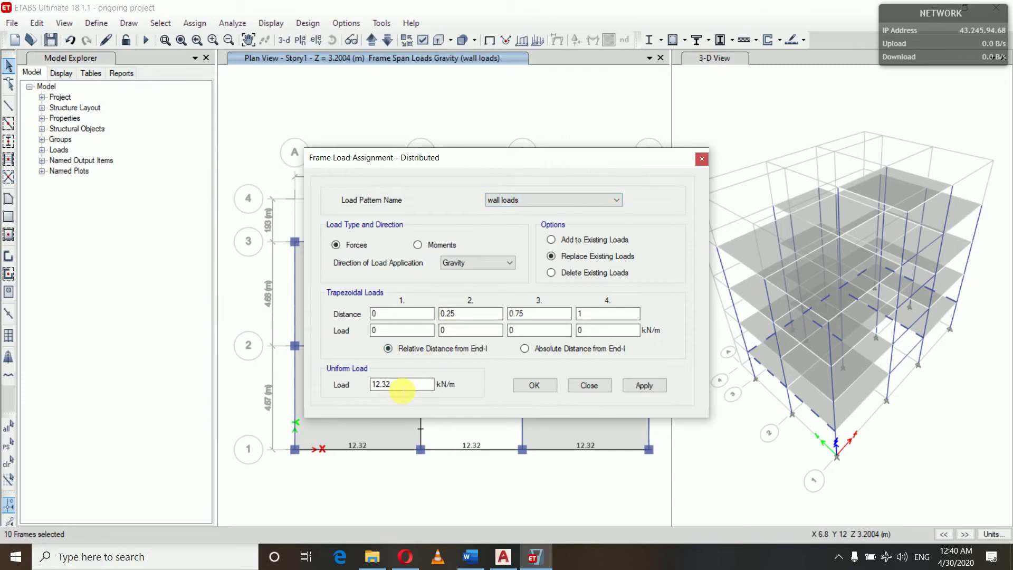
pyautogui.click(402, 390)
pyautogui.press('BackSpace')
pyautogui.press('BackSpace')
pyautogui.press('BackSpace')
pyautogui.press('BackSpace')
pyautogui.press('BackSpace')
pyautogui.write('8.626')
pyautogui.click(645, 387)
pyautogui.click(539, 388)
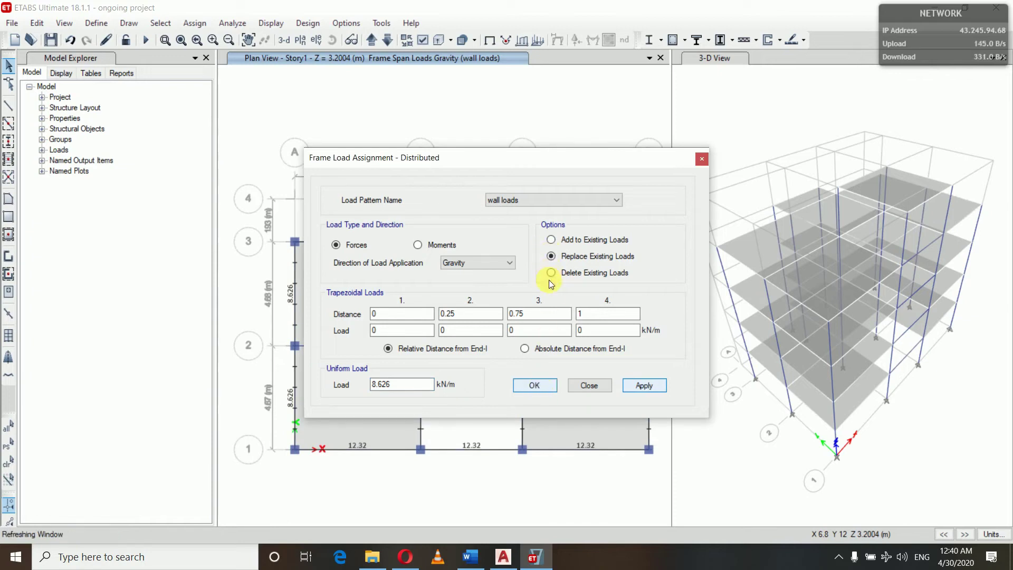
pyautogui.click(549, 384)
# - Assign a uniform wall load of 12.32 kN/m to the solid-wall beams on Story2 and Story3, including all grid 1 beams and grid B between 1-2
pyautogui.click(371, 40)
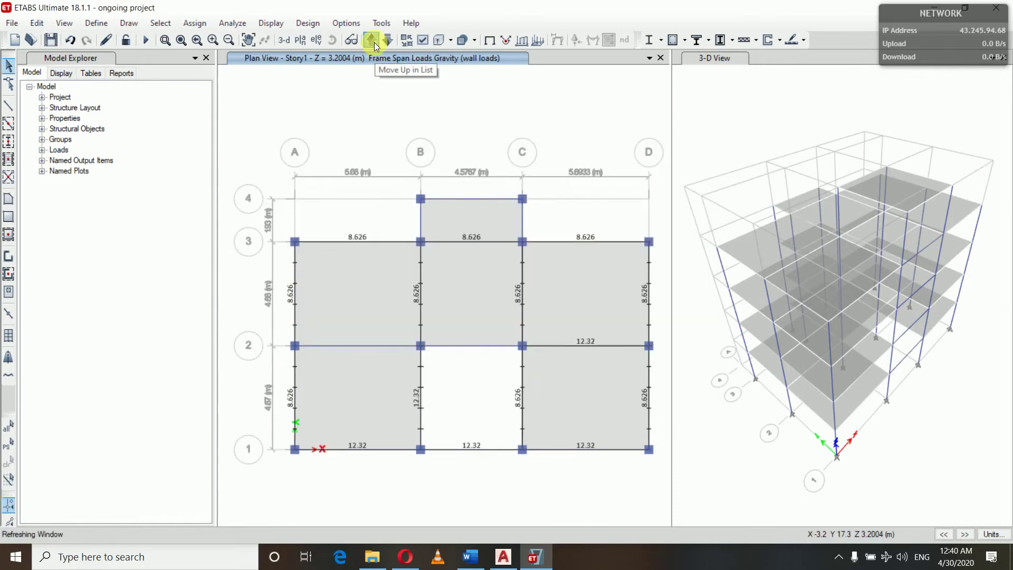
pyautogui.click(420, 389)
pyautogui.click(372, 40)
pyautogui.click(421, 391)
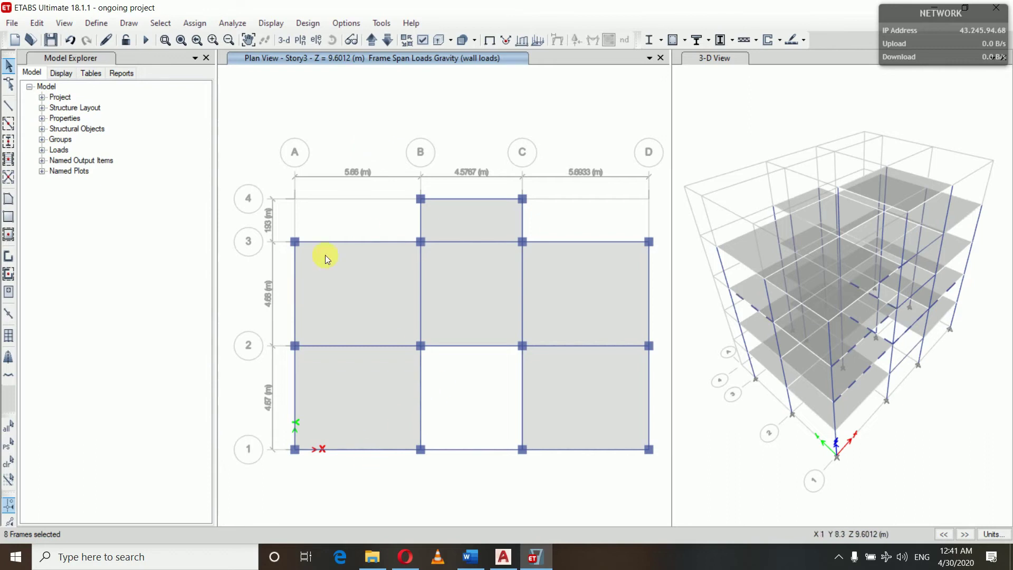
pyautogui.click(338, 242)
pyautogui.click(295, 294)
pyautogui.click(359, 449)
pyautogui.click(586, 242)
pyautogui.click(599, 450)
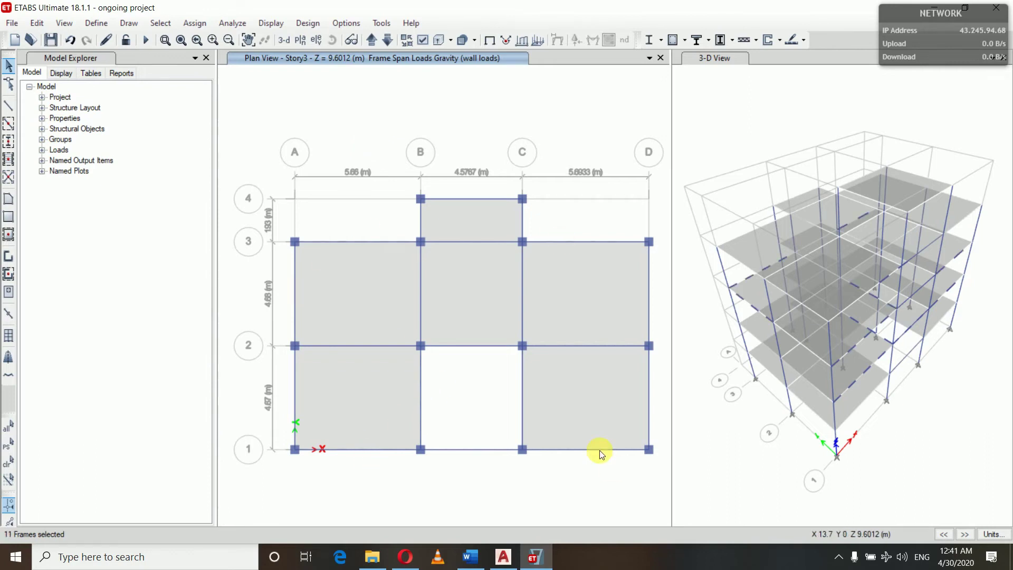
pyautogui.click(453, 449)
pyautogui.click(195, 23)
pyautogui.moveTo(227, 142)
pyautogui.click(421, 159)
pyautogui.doubleClick(396, 387)
pyautogui.write('12.32')
pyautogui.click(645, 385)
pyautogui.click(535, 385)
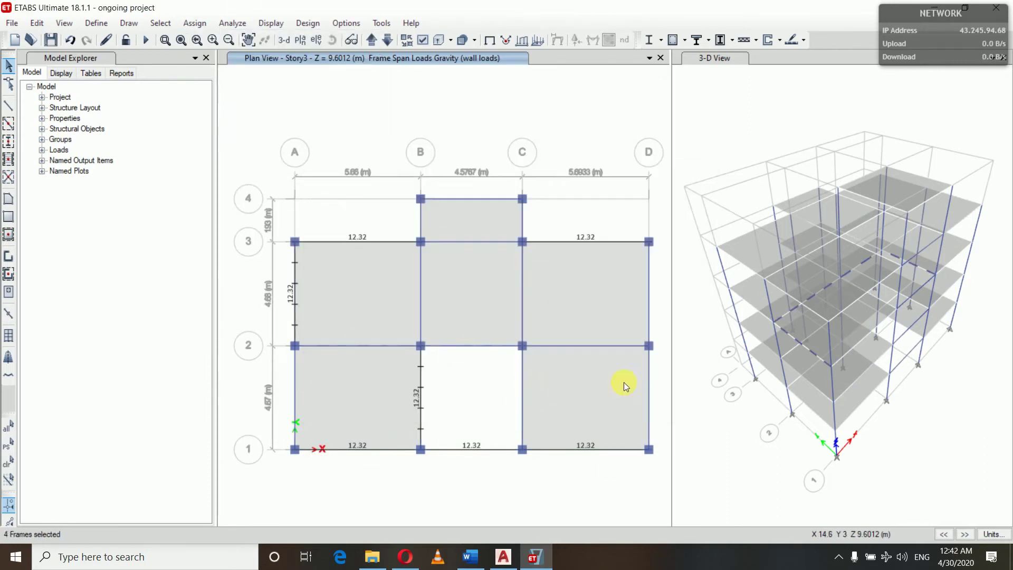
# - Assign an 8.626 kN/m wall load to the opening-wall beams on Story3 and Story2, on Story2 those along grids 3, A, C, D and B between 2-3
pyautogui.click(388, 40)
pyautogui.click(375, 243)
pyautogui.click(295, 301)
pyautogui.click(295, 390)
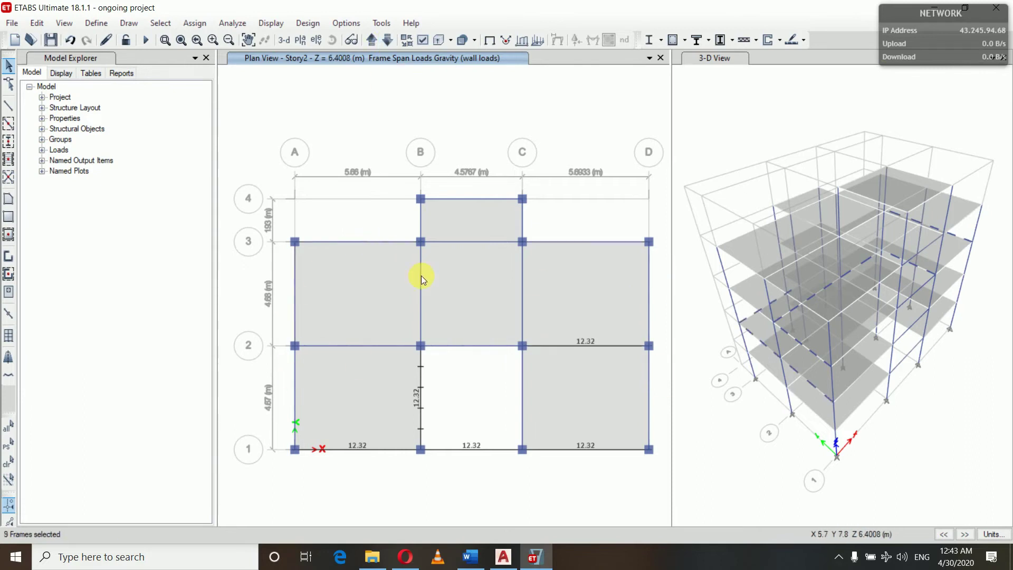
pyautogui.click(421, 276)
pyautogui.click(586, 242)
pyautogui.click(649, 290)
pyautogui.click(648, 390)
pyautogui.click(186, 23)
pyautogui.moveTo(227, 142)
pyautogui.click(422, 159)
pyautogui.doubleClick(396, 389)
pyautogui.write('8.626')
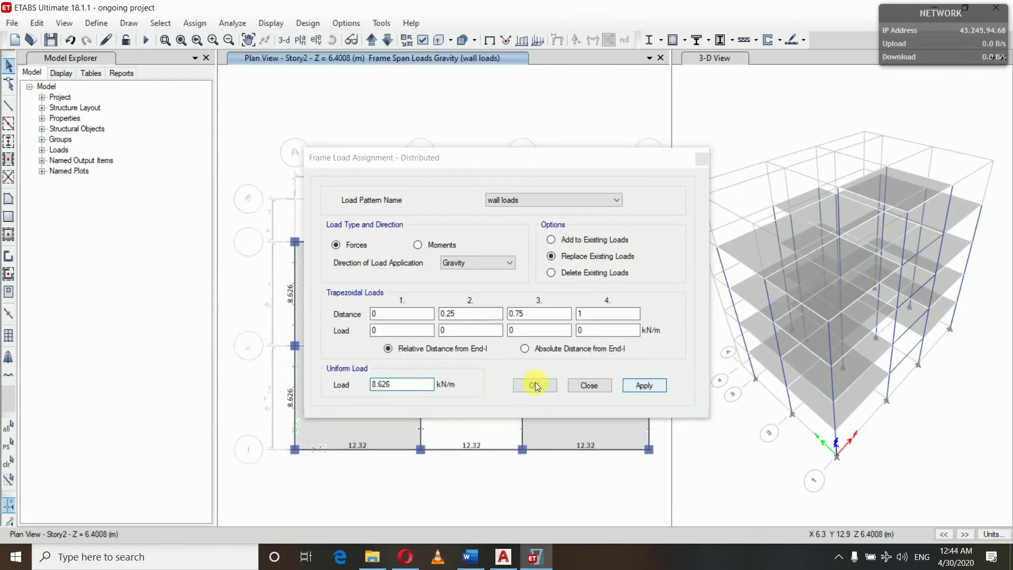
pyautogui.click(533, 385)
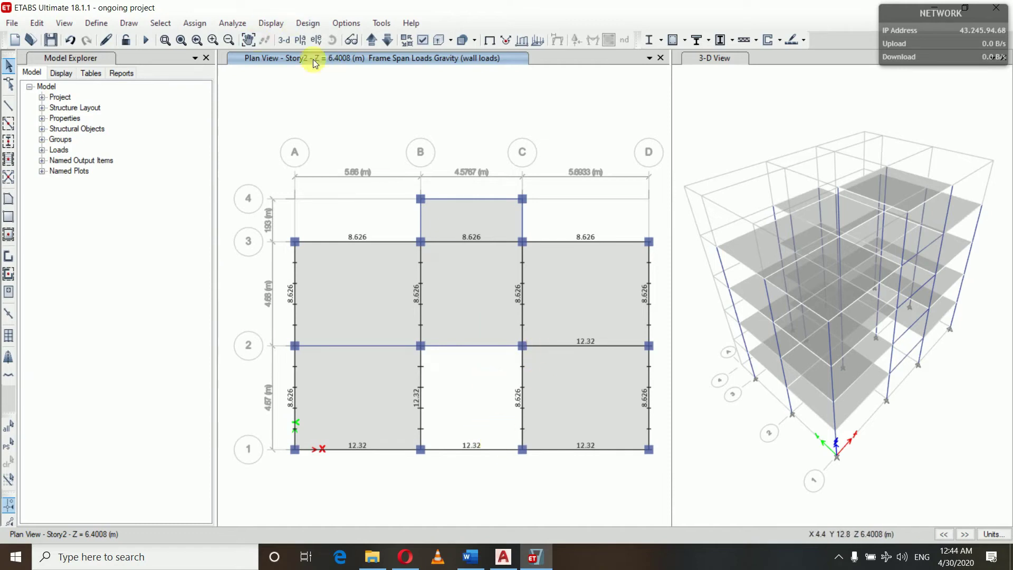
# - Assign a uniform gravity load of 4.7798 kN/m under parapet wall load to story 4's outer beams and all four story5 beams
pyautogui.click(372, 42)
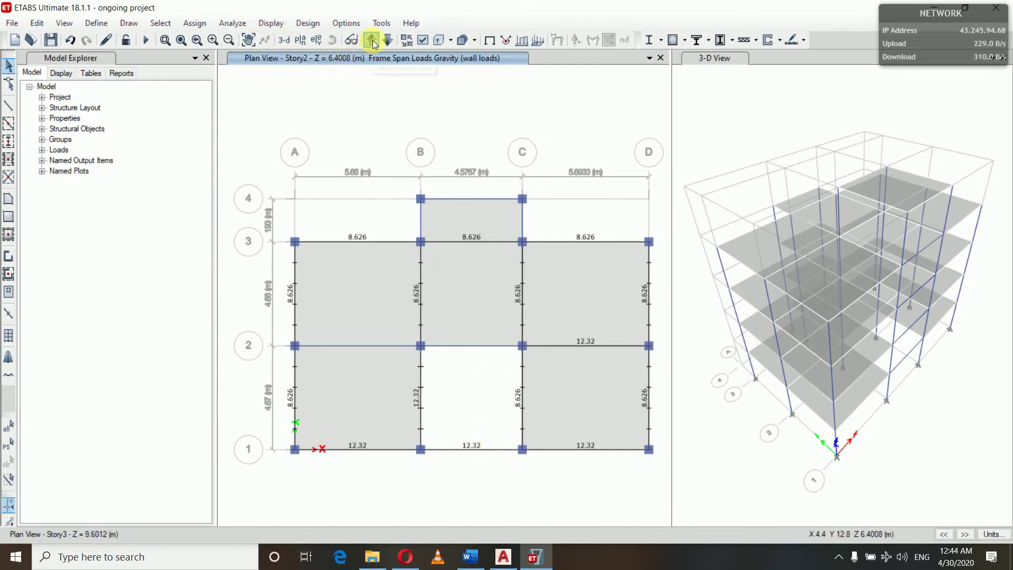
pyautogui.click(372, 42)
pyautogui.click(373, 42)
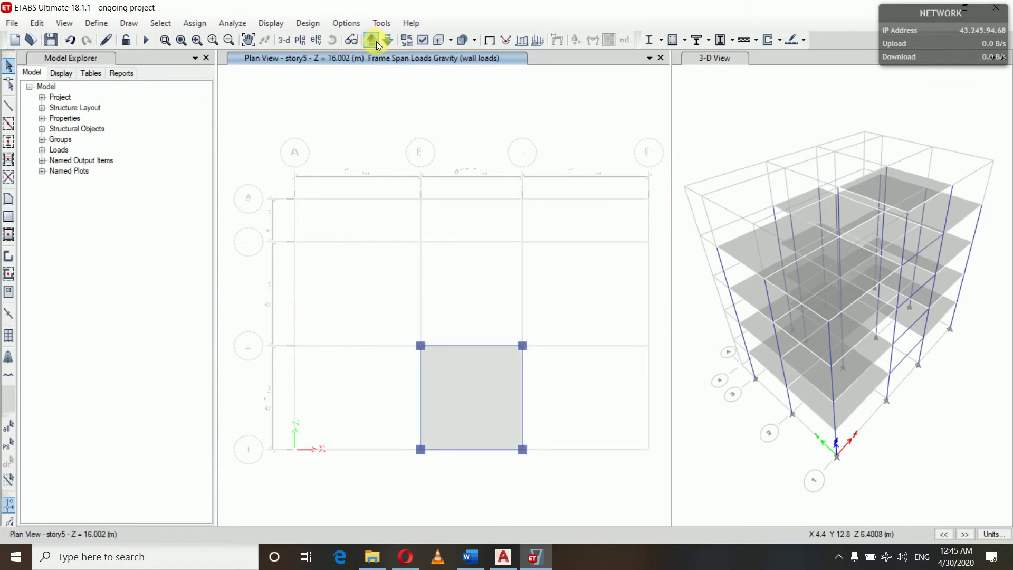
pyautogui.click(384, 40)
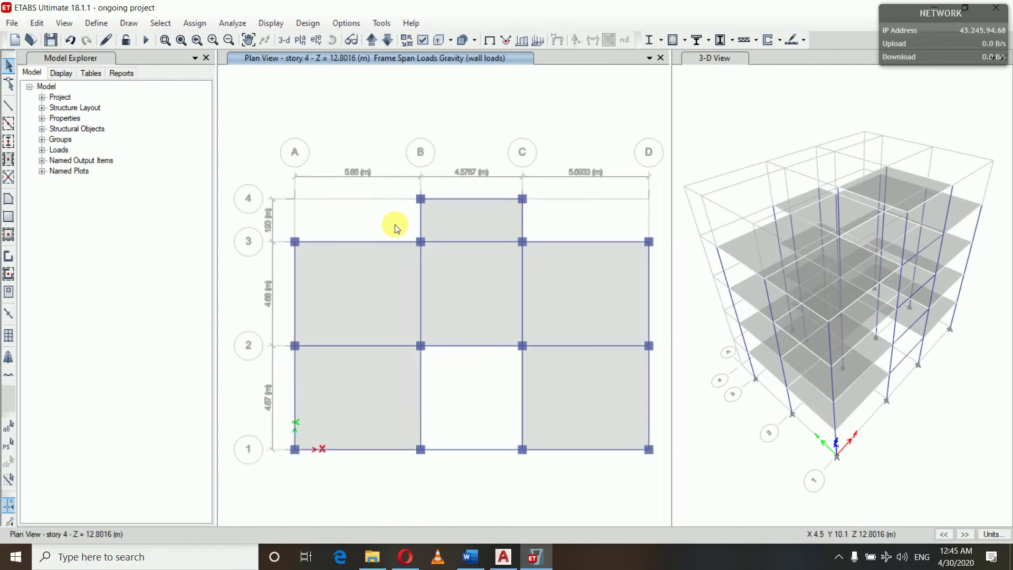
pyautogui.click(372, 243)
pyautogui.click(296, 285)
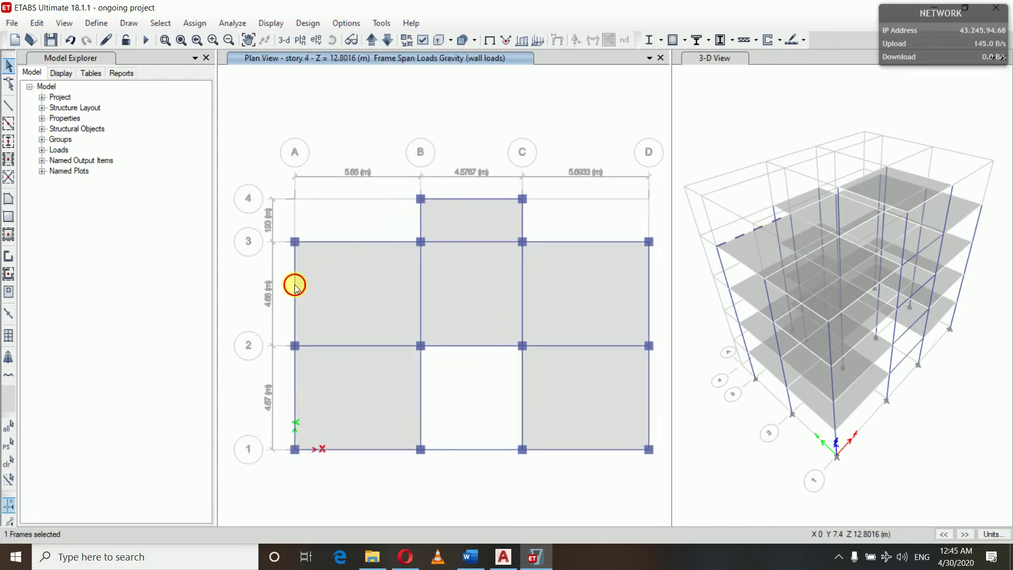
pyautogui.click(650, 379)
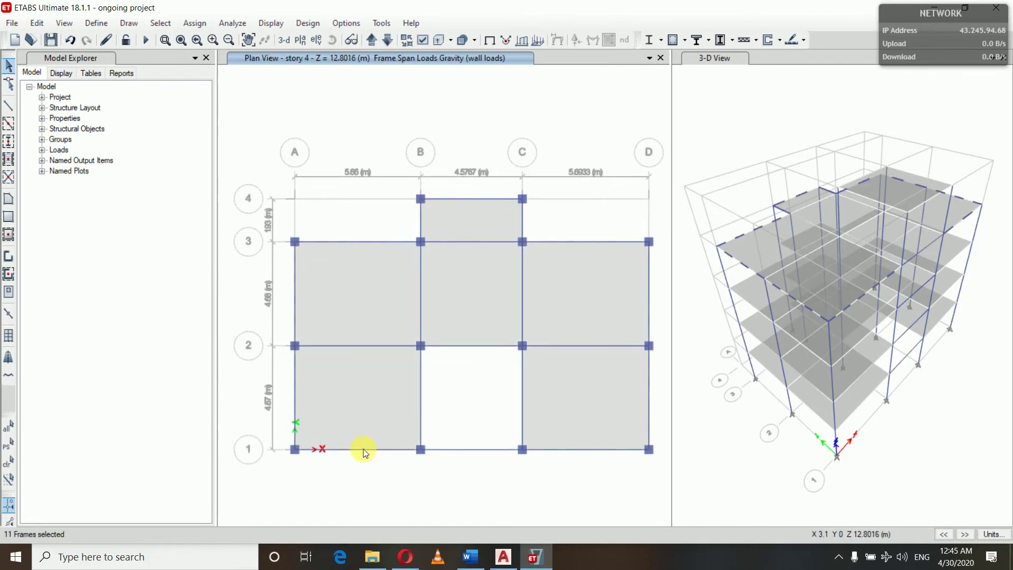
pyautogui.click(372, 40)
pyautogui.click(481, 346)
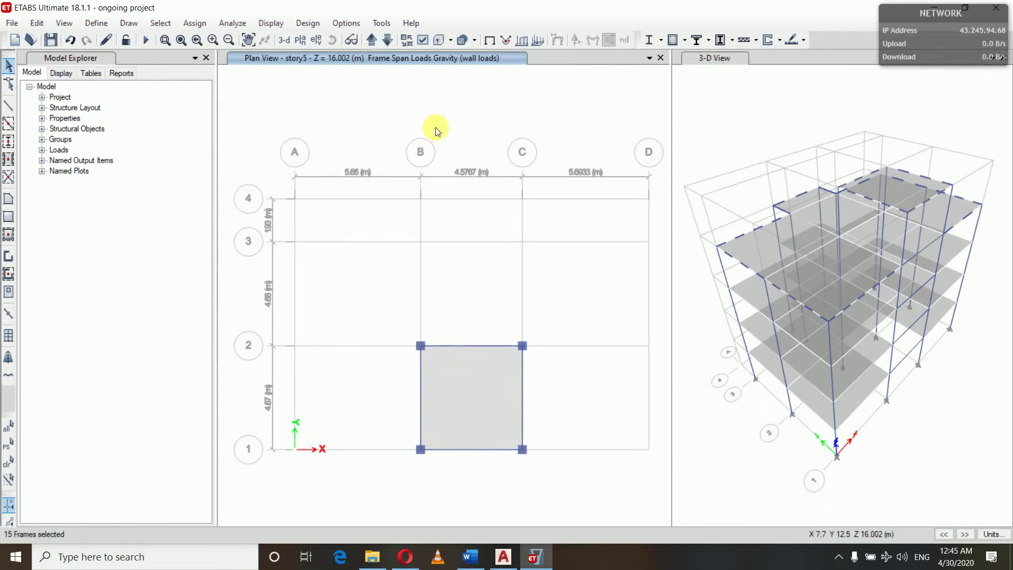
pyautogui.click(195, 23)
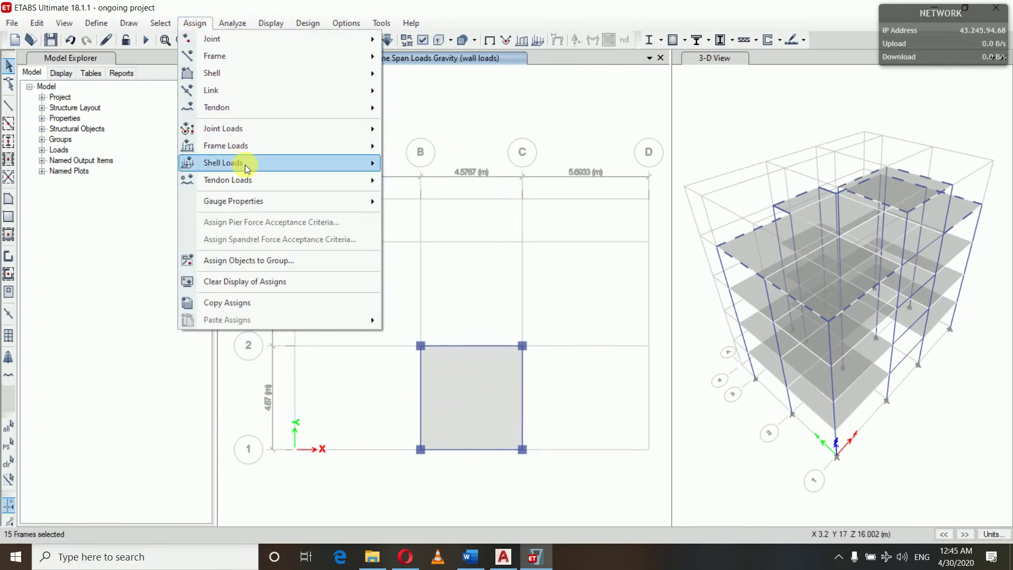
pyautogui.moveTo(251, 153)
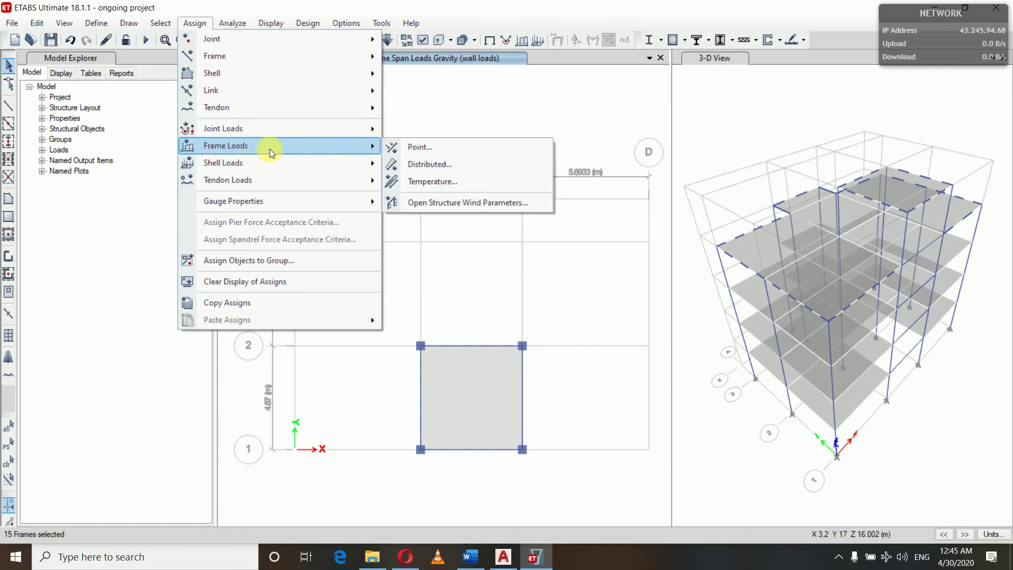
pyautogui.click(419, 164)
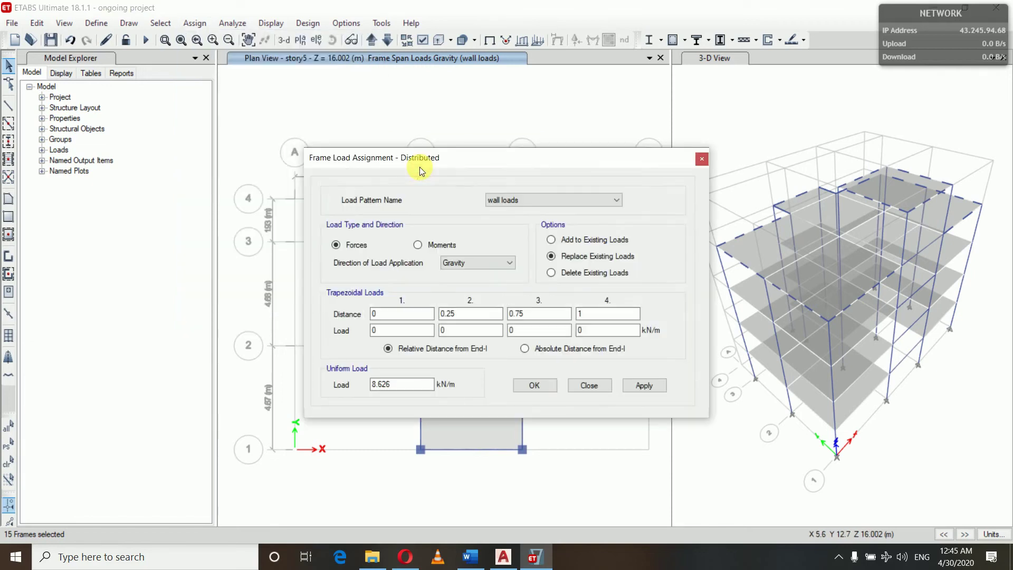
pyautogui.click(541, 202)
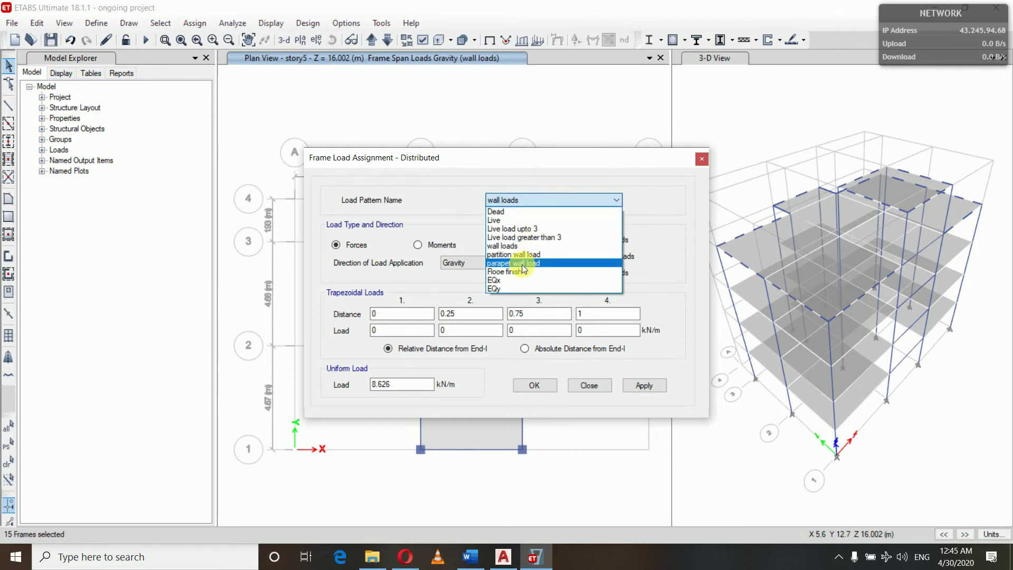
pyautogui.click(524, 264)
pyautogui.click(413, 388)
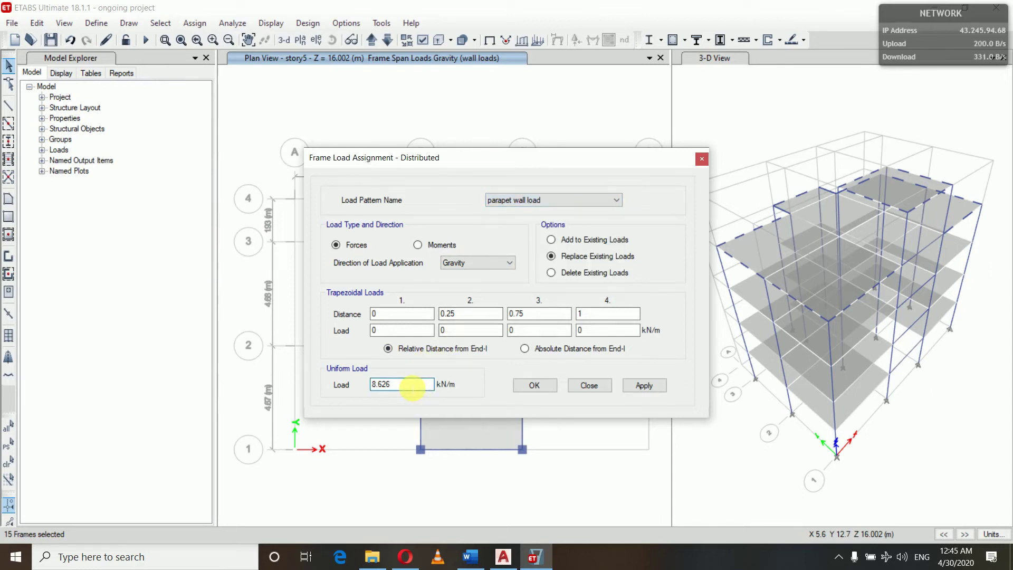
pyautogui.press('BackSpace')
pyautogui.press('BackSpace')
pyautogui.press('BackSpace')
pyautogui.press('BackSpace')
pyautogui.press('BackSpace')
pyautogui.write('4.')
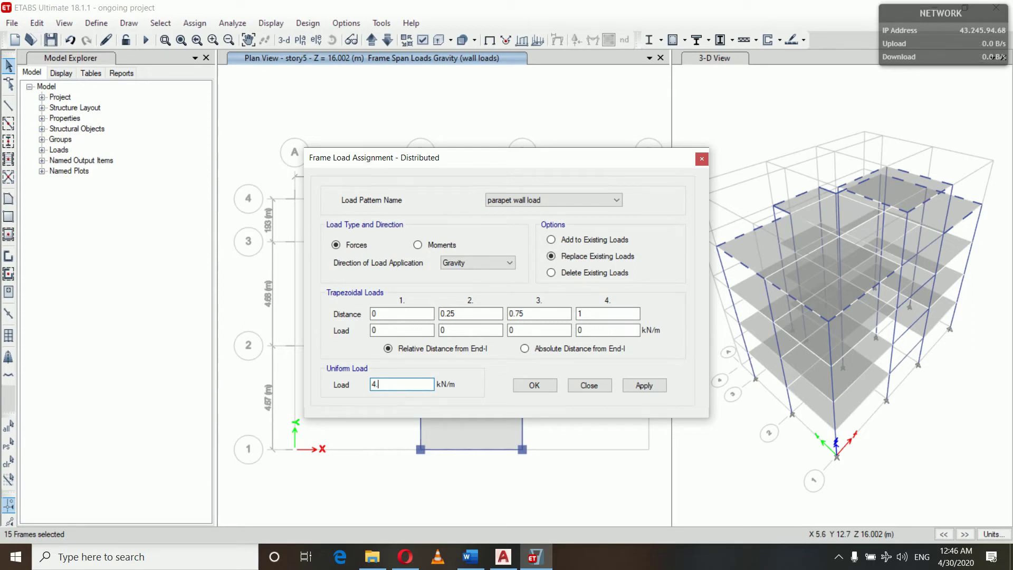
pyautogui.write('7798')
pyautogui.click(631, 389)
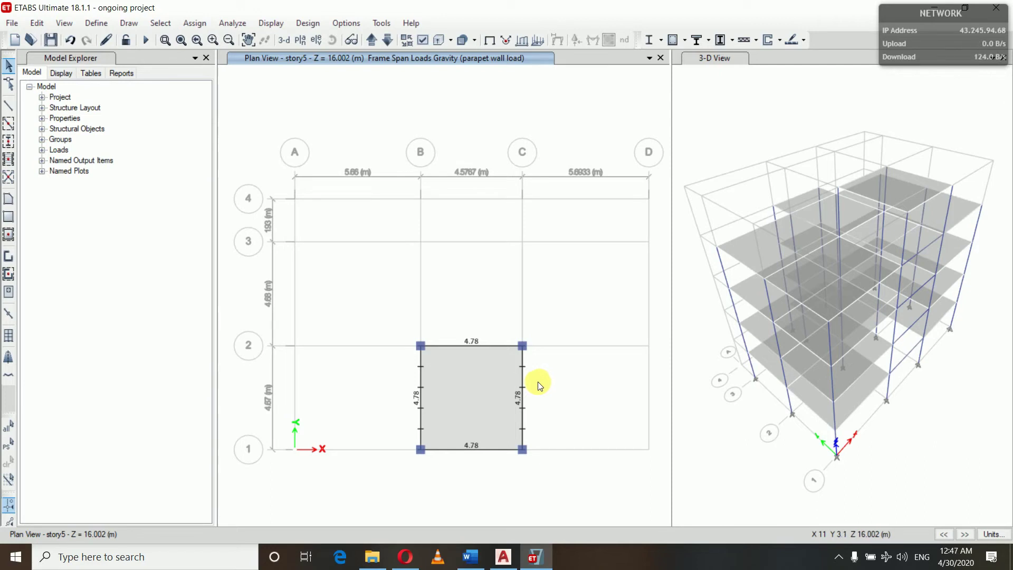
# - Assign a uniform shell load of 0.75 kN/m² under Live load upto 3 to the story5 slab
pyautogui.click(462, 390)
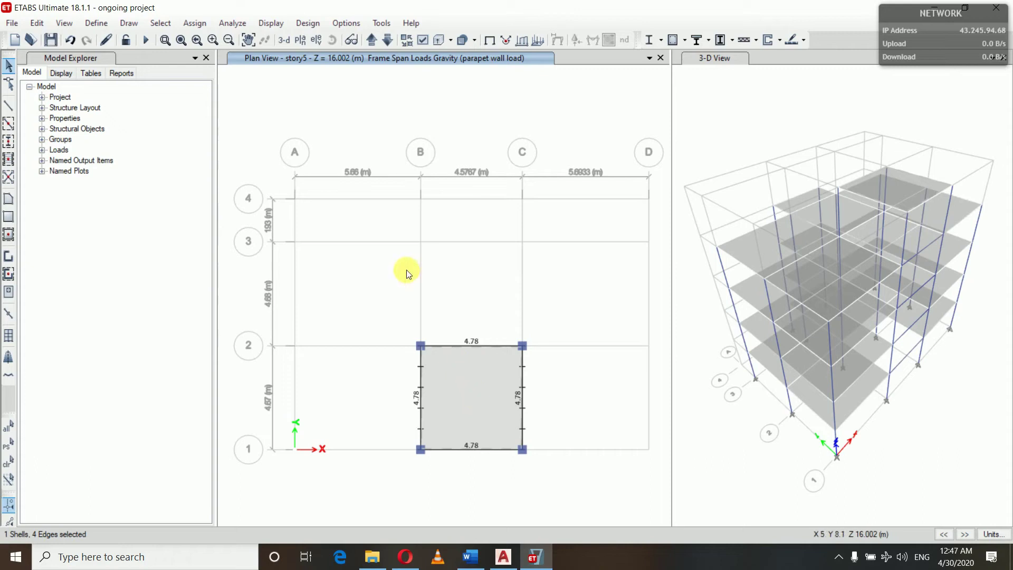
pyautogui.click(186, 23)
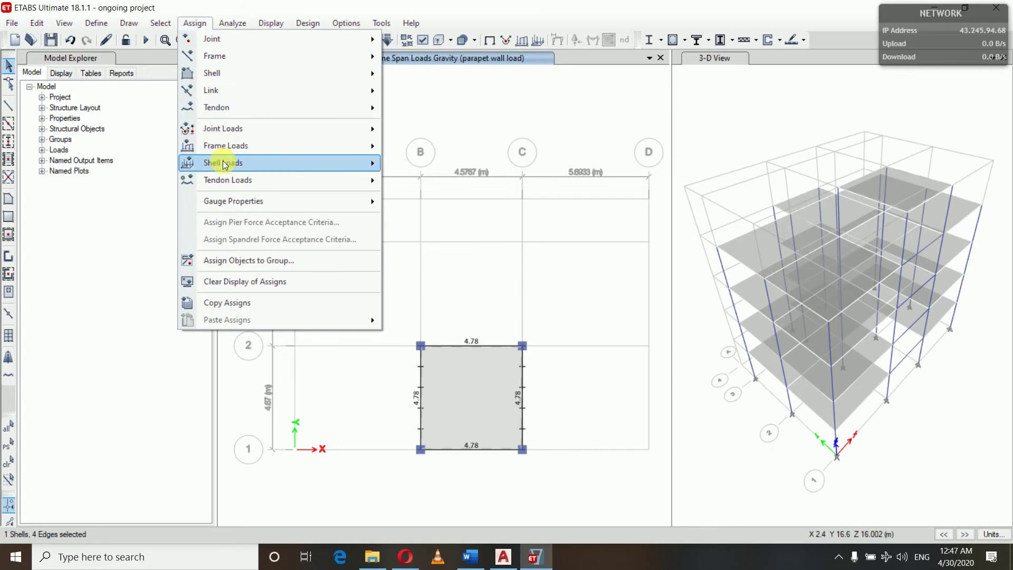
pyautogui.moveTo(289, 165)
pyautogui.click(428, 182)
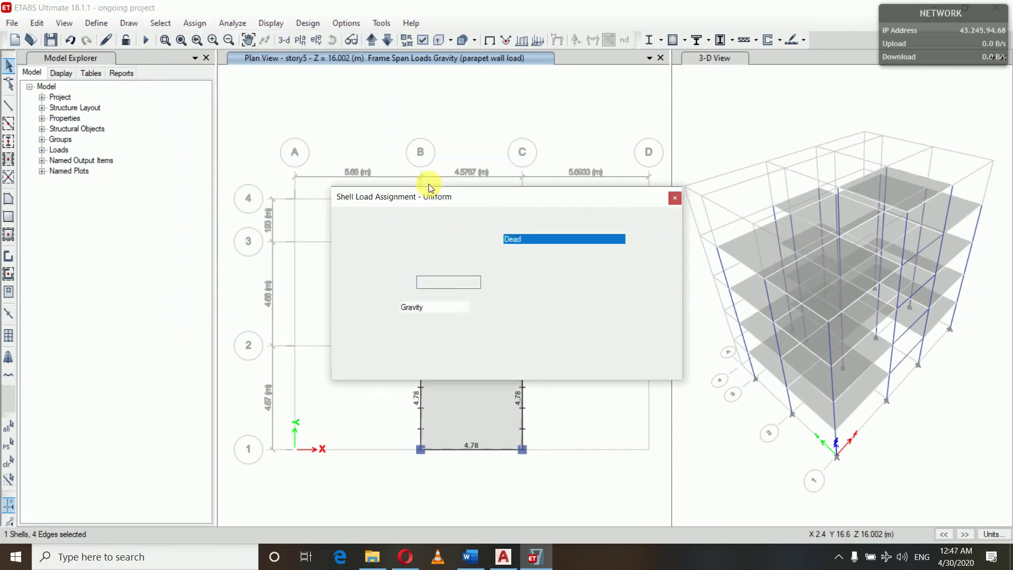
pyautogui.click(566, 239)
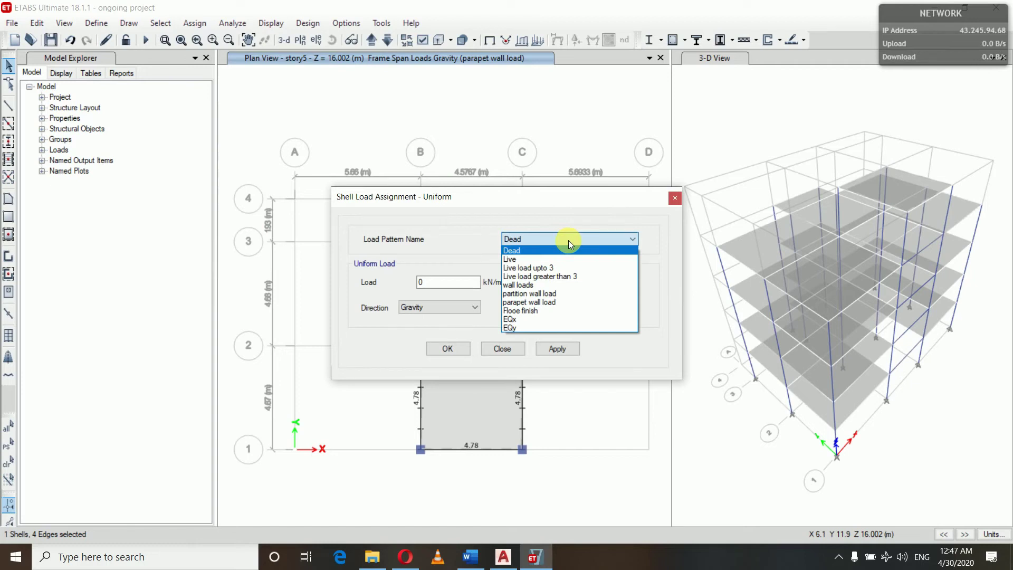
pyautogui.click(548, 268)
pyautogui.click(459, 288)
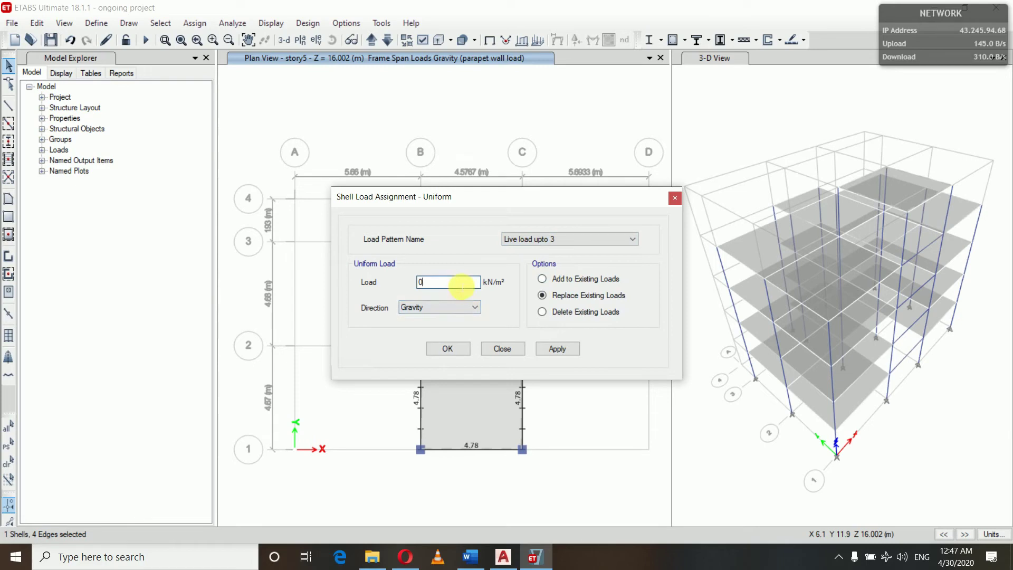
pyautogui.write('0.')
pyautogui.press('BackSpace')
pyautogui.press('BackSpace')
pyautogui.press('BackSpace')
pyautogui.write('0.75')
pyautogui.click(558, 350)
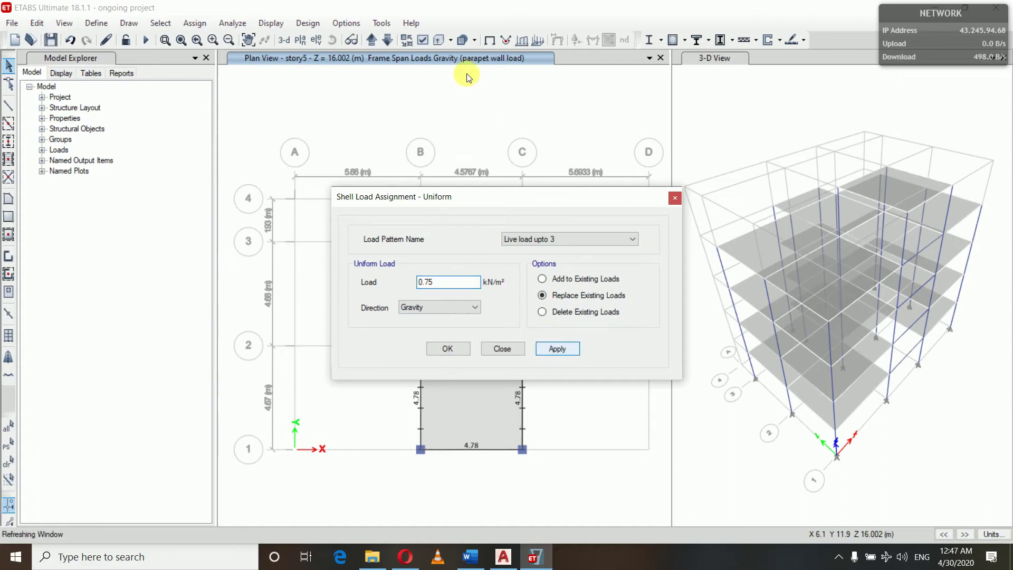
pyautogui.click(455, 351)
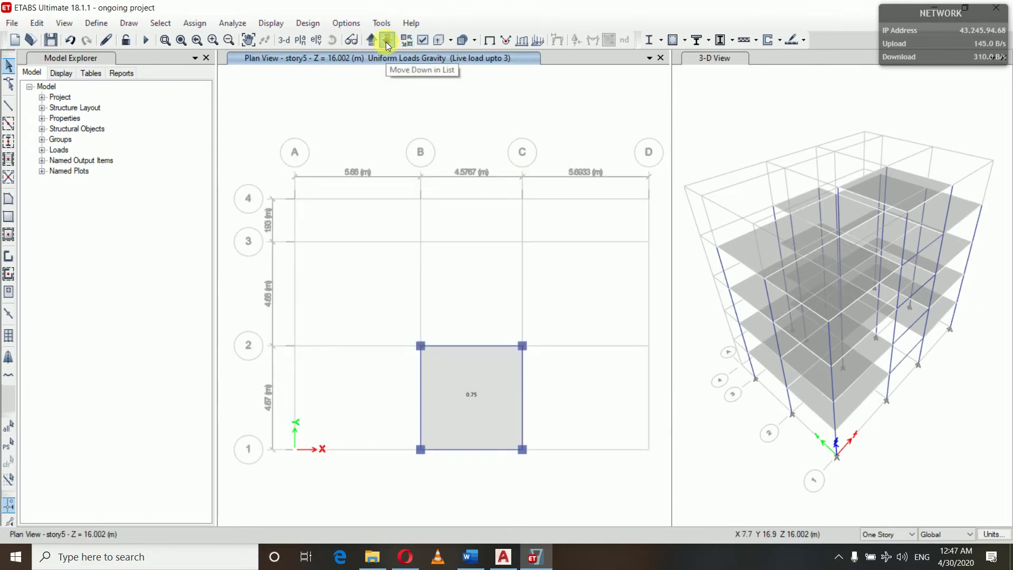
# - Assign a uniform shell load of 1.5 kN/m² under Live load upto 3 to all six slab panels on story 4
pyautogui.click(387, 41)
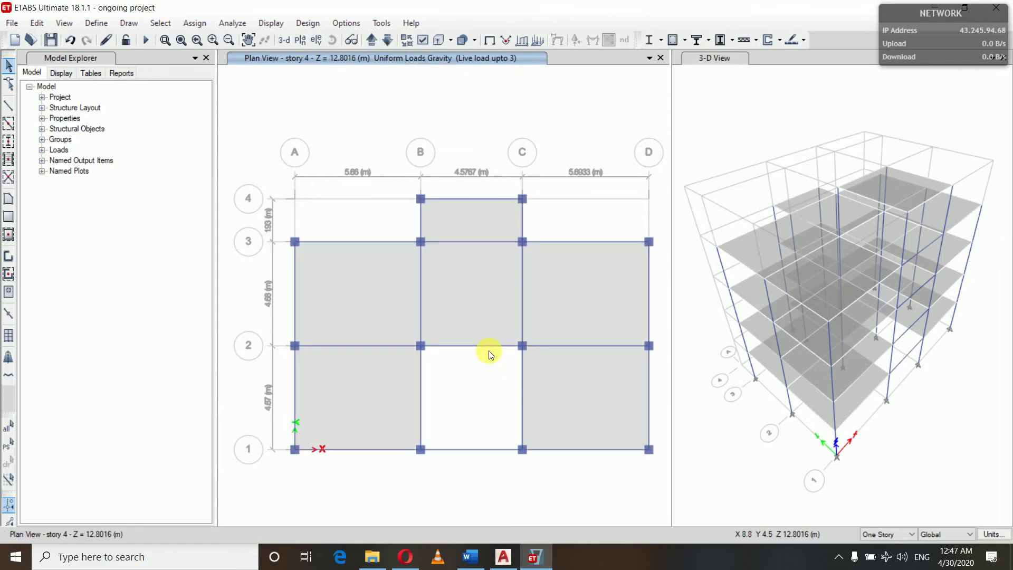
pyautogui.click(384, 270)
pyautogui.click(477, 216)
pyautogui.click(467, 285)
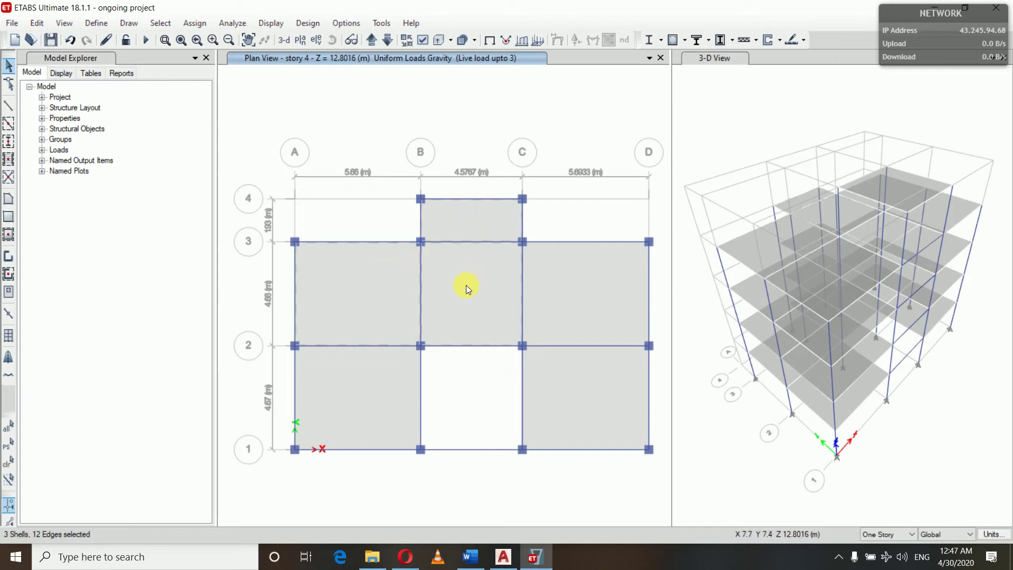
pyautogui.click(541, 283)
pyautogui.click(382, 376)
pyautogui.click(612, 376)
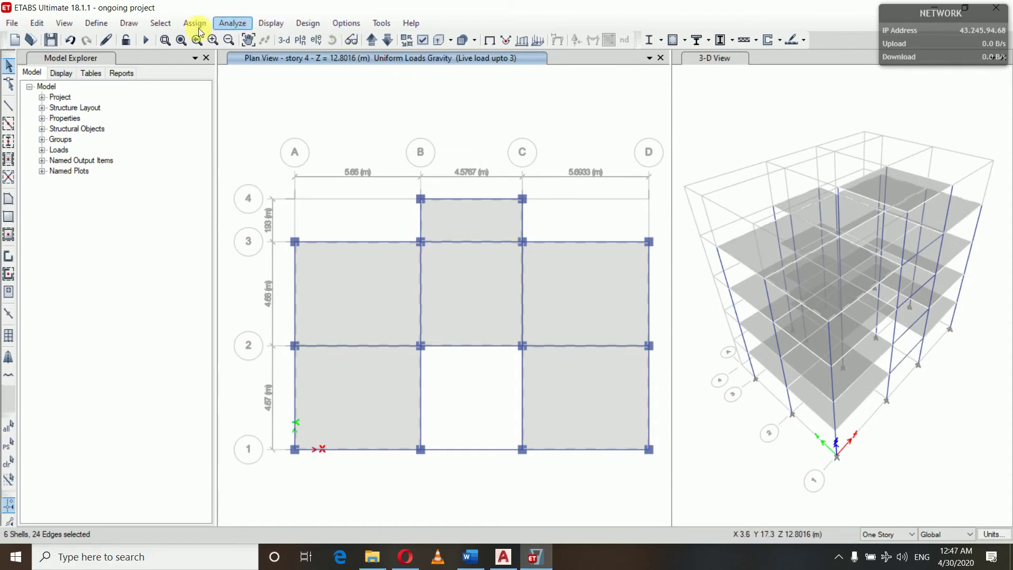
pyautogui.click(185, 24)
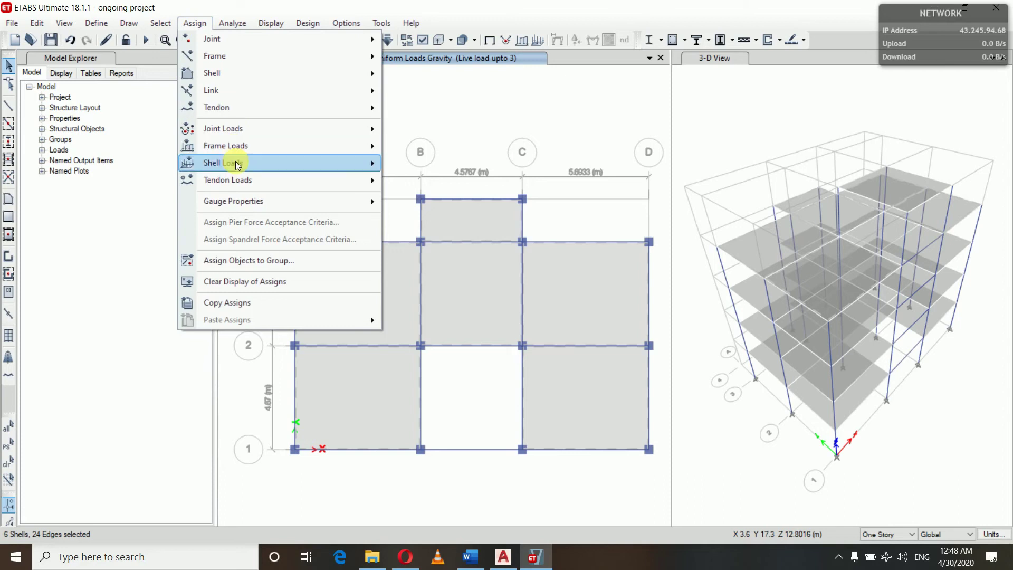
pyautogui.moveTo(235, 163)
pyautogui.click(453, 181)
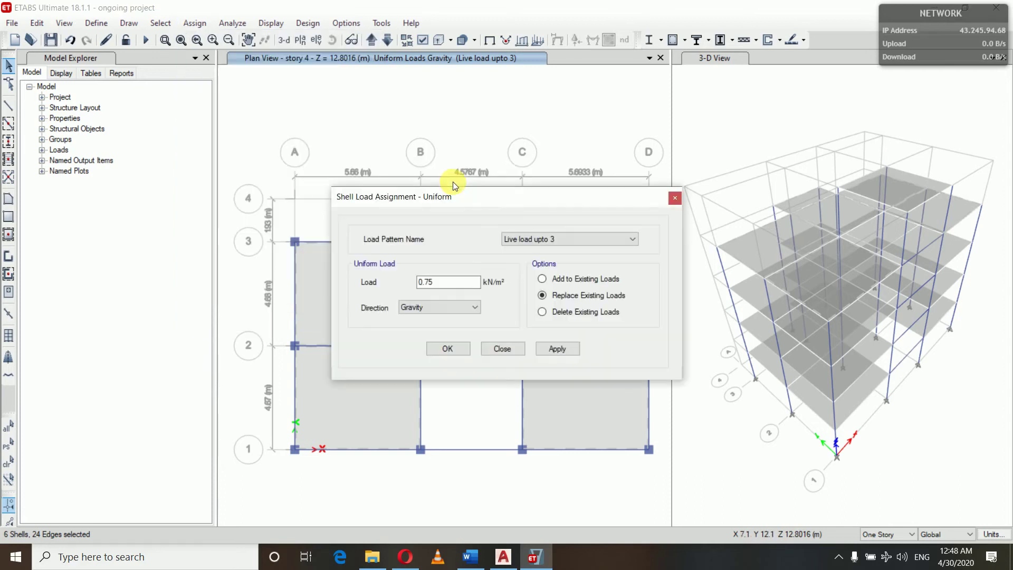
pyautogui.click(453, 285)
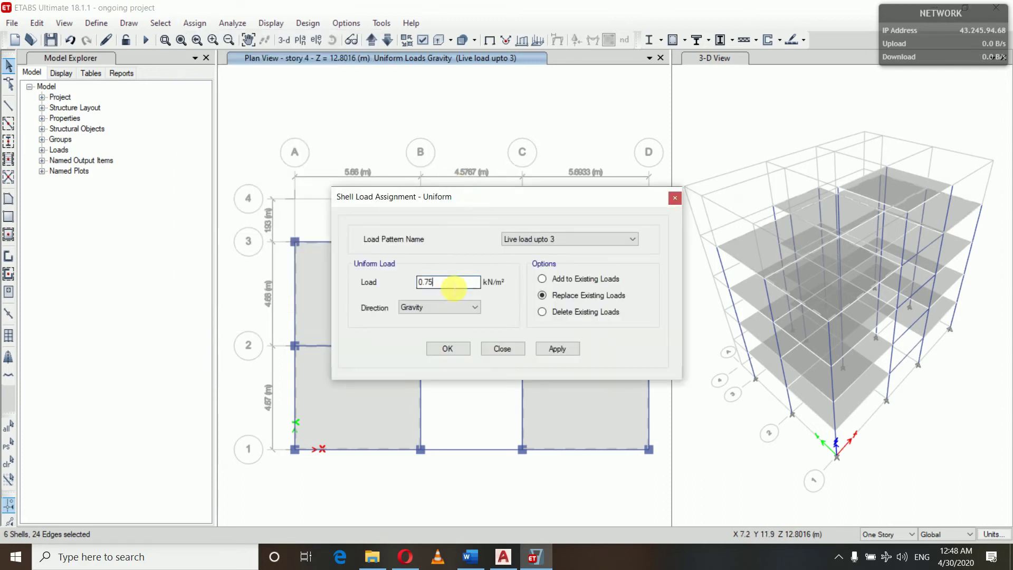
pyautogui.press('BackSpace')
pyautogui.press('BackSpace')
pyautogui.press('BackSpace')
pyautogui.press('BackSpace')
pyautogui.write('1.5')
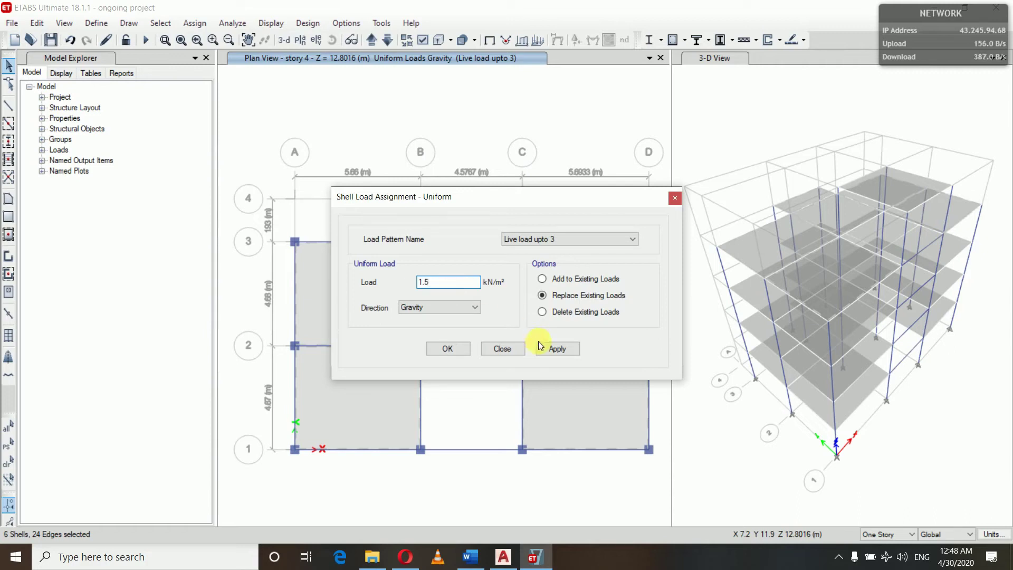
pyautogui.click(540, 346)
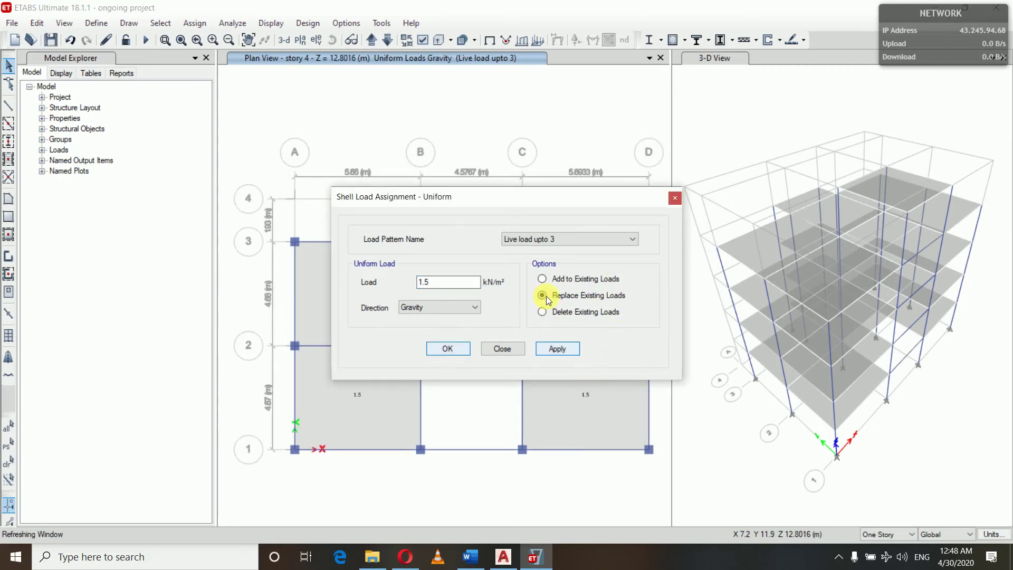
pyautogui.press('Escape')
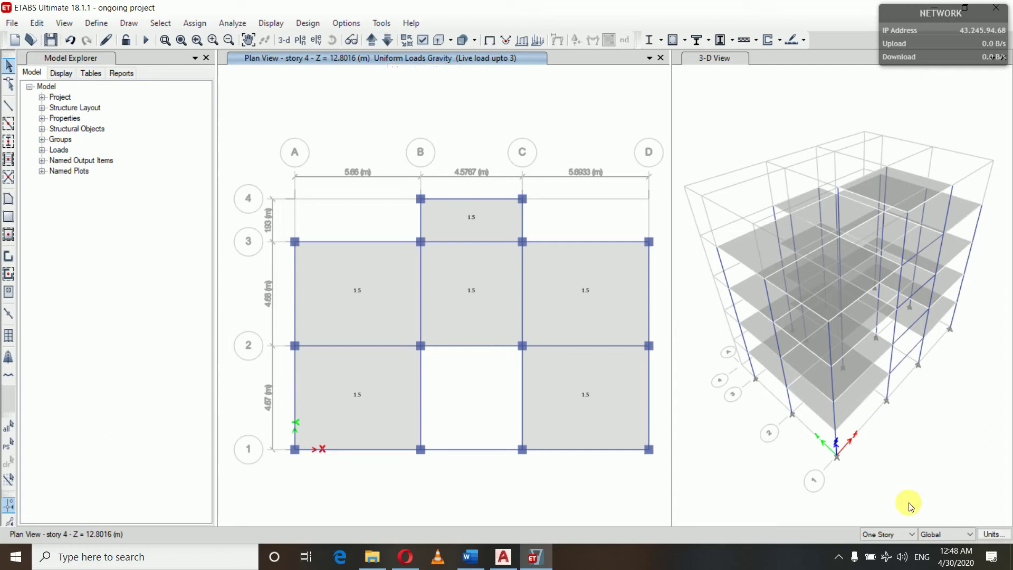
# - Assign a uniform shell load of 2 kN/m² under Live load upto 3 to all six Story1 slab panels, applied across similar stories
pyautogui.click(911, 534)
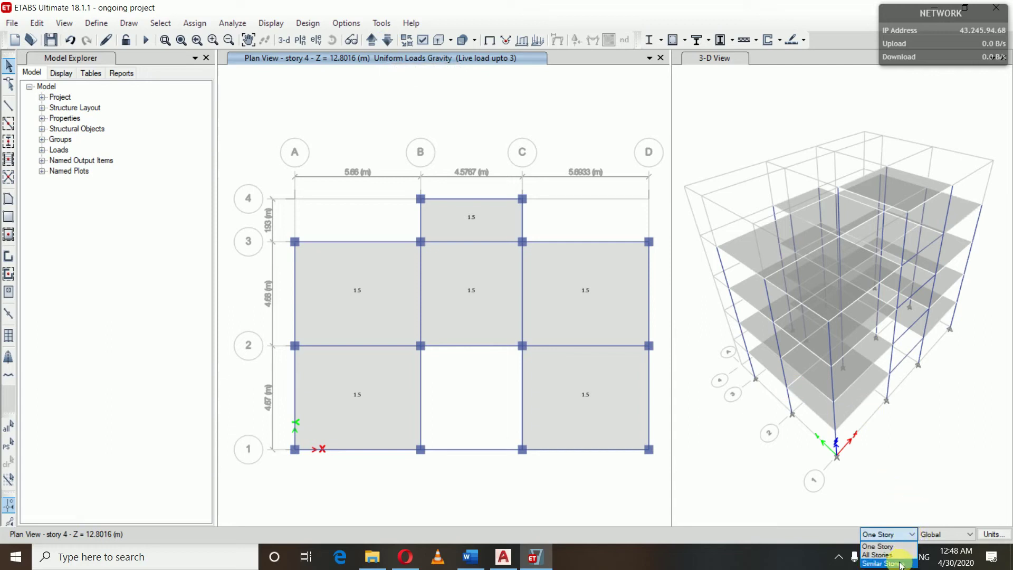
pyautogui.click(900, 564)
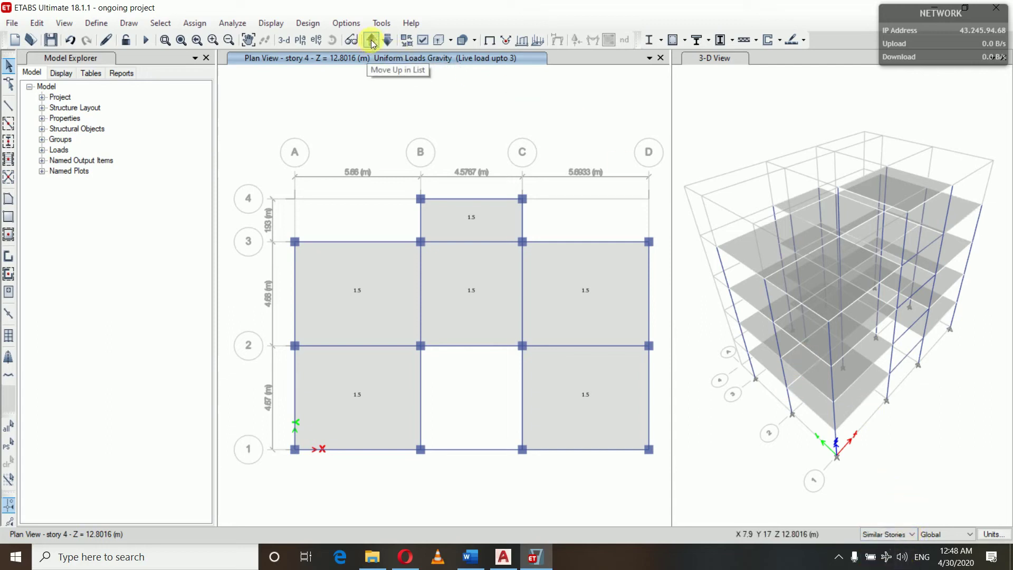
pyautogui.click(385, 39)
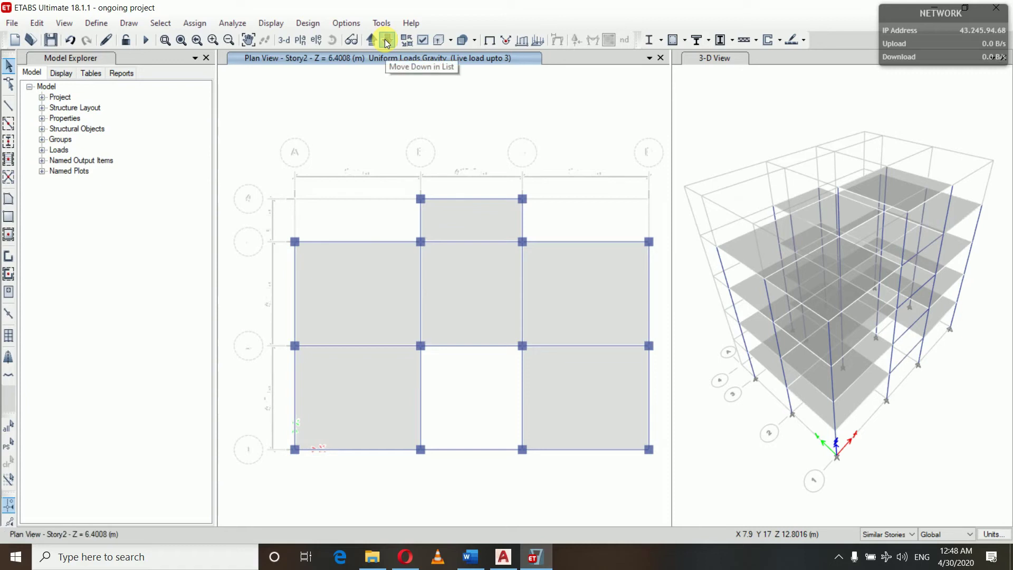
pyautogui.click(385, 43)
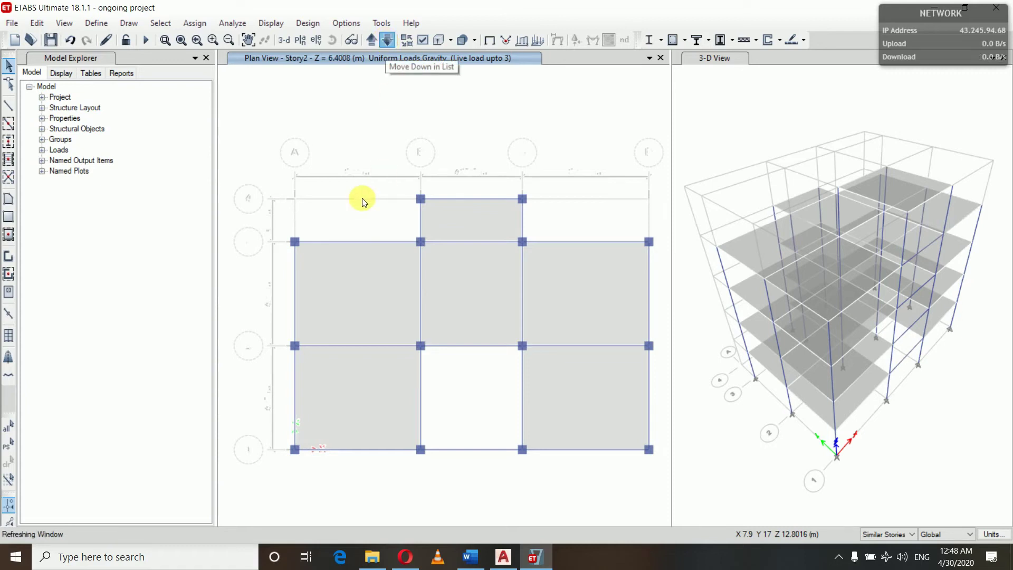
pyautogui.click(468, 220)
pyautogui.click(373, 290)
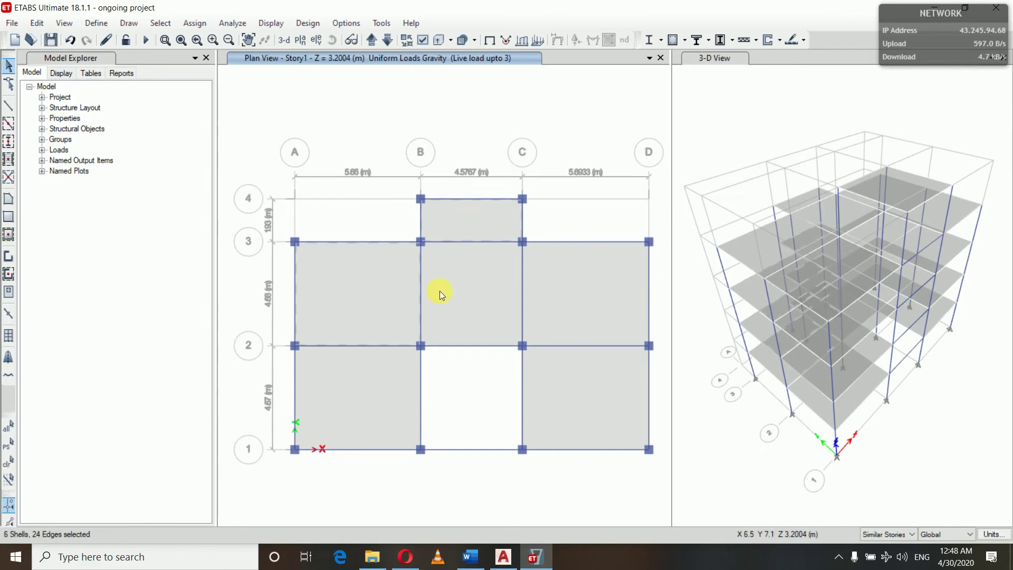
pyautogui.click(588, 286)
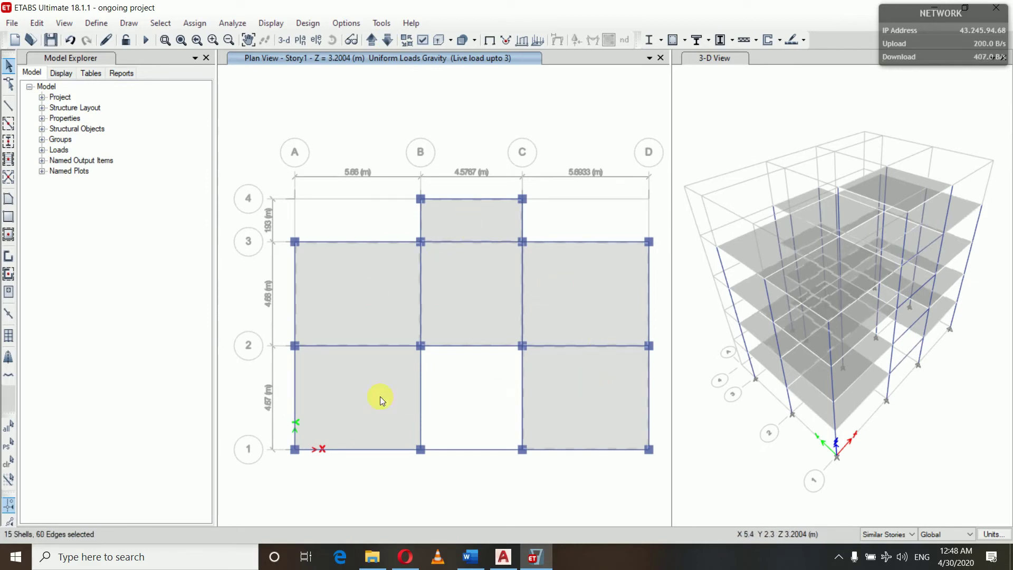
pyautogui.click(358, 390)
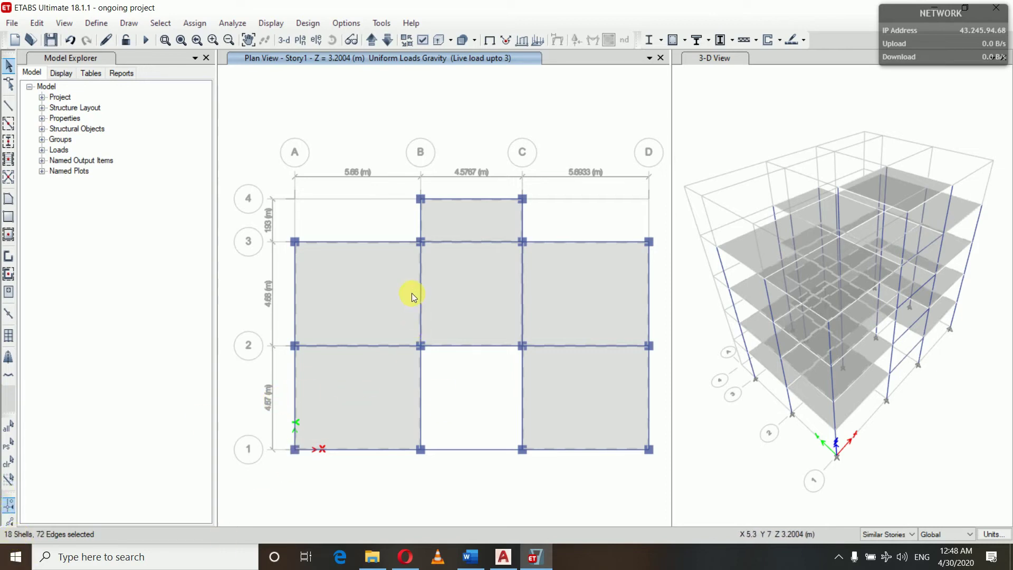
pyautogui.click(201, 23)
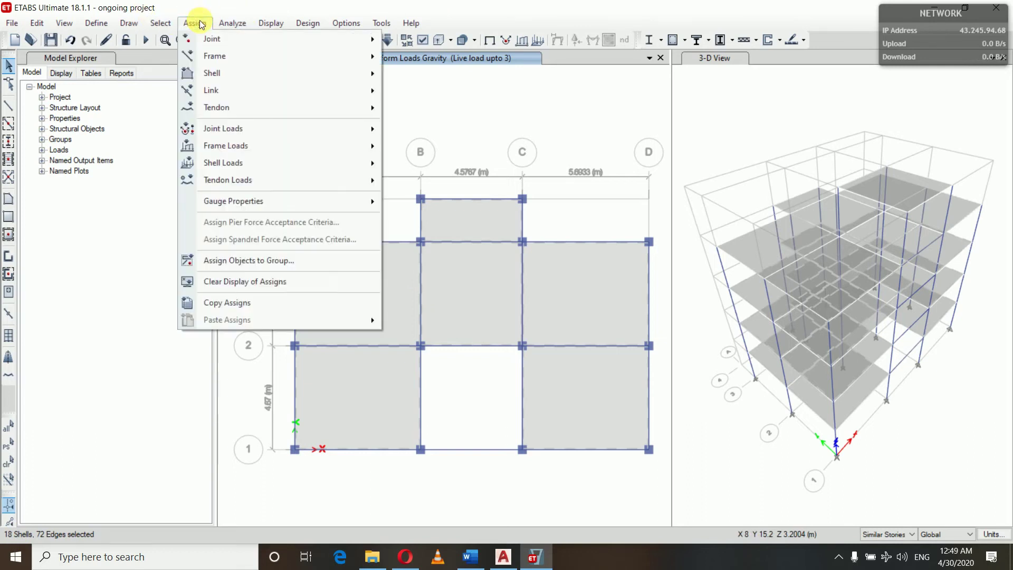
pyautogui.moveTo(250, 166)
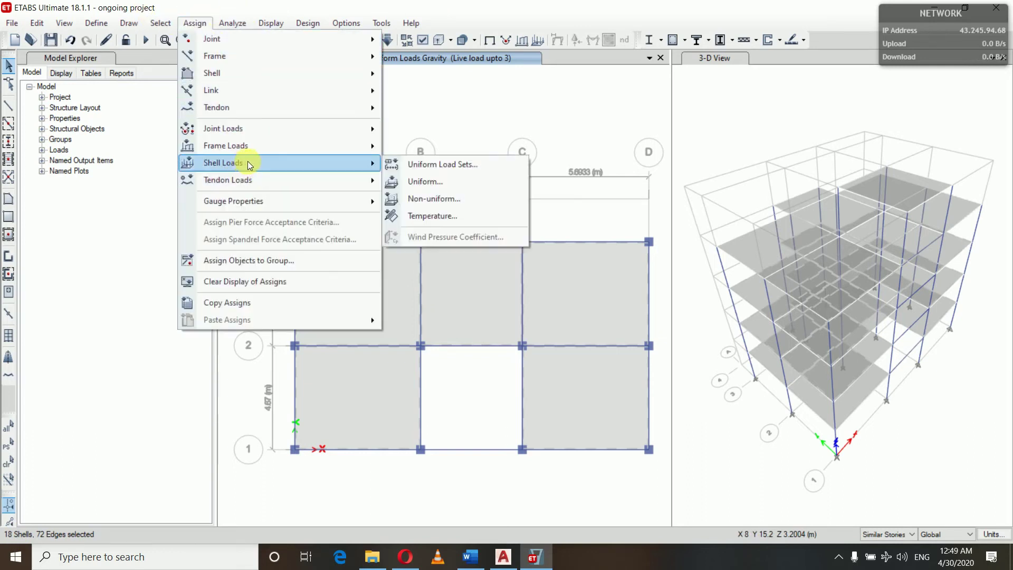
pyautogui.click(420, 182)
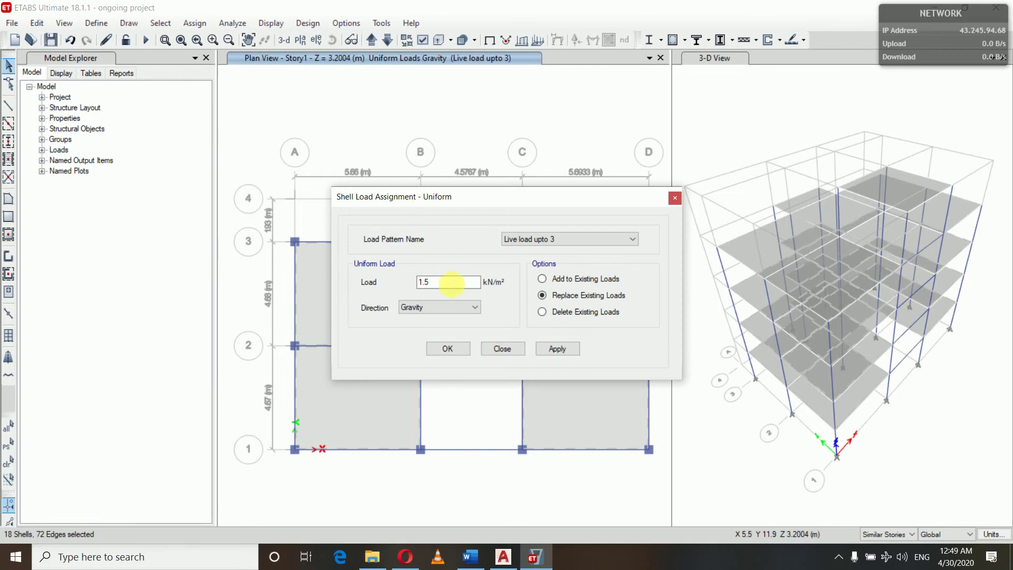
pyautogui.click(442, 285)
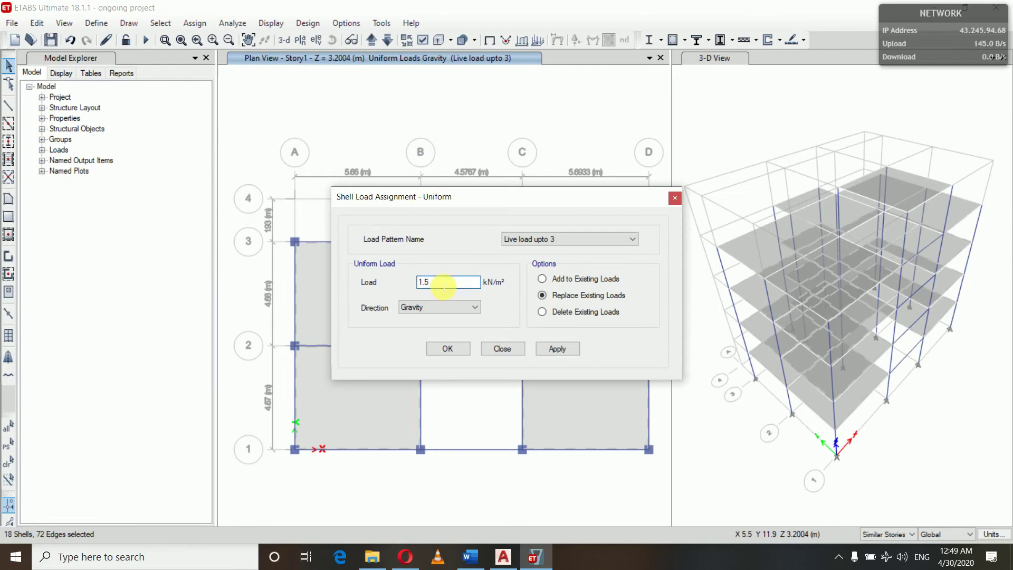
pyautogui.press('BackSpace')
pyautogui.press('BackSpace')
pyautogui.press('BackSpace')
pyautogui.write('2')
pyautogui.click(545, 347)
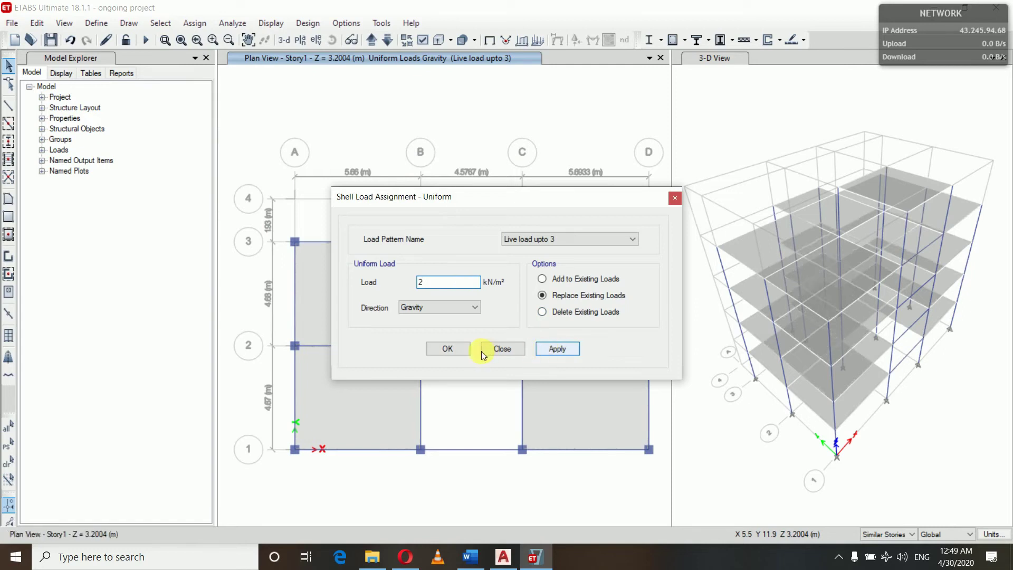
pyautogui.click(459, 350)
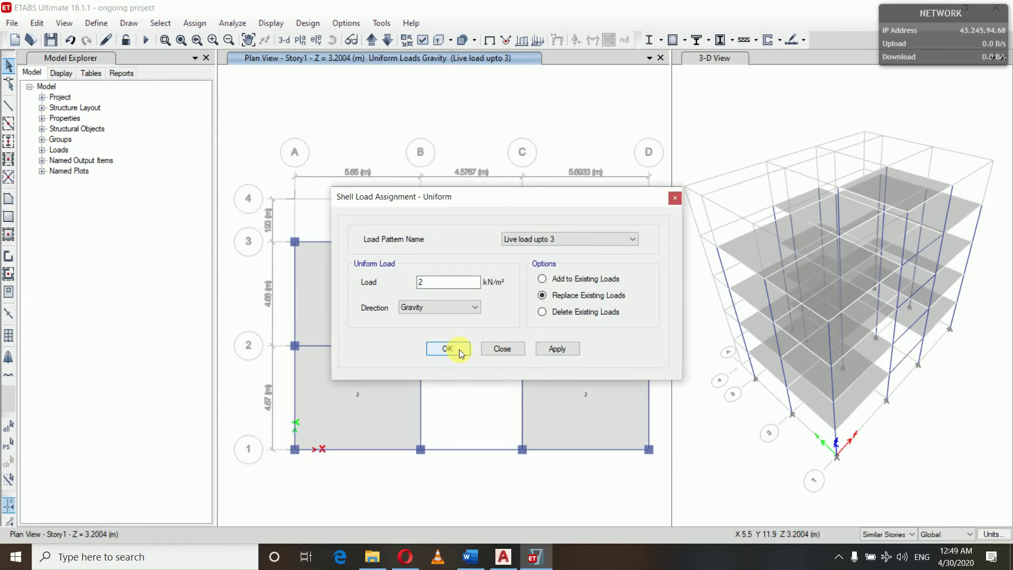
pyautogui.click(447, 349)
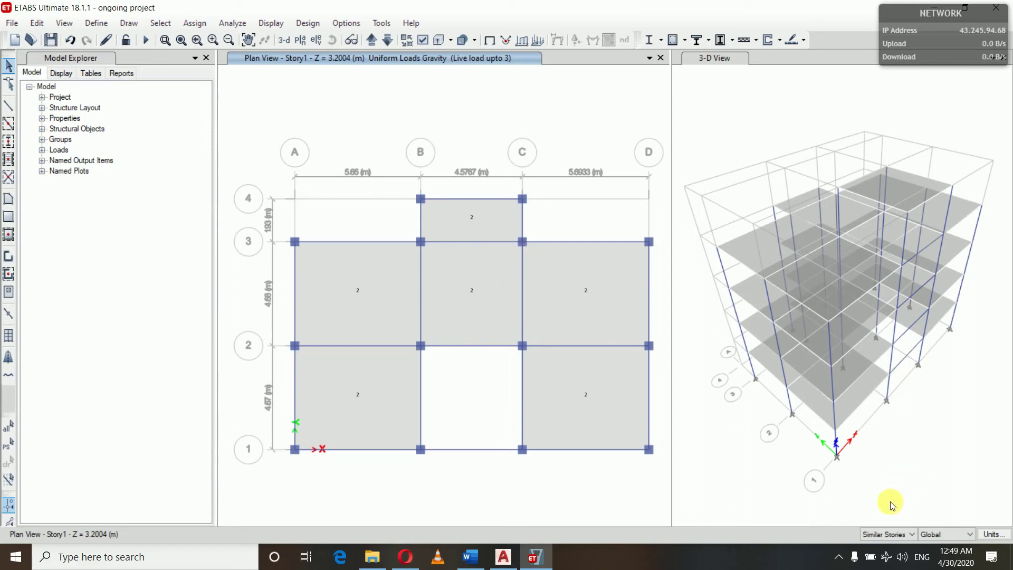
# - Assign a uniform shell load of 1 kN/m² under Flooe finish to the six Story1 slab panels with All Stories active, and check Story2
pyautogui.click(908, 535)
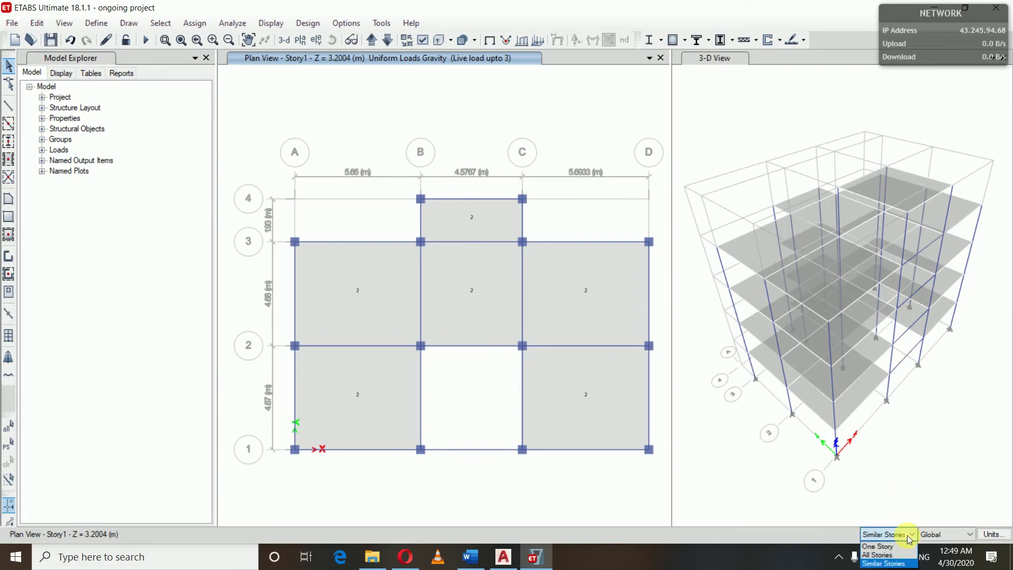
pyautogui.click(877, 555)
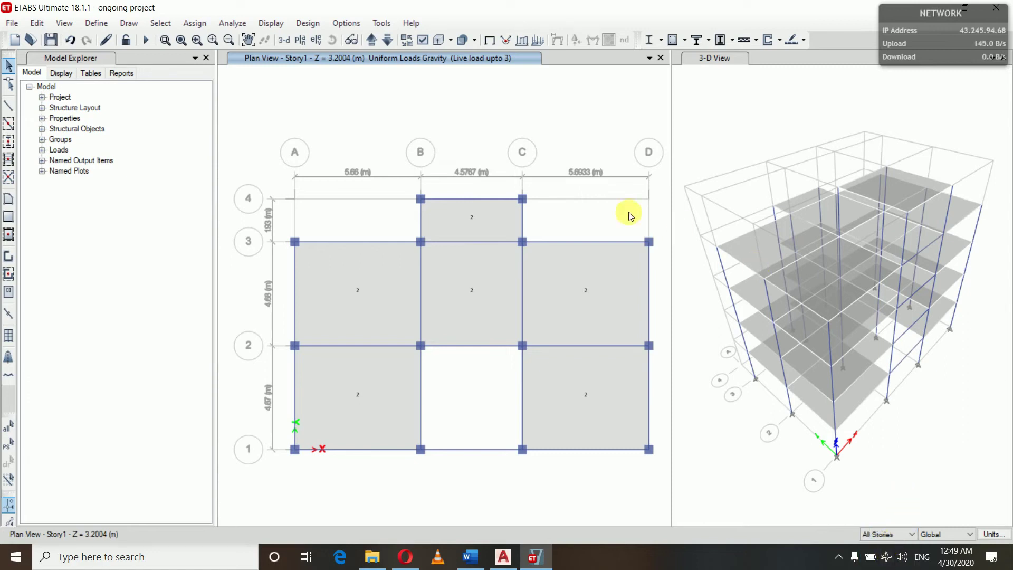
pyautogui.click(463, 224)
pyautogui.click(362, 280)
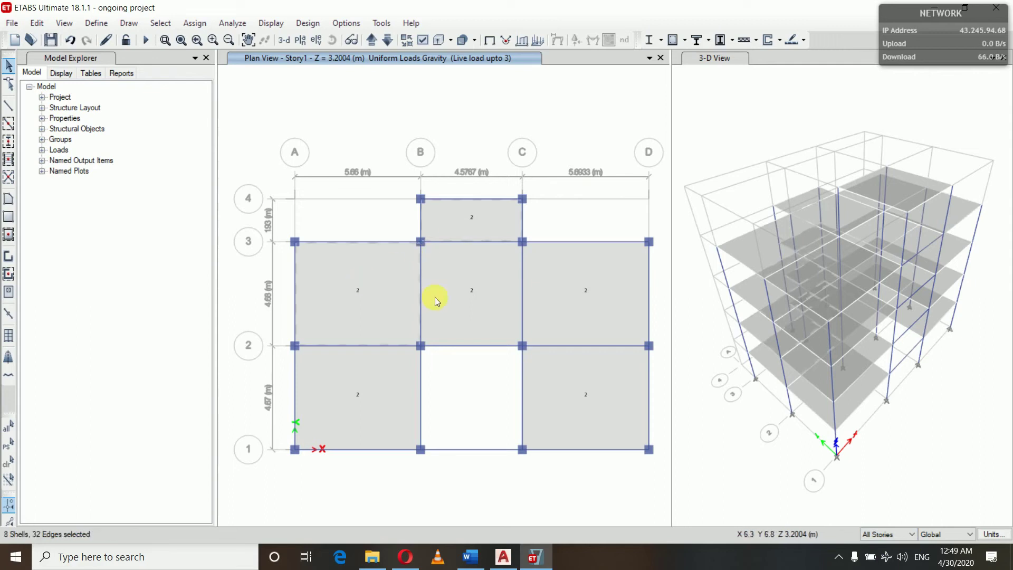
pyautogui.click(458, 288)
pyautogui.click(601, 285)
pyautogui.click(371, 386)
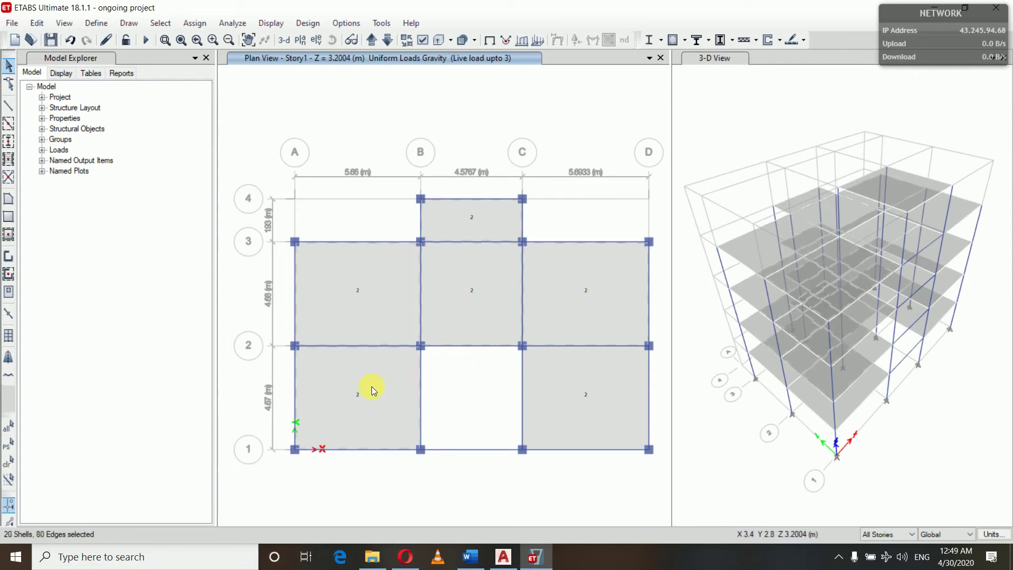
pyautogui.click(564, 387)
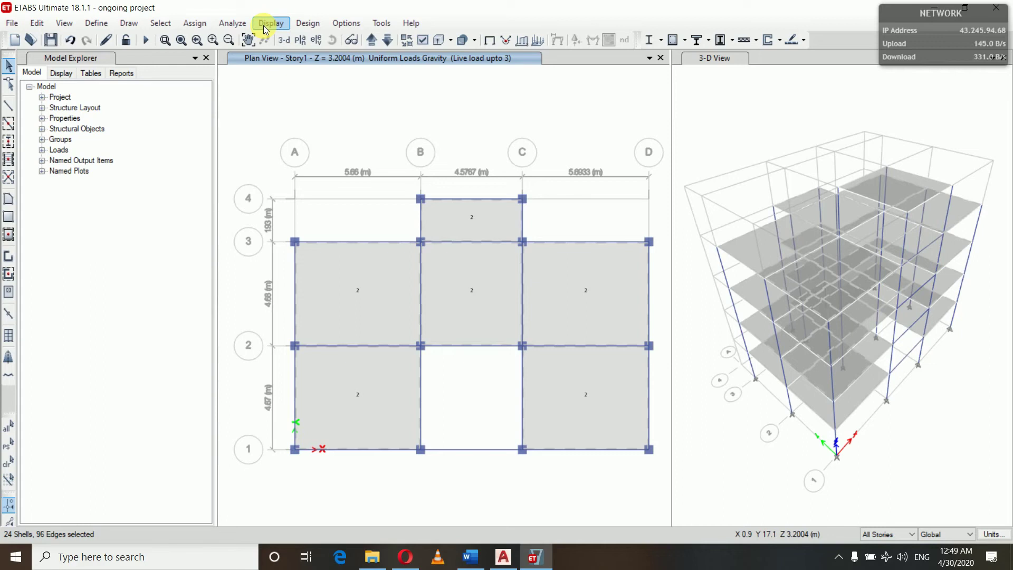
pyautogui.click(202, 22)
pyautogui.moveTo(268, 164)
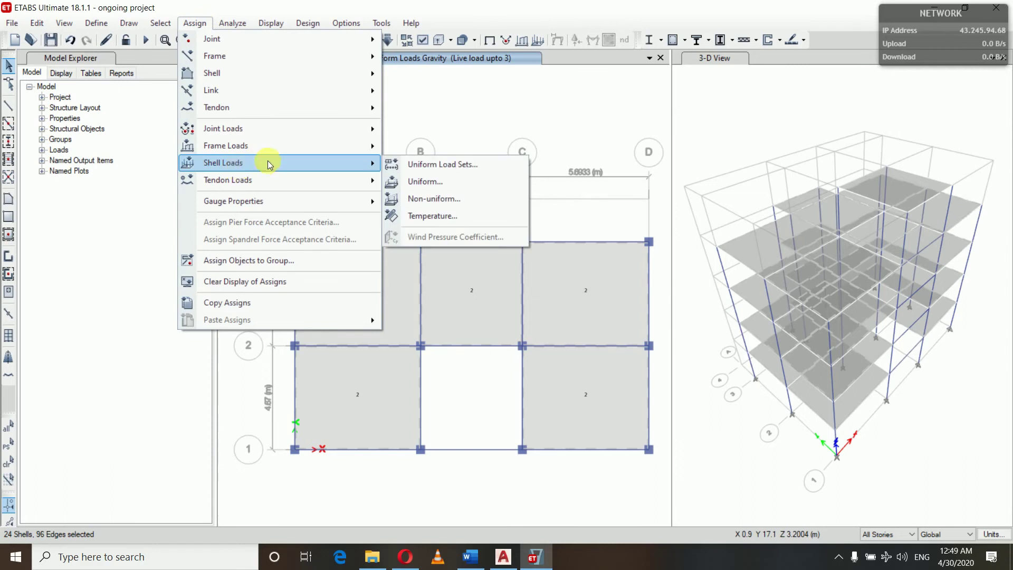
pyautogui.click(432, 182)
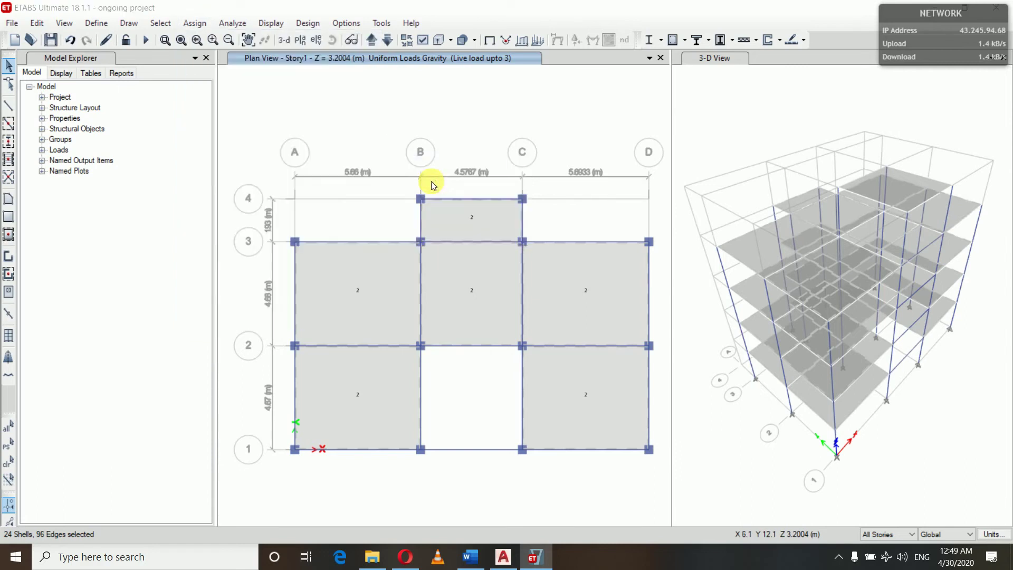
pyautogui.click(574, 239)
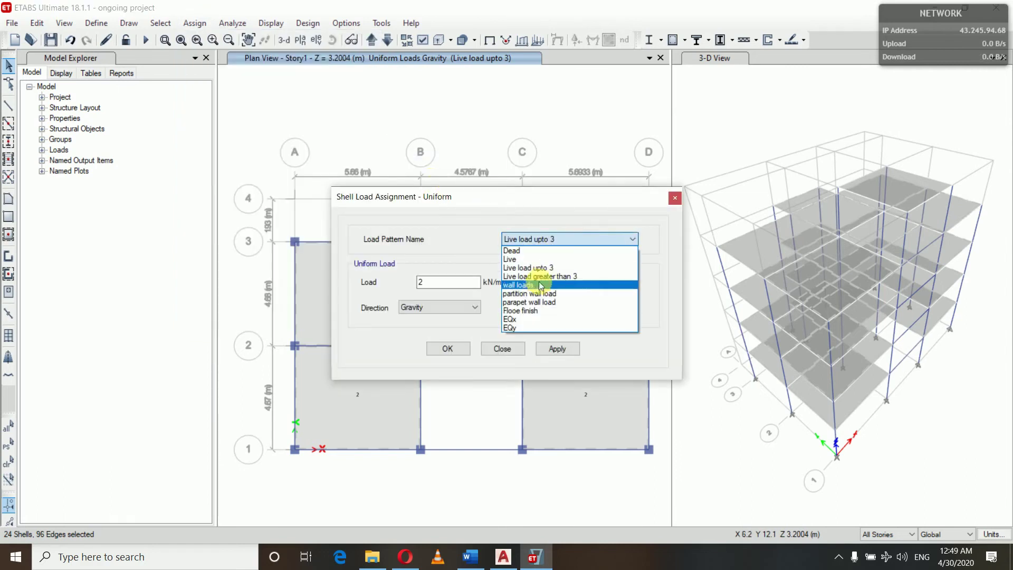
pyautogui.click(531, 312)
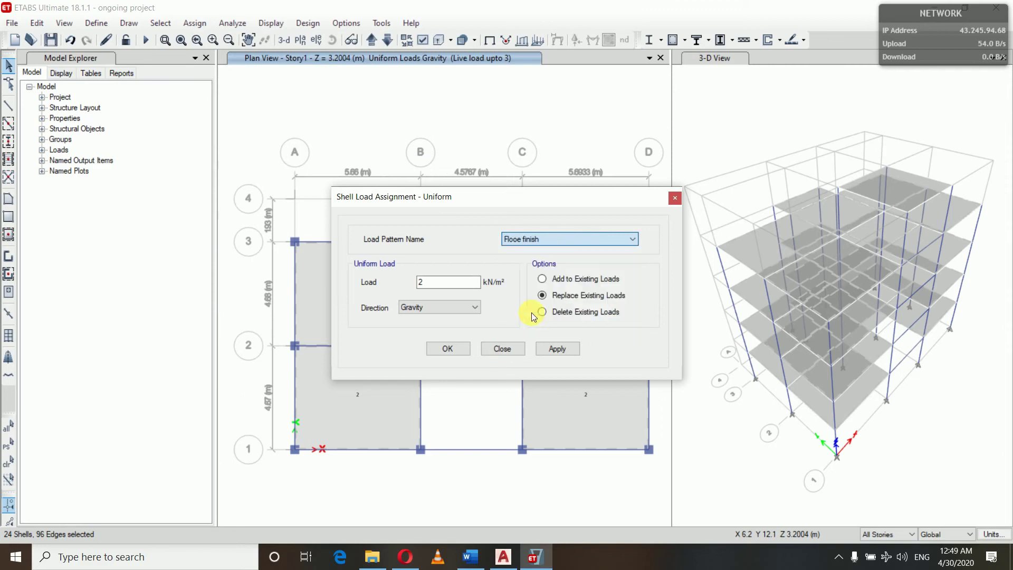
pyautogui.click(440, 284)
pyautogui.press('BackSpace')
pyautogui.write('1')
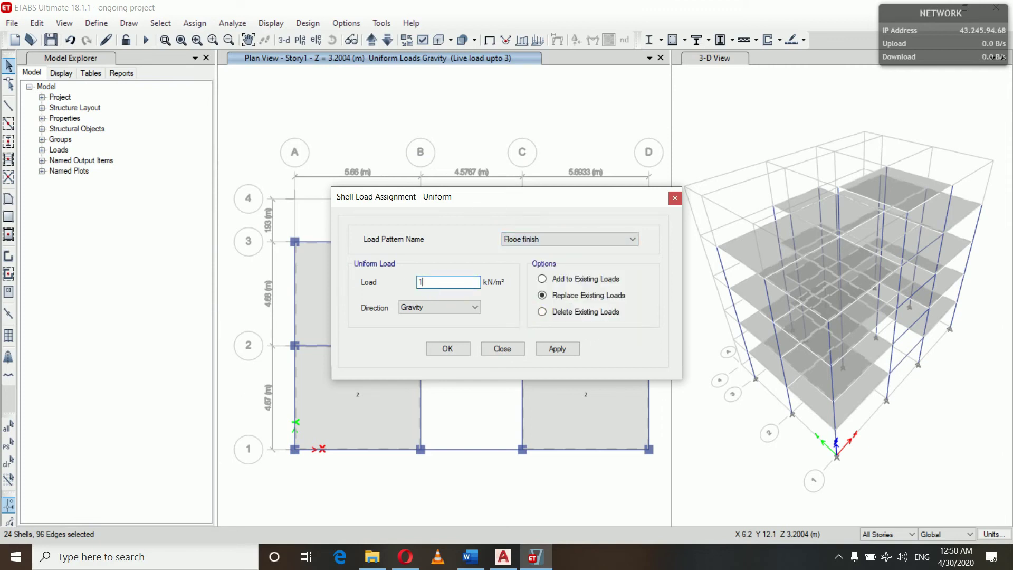
pyautogui.click(561, 349)
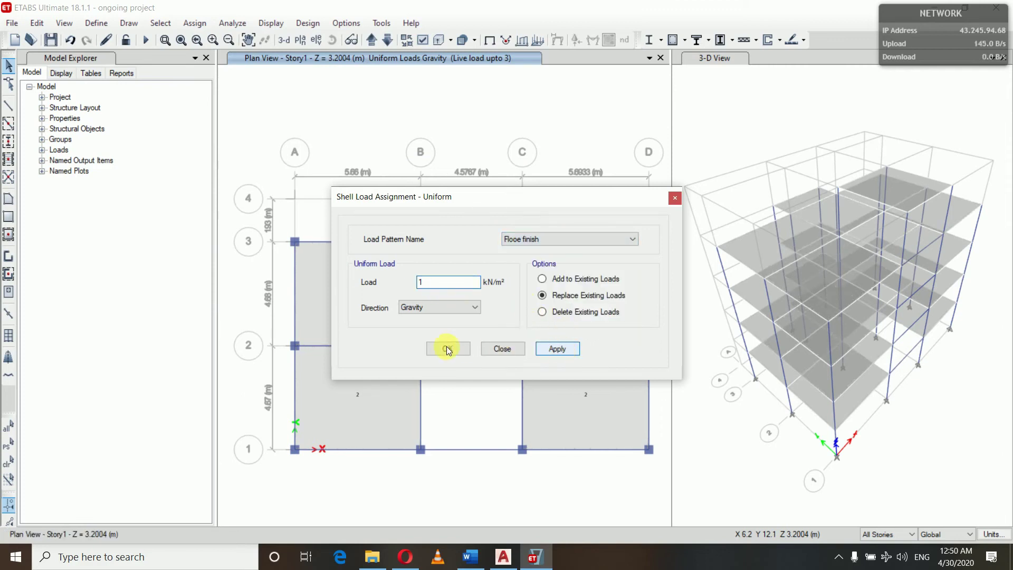
pyautogui.click(443, 349)
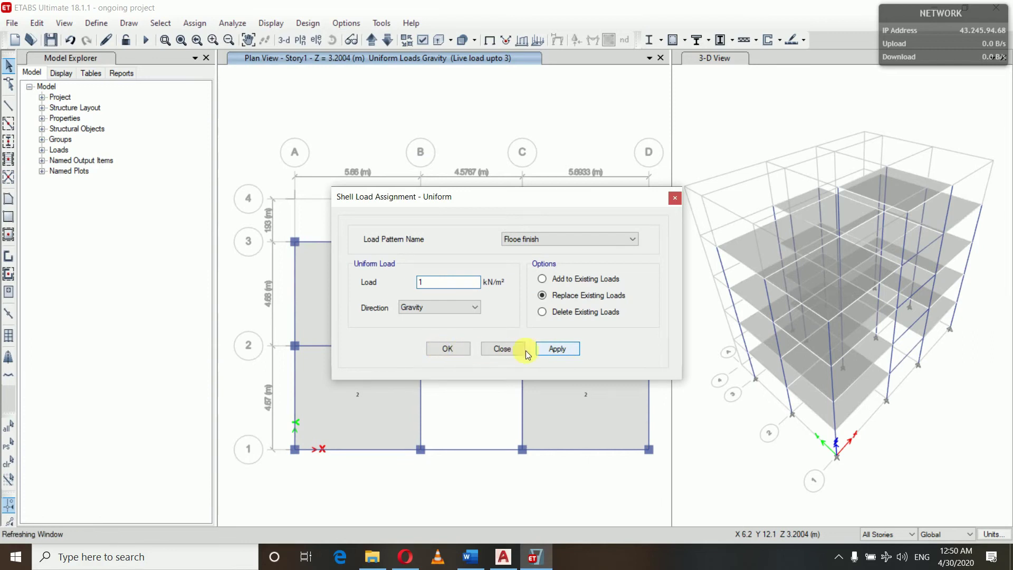
pyautogui.click(552, 349)
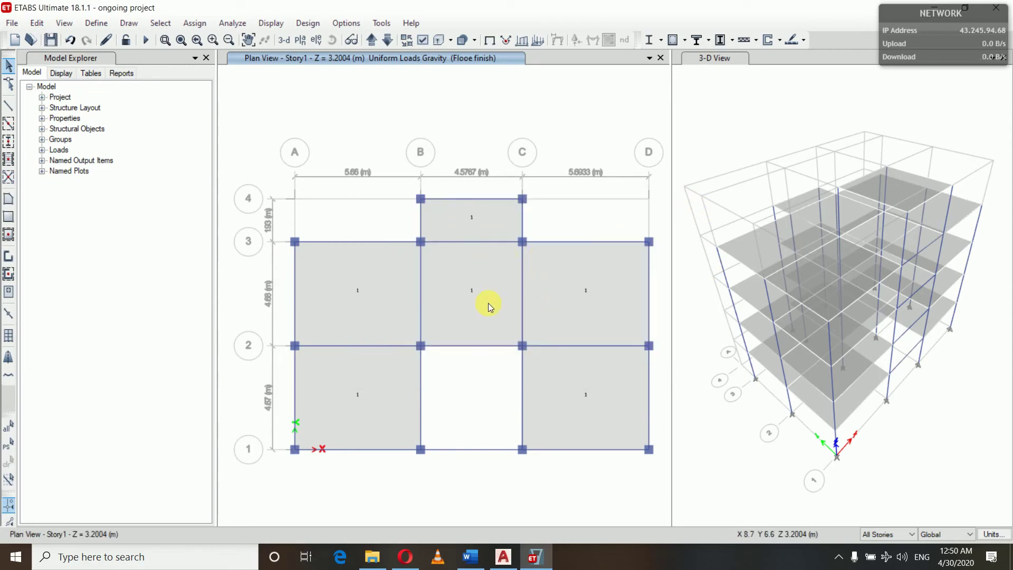
pyautogui.click(371, 40)
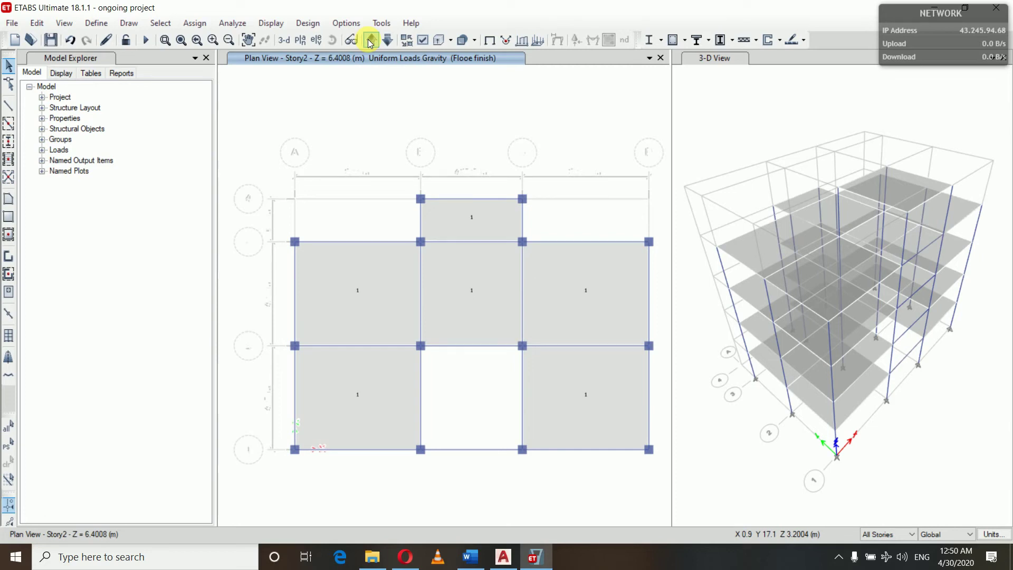
# - Switch to AutoCAD and examine the interior partition walls around the washrooms and bedrooms on the architectural floor plan
pyautogui.click(503, 557)
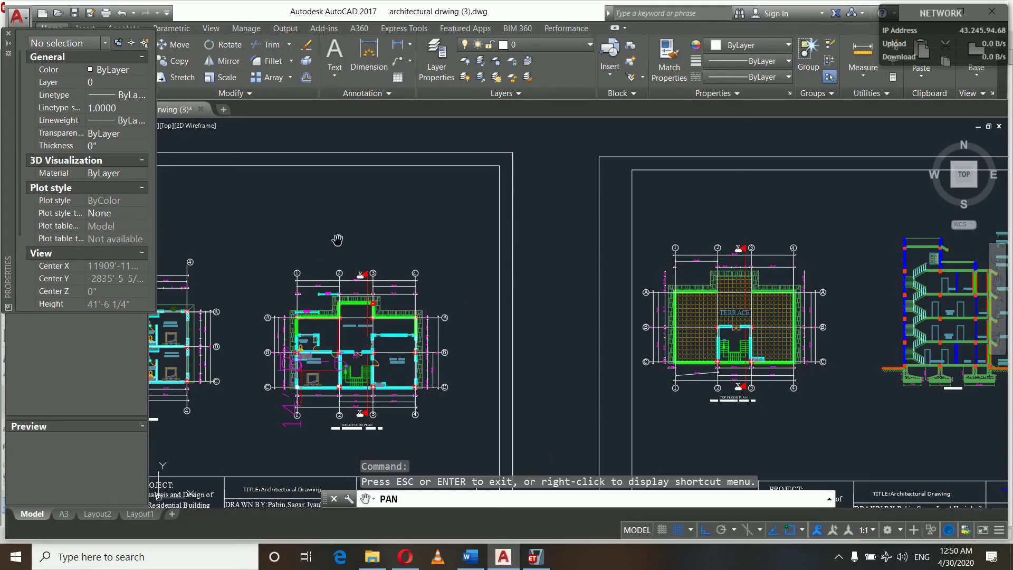
pyautogui.scroll(-2, 337, 240)
pyautogui.scroll(8, 337, 240)
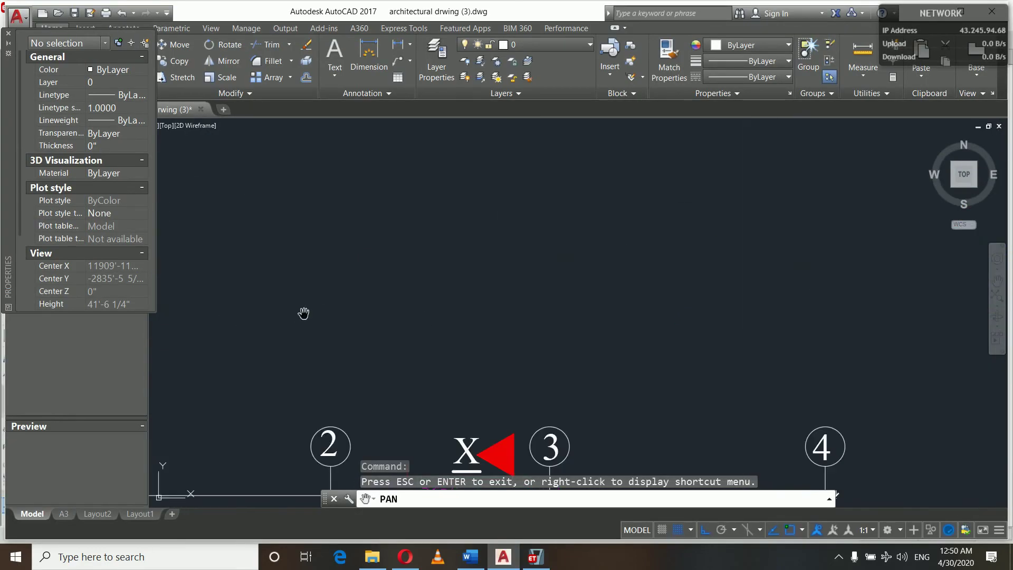
pyautogui.moveTo(304, 313); pyautogui.dragTo(622, 184)
pyautogui.moveTo(485, 421); pyautogui.dragTo(630, 258)
pyautogui.moveTo(345, 267)
pyautogui.mouseDown()
pyautogui.moveTo(391, 232)
pyautogui.moveTo(714, 295)
pyautogui.moveTo(780, 250)
pyautogui.mouseUp()
pyautogui.scroll(-3, 392, 232)
pyautogui.scroll(3, 722, 155)
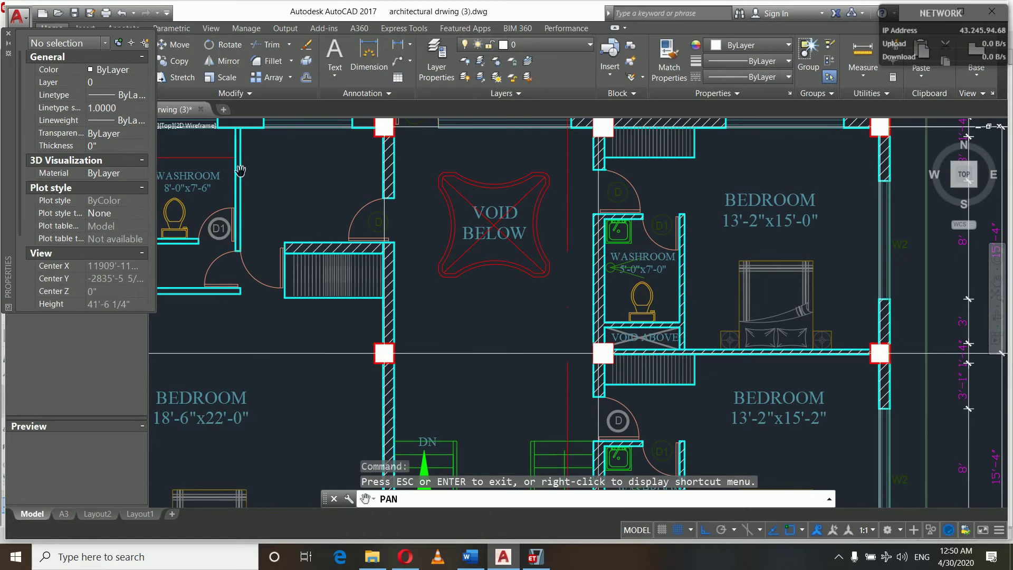
pyautogui.moveTo(255, 309); pyautogui.dragTo(393, 324)
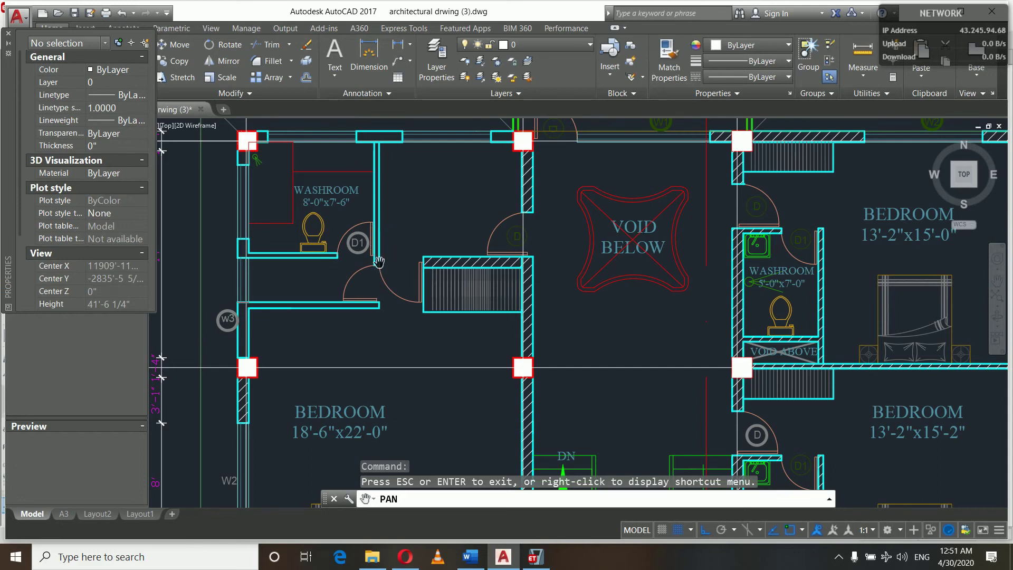
# - Switch to the Word notes and add a new last line beginning "Load due to partition wall"
pyautogui.click(471, 557)
pyautogui.scroll(-1, 630, 398)
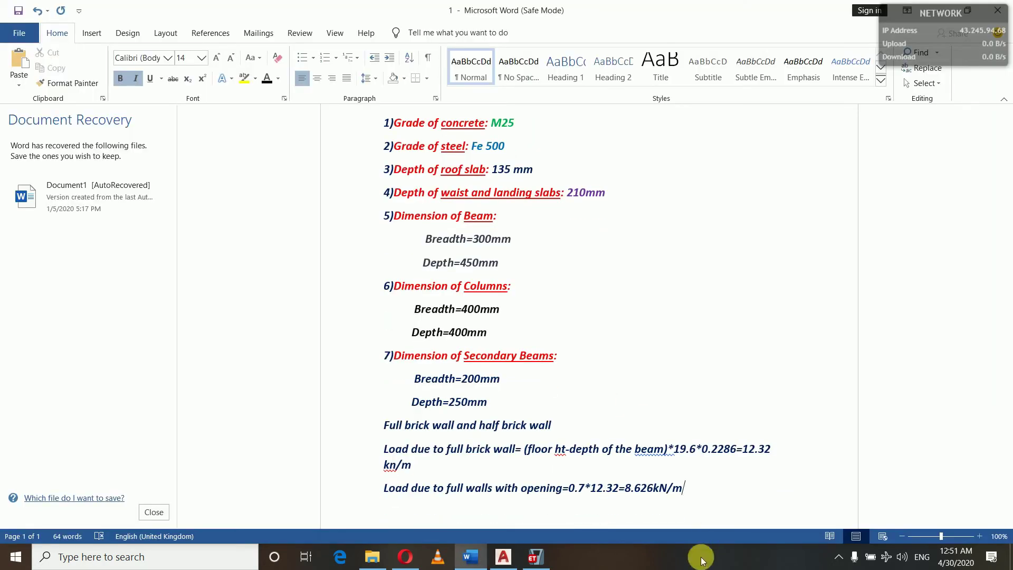
pyautogui.press('Return')
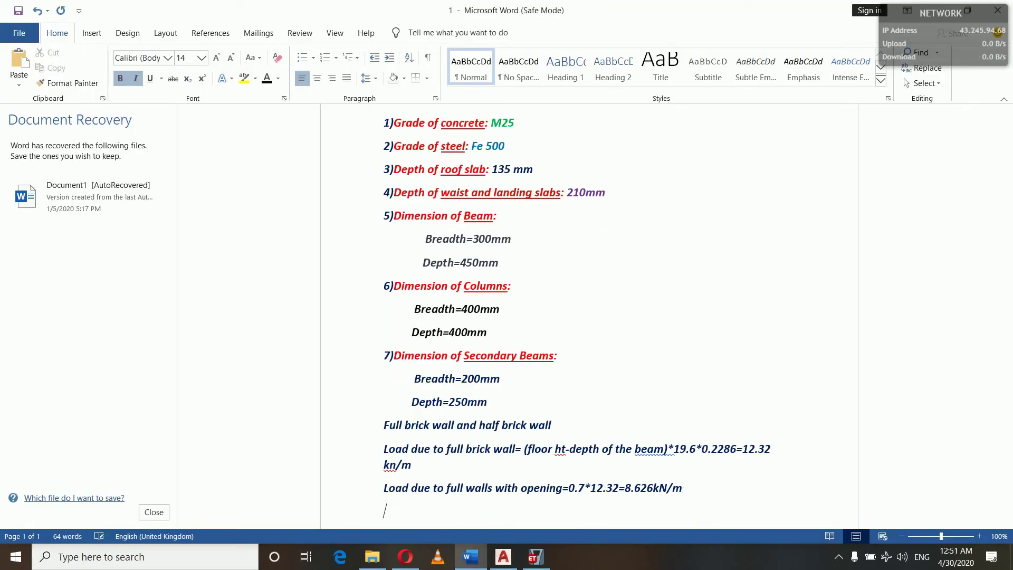
pyautogui.write('load due to part')
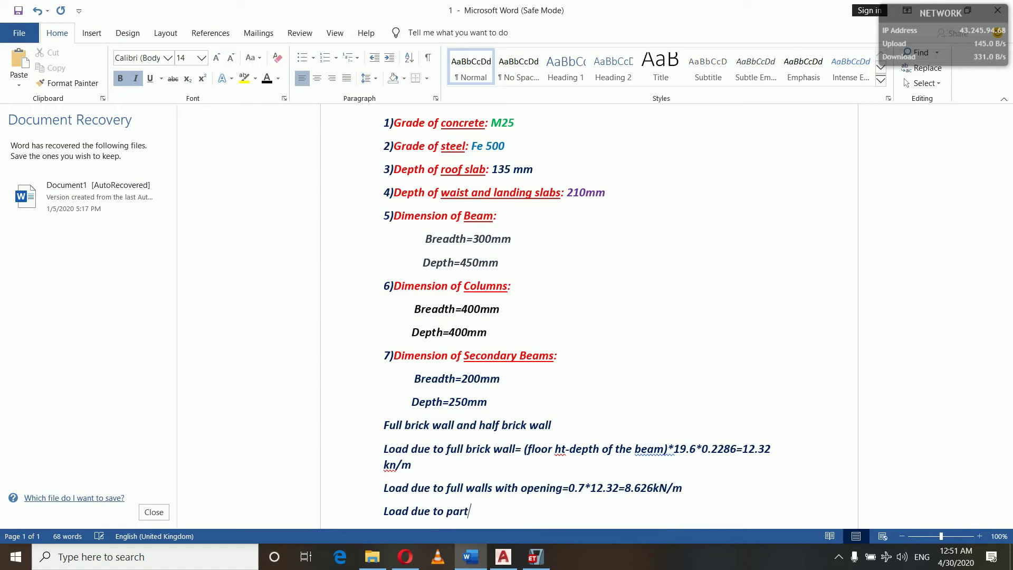
pyautogui.write('ion wall')
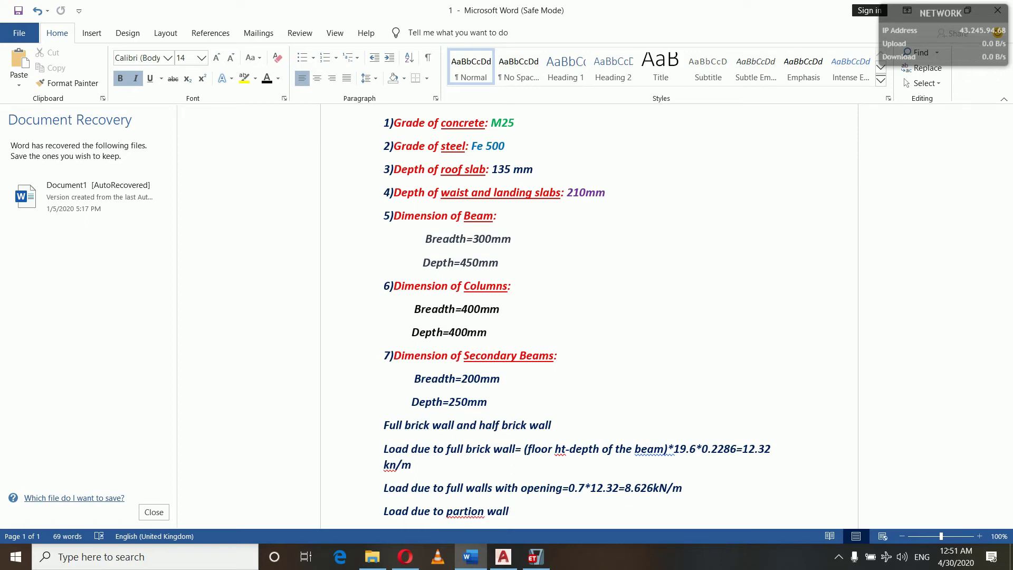
pyautogui.write('ti')
# - Continue the partition wall line with "=ht of wall*length of wall*thickness of wall*19.6"
pyautogui.write('heigh')
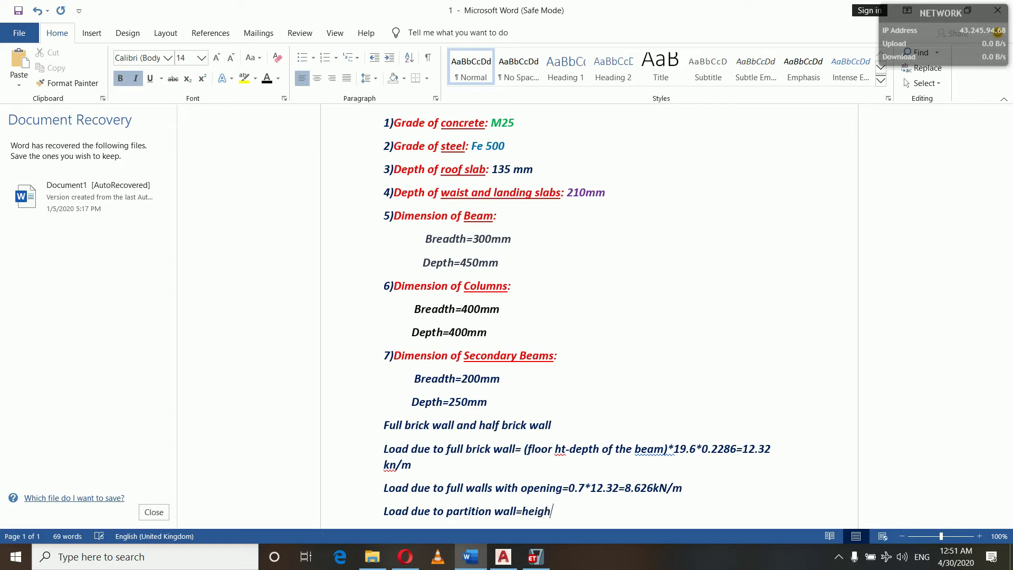
pyautogui.press('BackSpace')
pyautogui.press('BackSpace')
pyautogui.press('BackSpace')
pyautogui.press('BackSpace')
pyautogui.write('t of wall*leng')
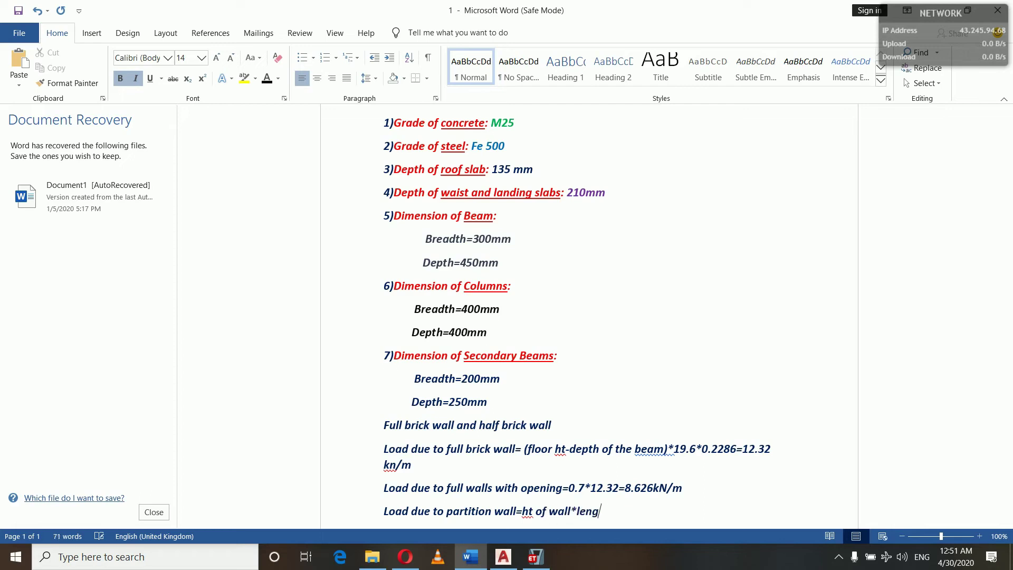
pyautogui.write('th of wall*thickness ')
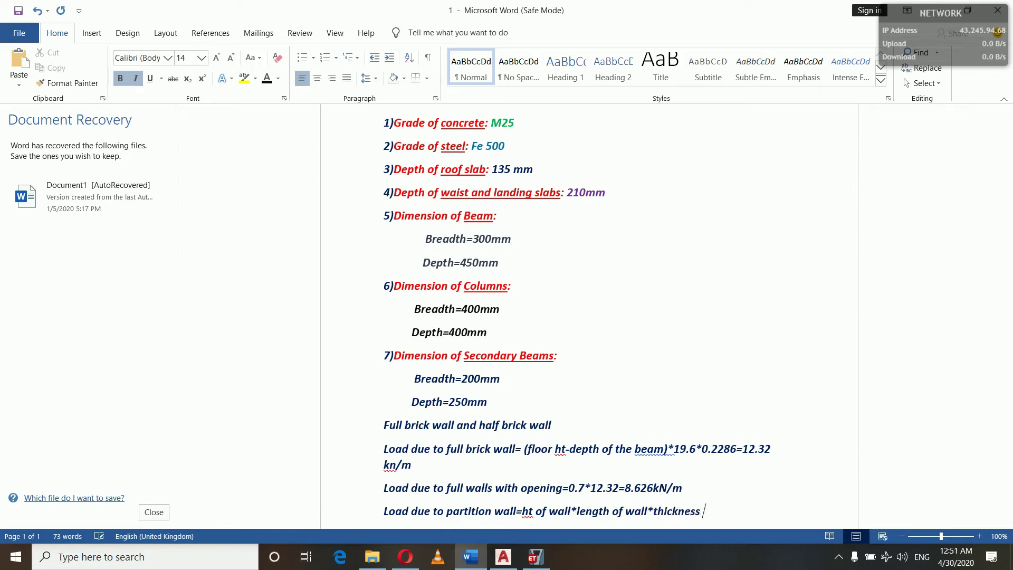
pyautogui.write('w')
pyautogui.press('BackSpace')
pyautogui.write('of wall')
pyautogui.write('*19.6')
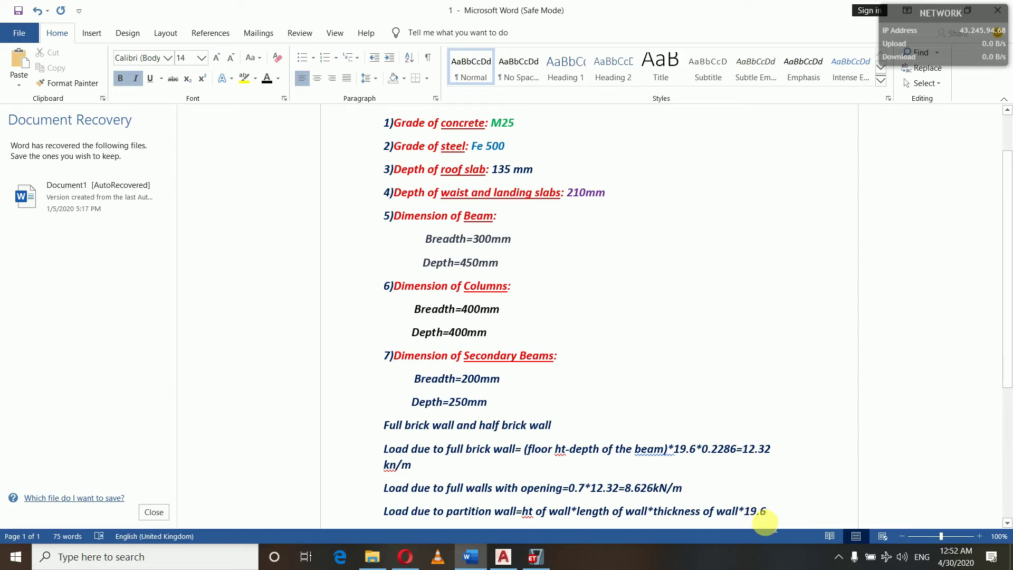
# - Complete the partition wall formula by appending "/area of the slab on which it is acting"
pyautogui.write('/')
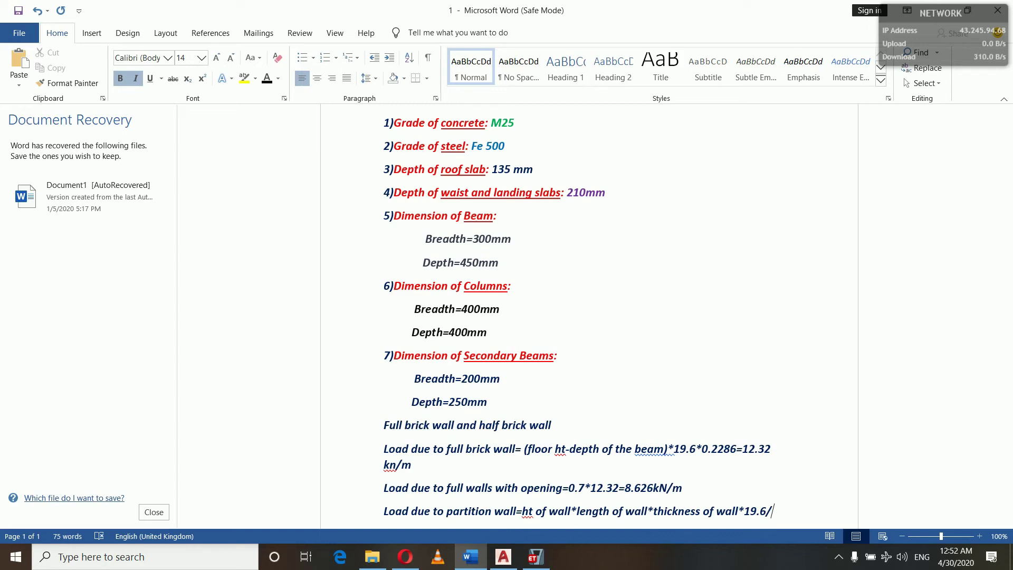
pyautogui.write('area of the')
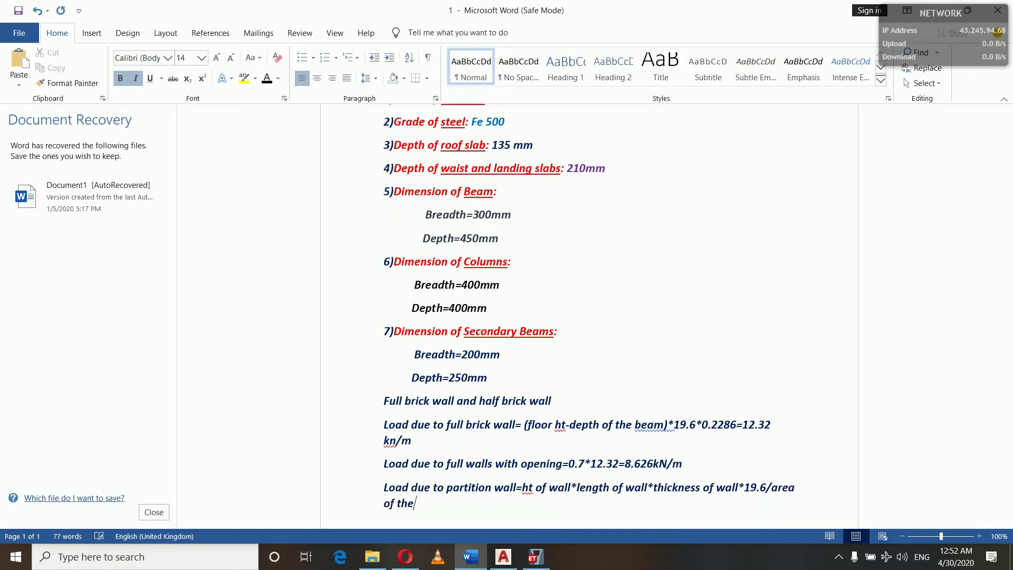
pyautogui.write(' slab on which')
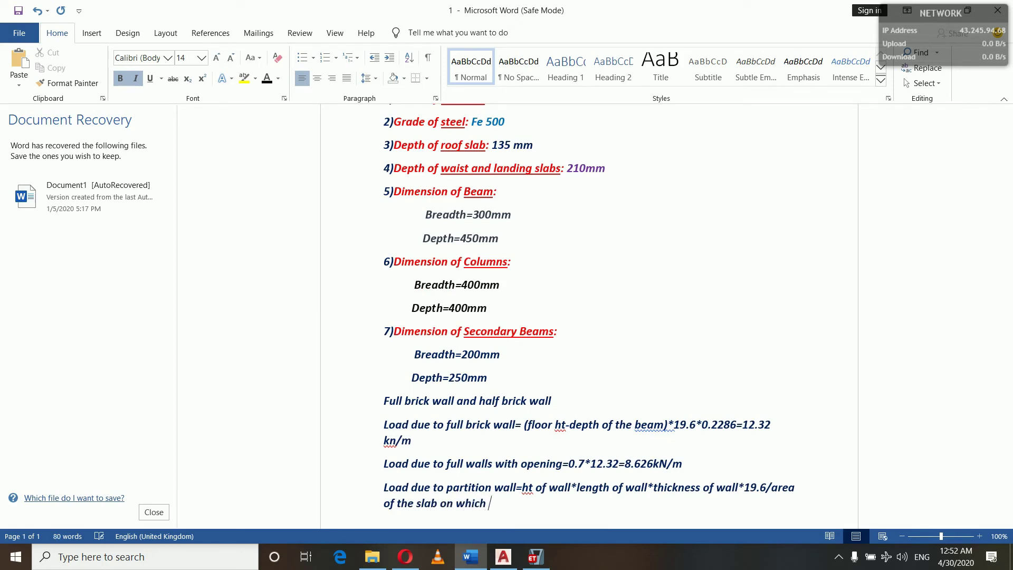
pyautogui.write(' it is actiong')
pyautogui.press('BackSpace')
pyautogui.press('BackSpace')
pyautogui.press('BackSpace')
pyautogui.write('ng')
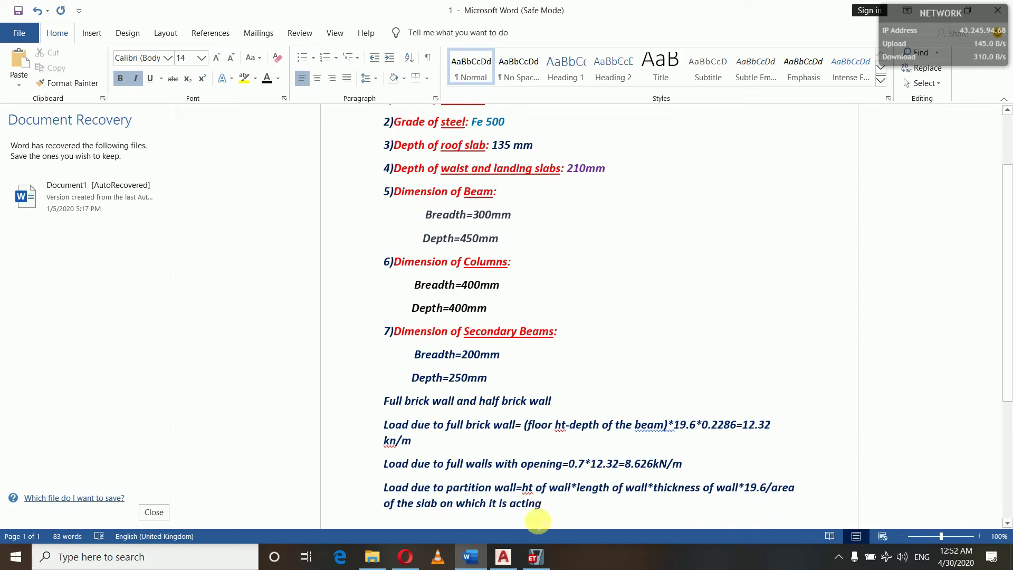
# - Review the partition walls on the AutoCAD floor plan, and switch to ETABS to display the Story1 plan
pyautogui.click(505, 558)
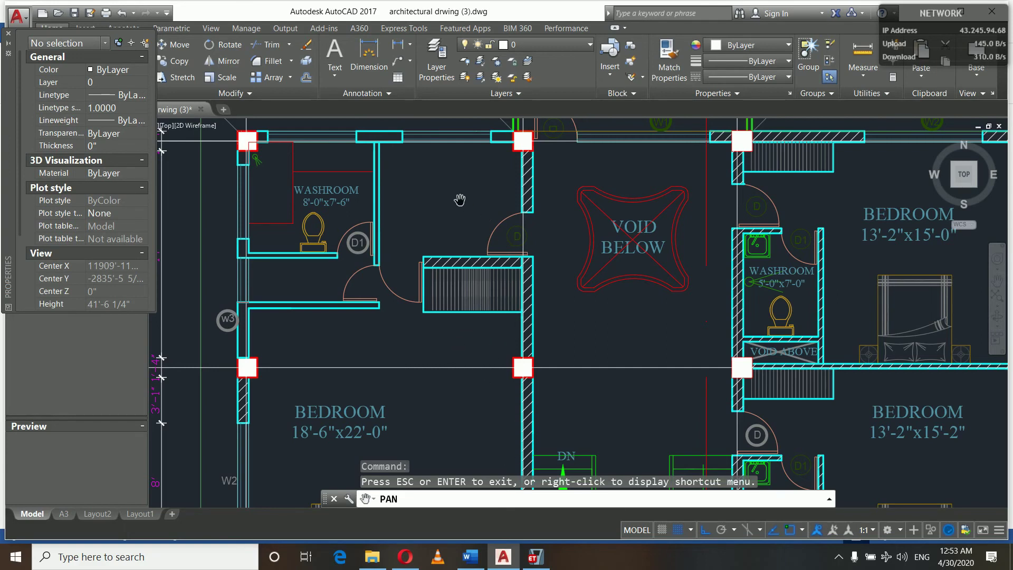
pyautogui.click(532, 560)
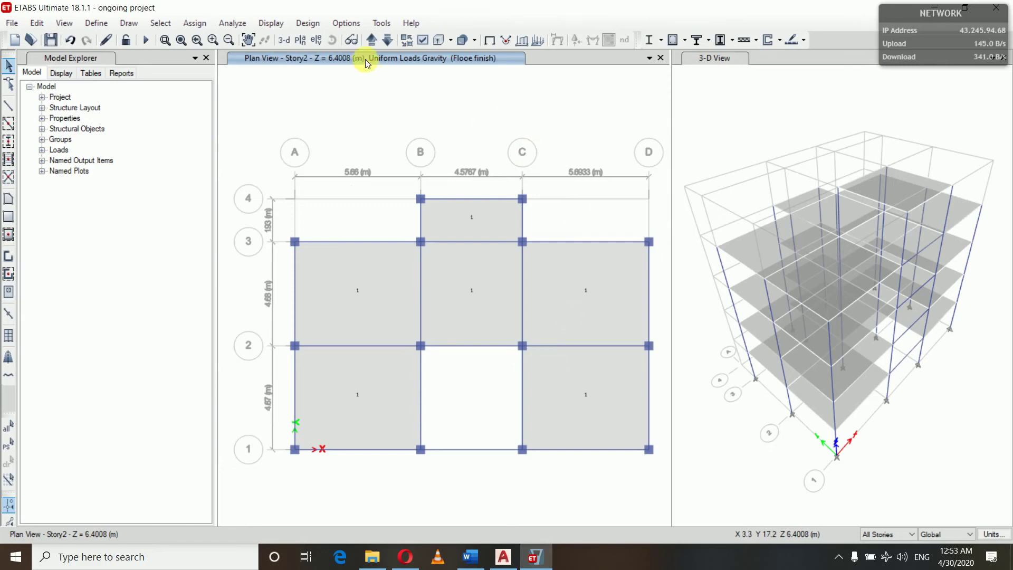
pyautogui.click(388, 41)
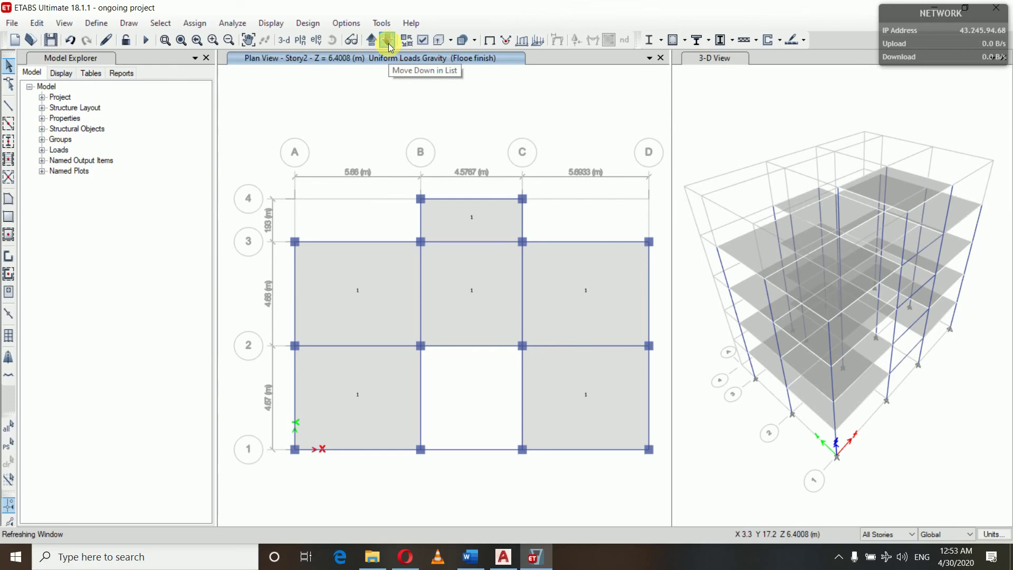
pyautogui.click(389, 44)
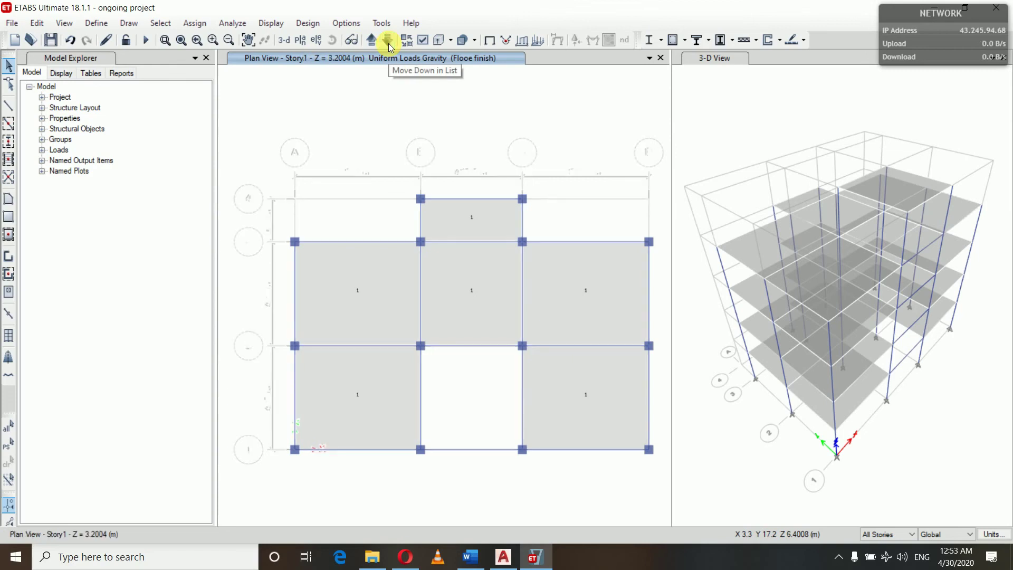
# - Assign a uniform shell load of 1.52 kN/m² under partition wall load to the slab panel between grids A–B and 2–3, with All Stories active
pyautogui.click(355, 284)
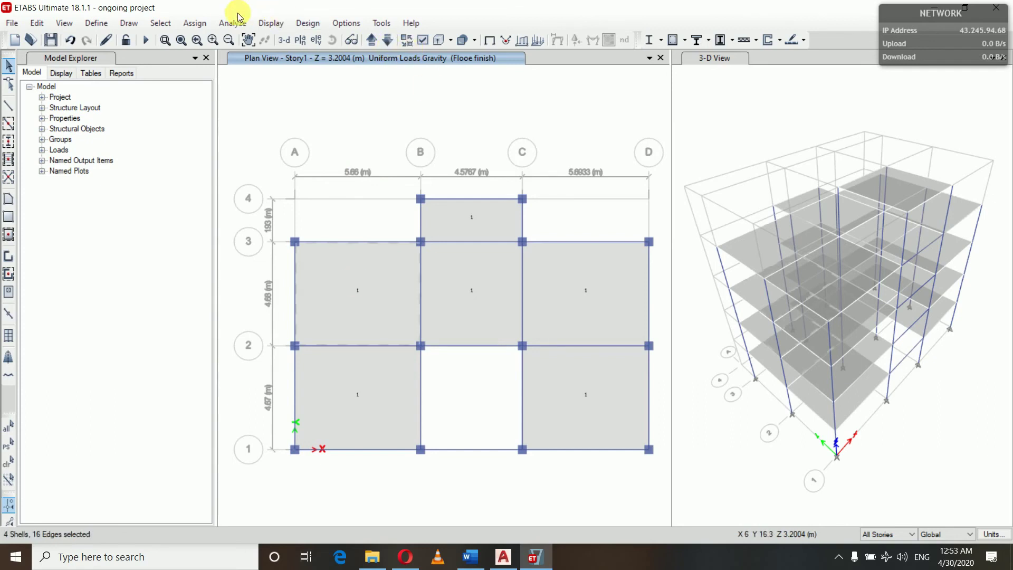
pyautogui.click(204, 25)
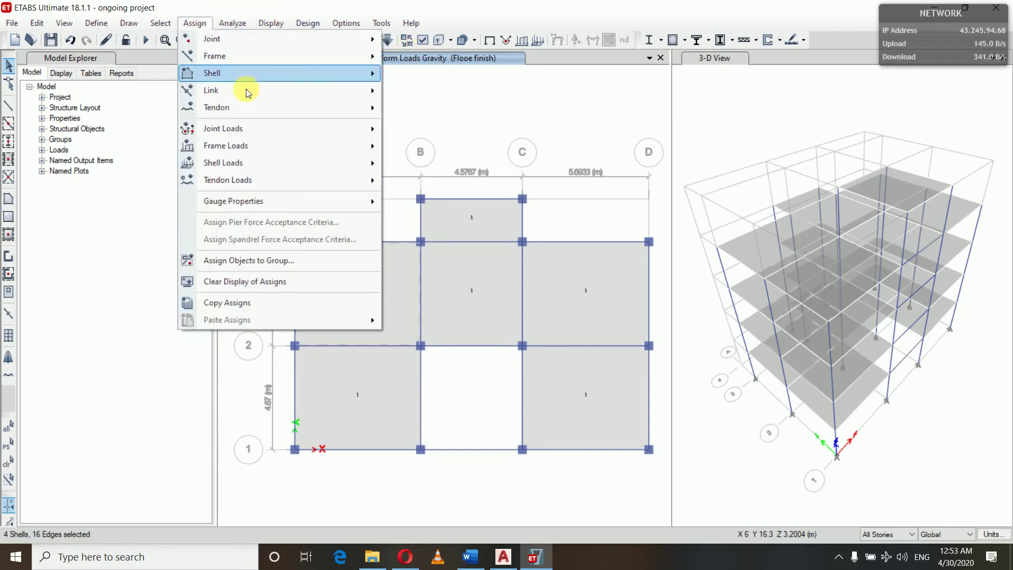
pyautogui.moveTo(289, 172)
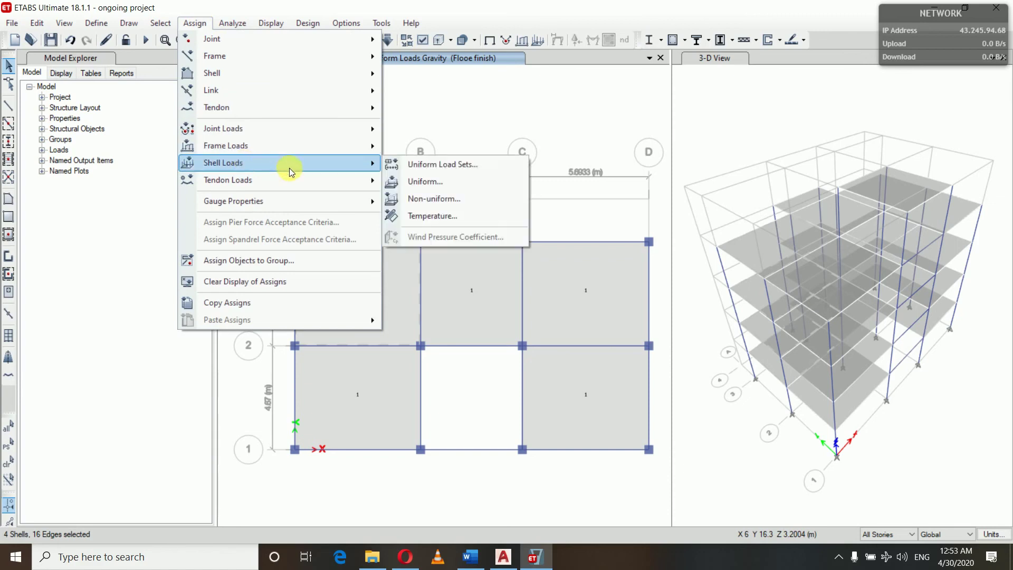
pyautogui.click(423, 182)
pyautogui.click(555, 235)
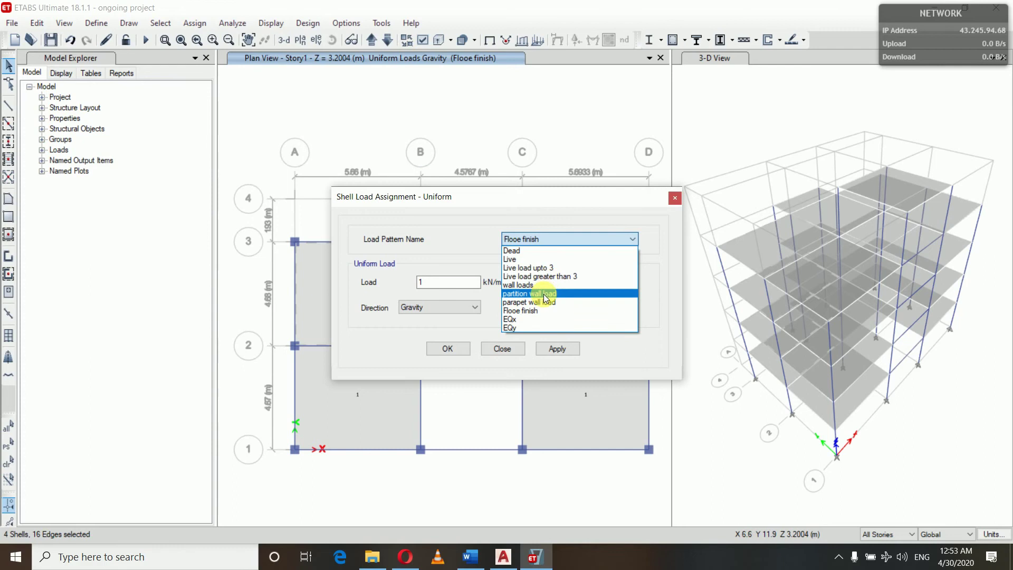
pyautogui.click(543, 293)
pyautogui.click(458, 286)
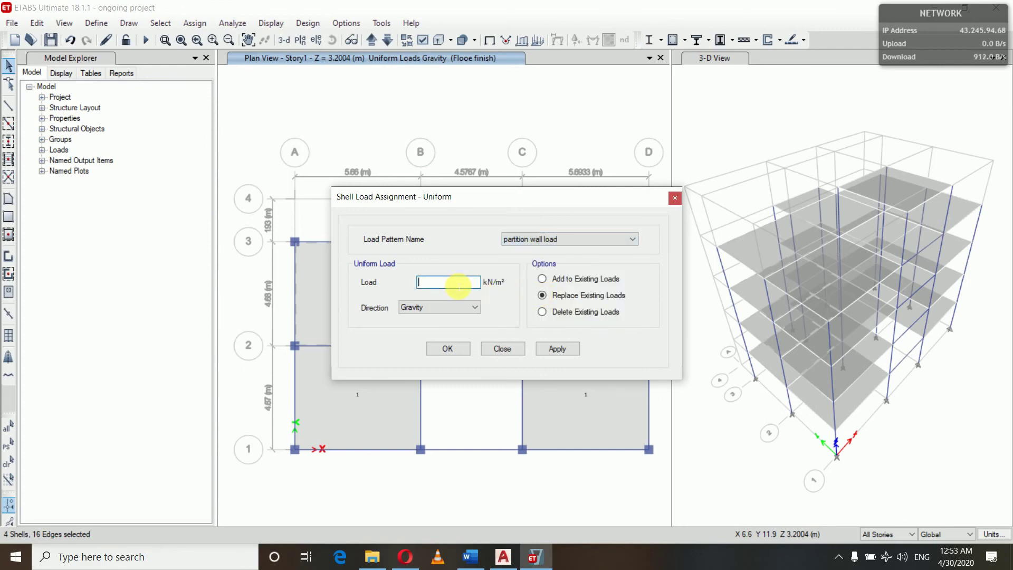
pyautogui.write('1.52')
pyautogui.click(546, 347)
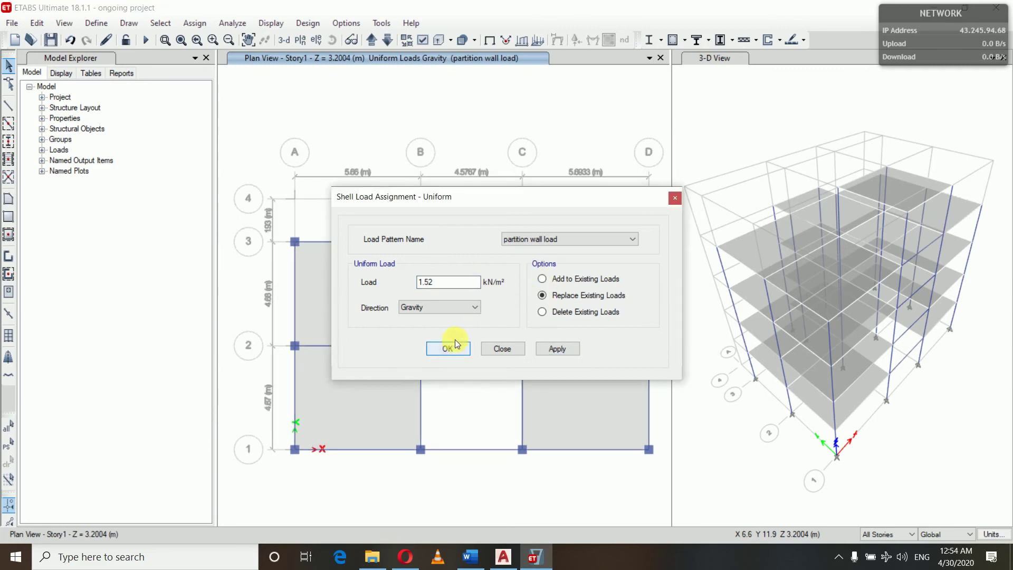
pyautogui.click(456, 343)
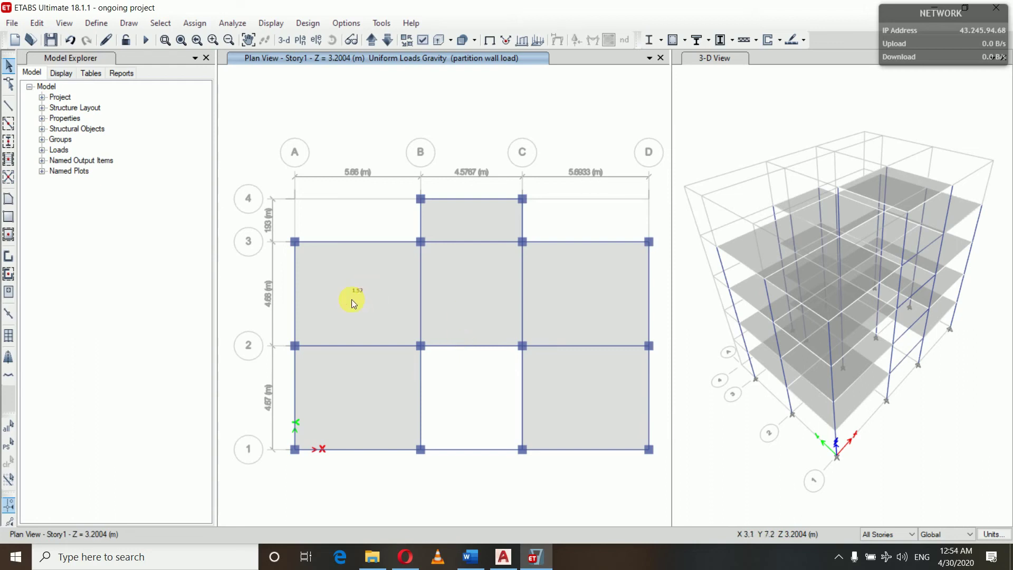
# - Assign a uniform shell load of 1.018 kN/m² under partition wall load to the slab panel between grids C–D and 2–3
pyautogui.click(570, 292)
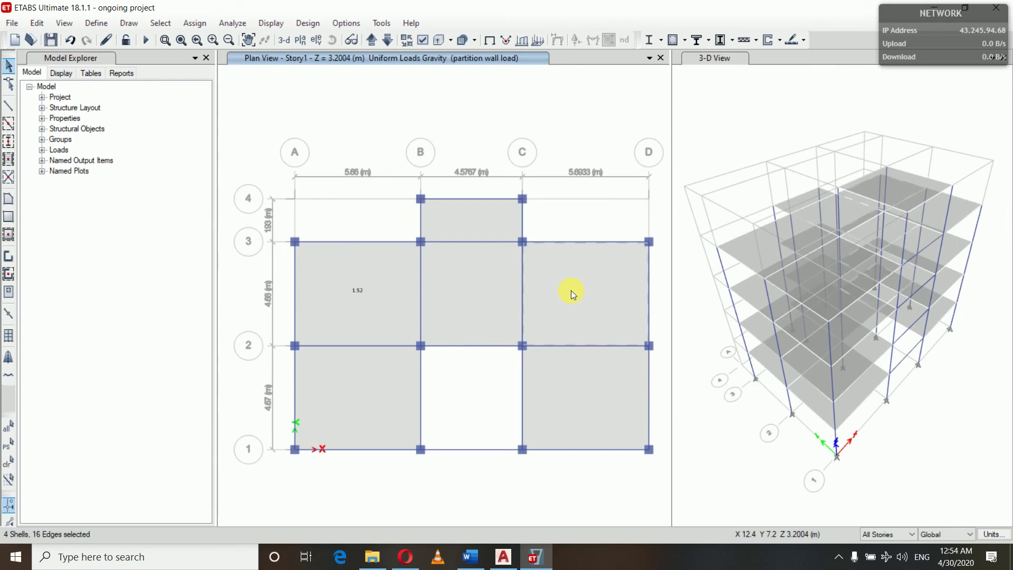
pyautogui.click(188, 22)
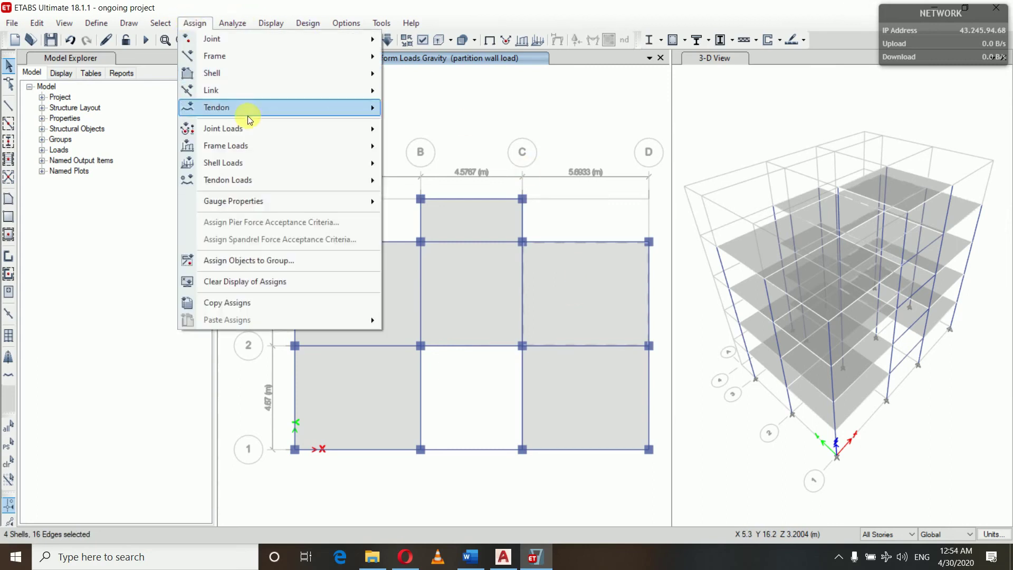
pyautogui.moveTo(348, 163)
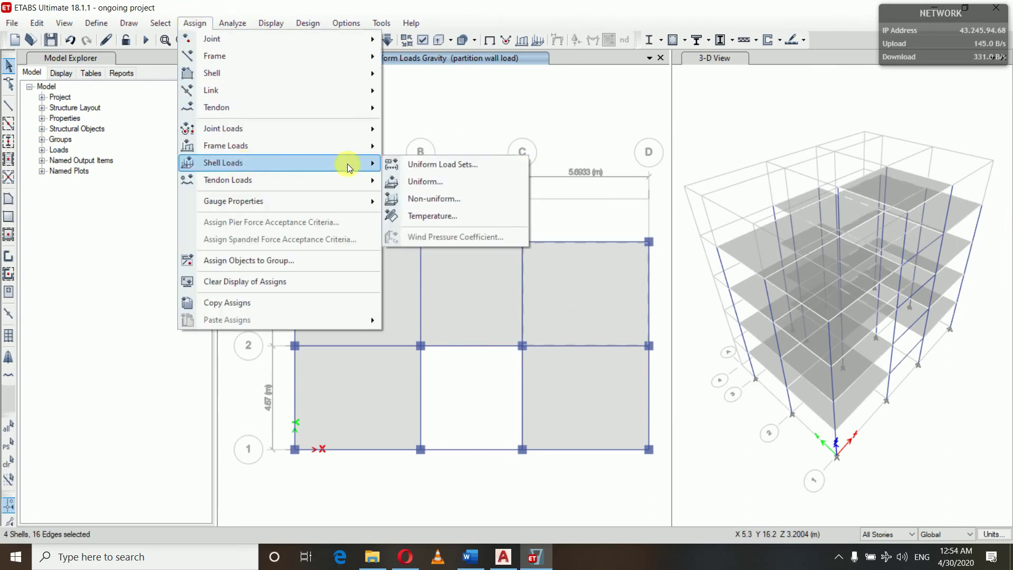
pyautogui.click(407, 182)
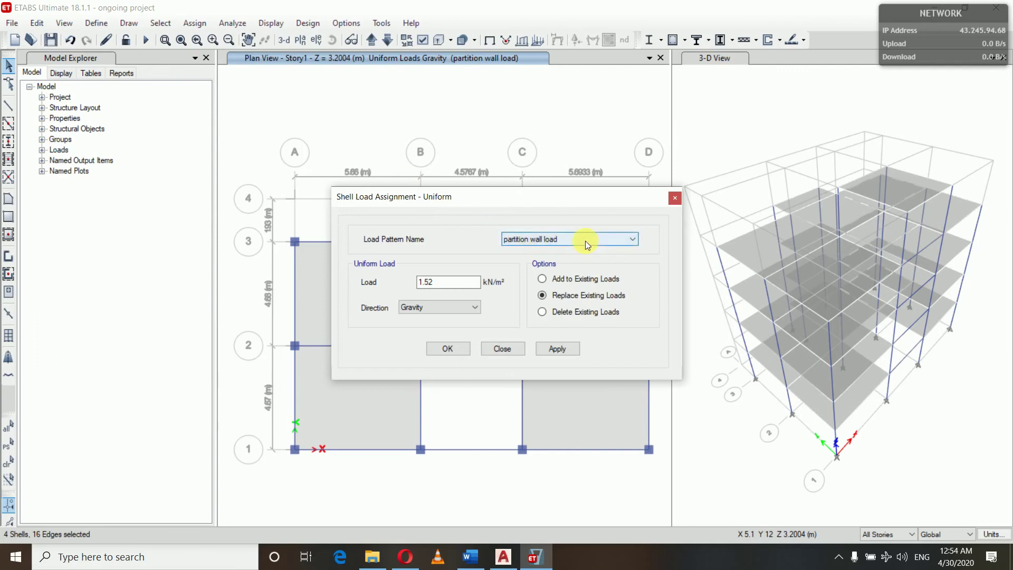
pyautogui.click(462, 283)
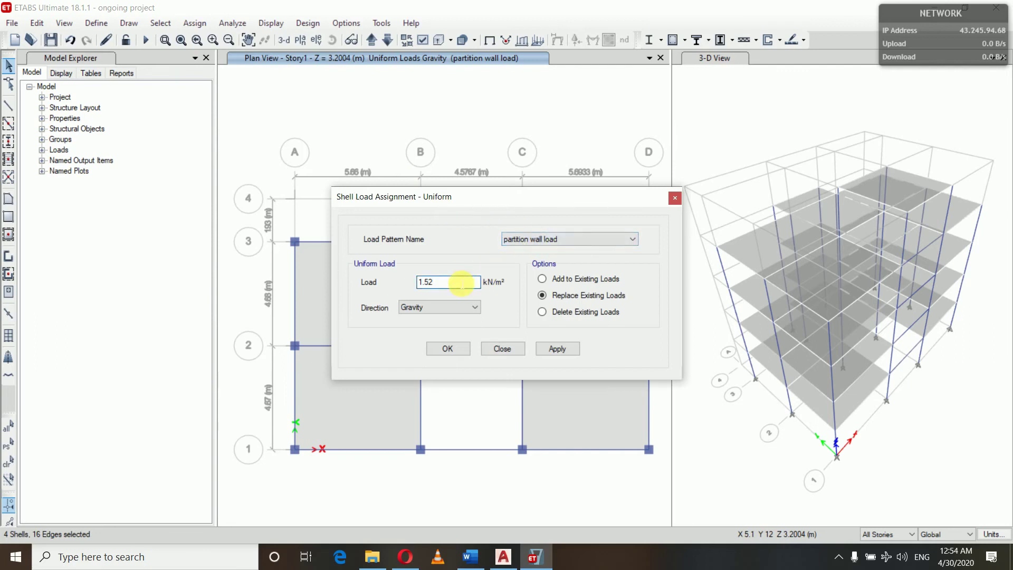
pyautogui.press('BackSpace')
pyautogui.press('BackSpace')
pyautogui.press('BackSpace')
pyautogui.press('BackSpace')
pyautogui.write('1.018')
pyautogui.click(543, 344)
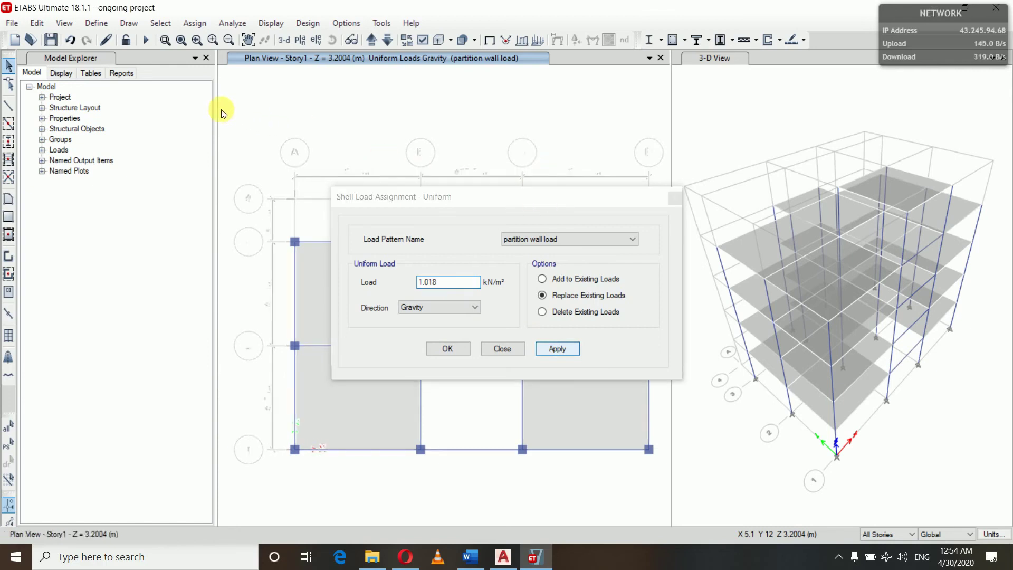
# - Assign a 0.8439 kN/m² partition wall load to the slab panel between grids C–D and 1–2, and check the Story2 and Story3 plans
pyautogui.moveTo(628, 198); pyautogui.dragTo(297, 75)
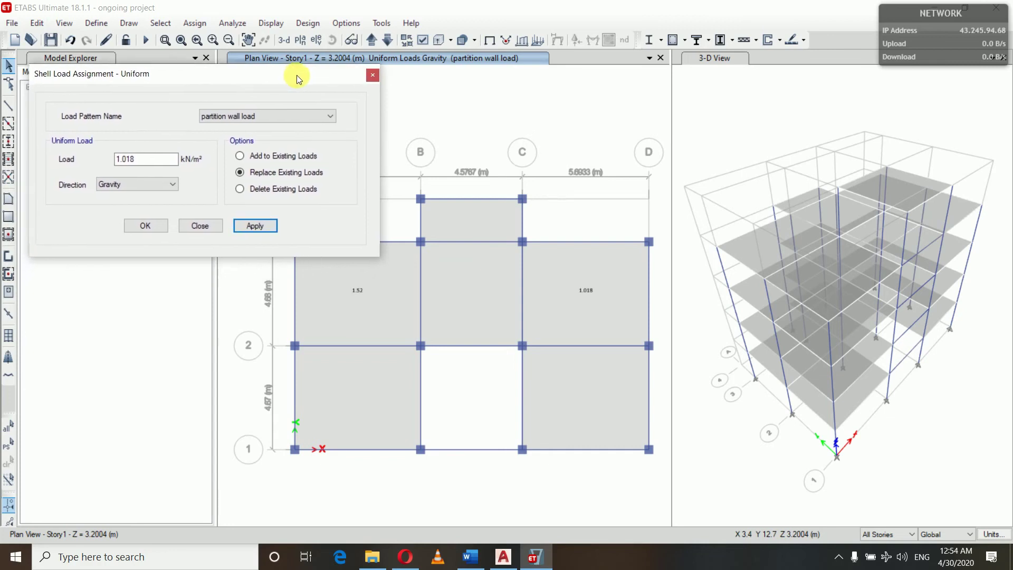
pyautogui.click(601, 391)
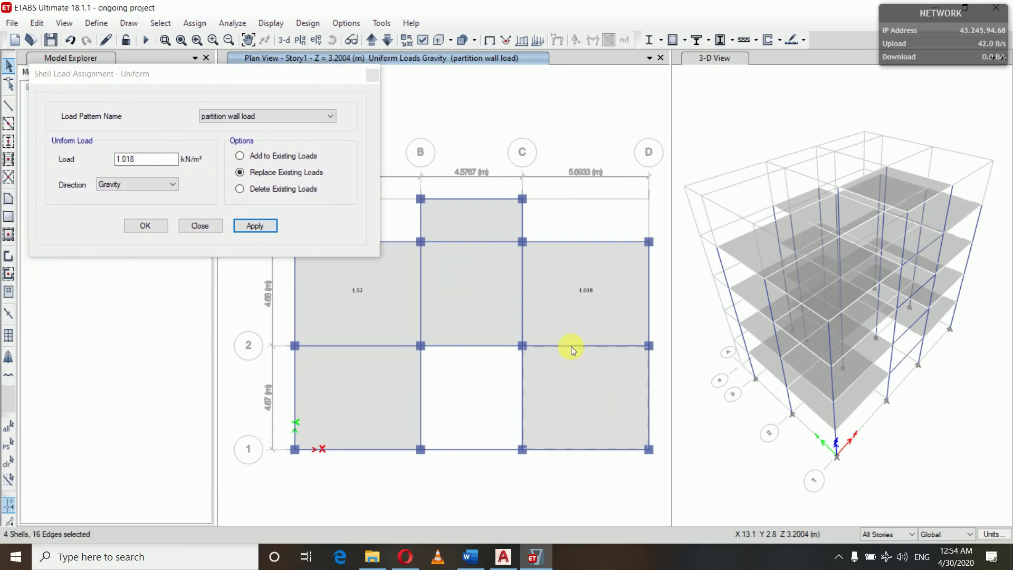
pyautogui.click(152, 162)
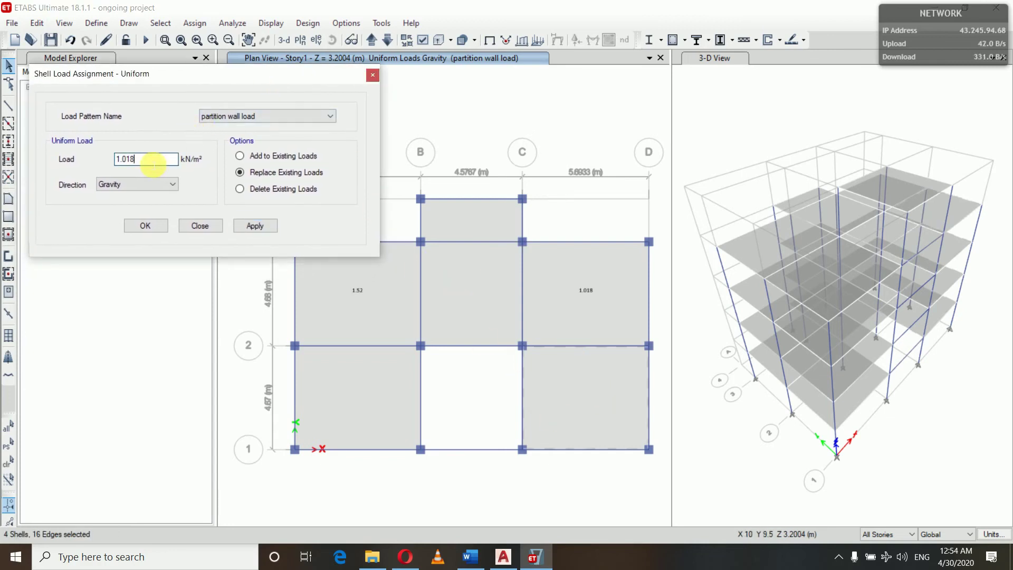
pyautogui.press('BackSpace')
pyautogui.press('BackSpace')
pyautogui.press('BackSpace')
pyautogui.press('BackSpace')
pyautogui.press('BackSpace')
pyautogui.write('0.84')
pyautogui.write('36')
pyautogui.press('BackSpace')
pyautogui.write('9')
pyautogui.click(242, 227)
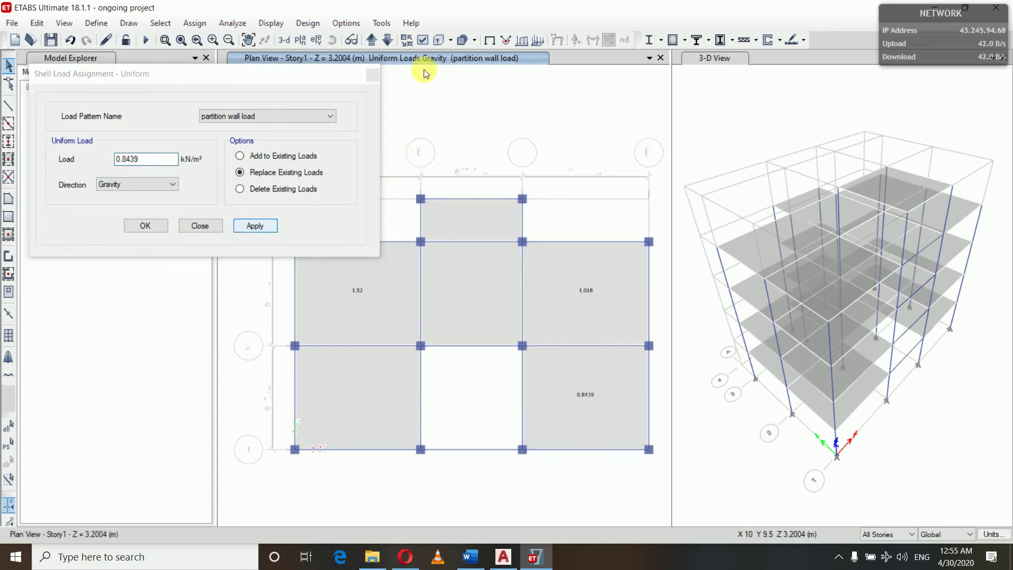
pyautogui.click(376, 40)
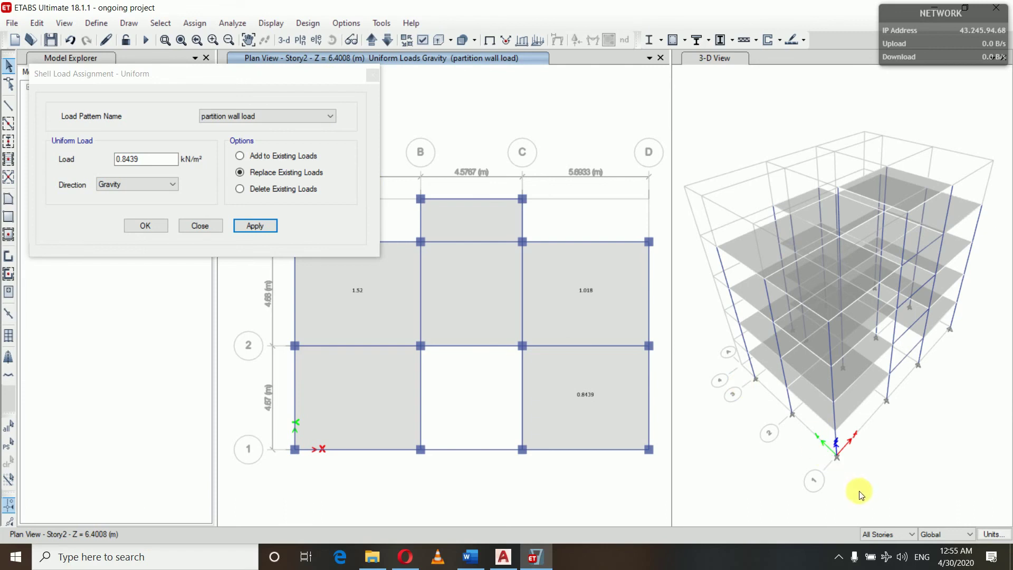
pyautogui.click(372, 37)
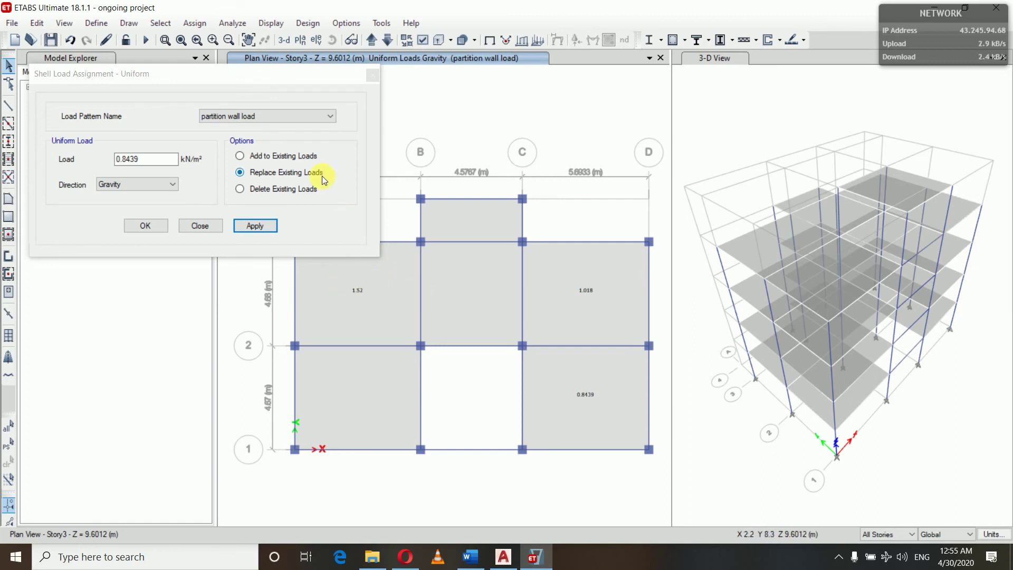
# - Finish the shell load assignment, and assign fixed restraints in all translations and rotations to every Base-level joint with One Story active
pyautogui.click(155, 223)
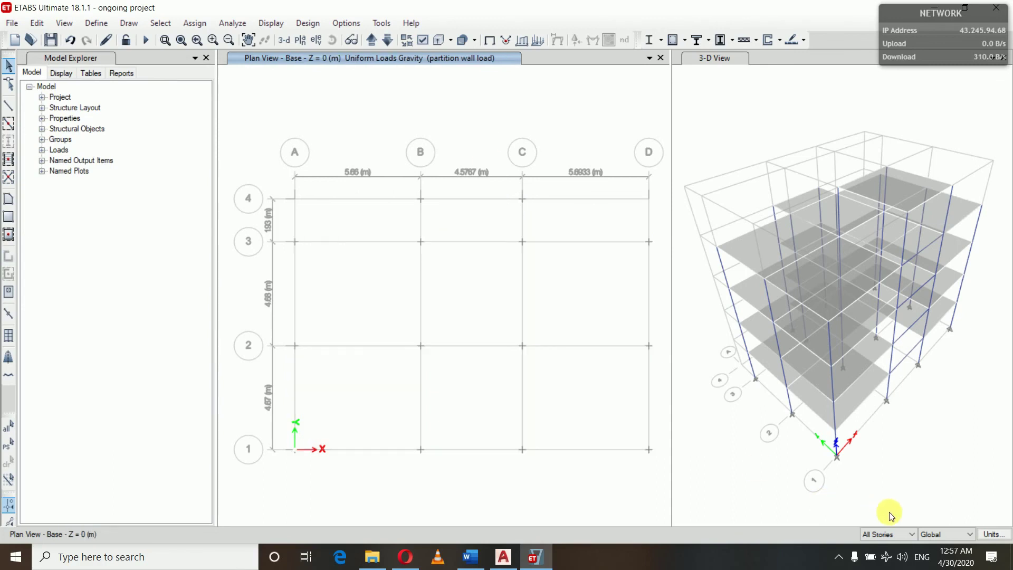
pyautogui.click(888, 534)
pyautogui.click(887, 548)
pyautogui.moveTo(285, 188); pyautogui.dragTo(666, 464)
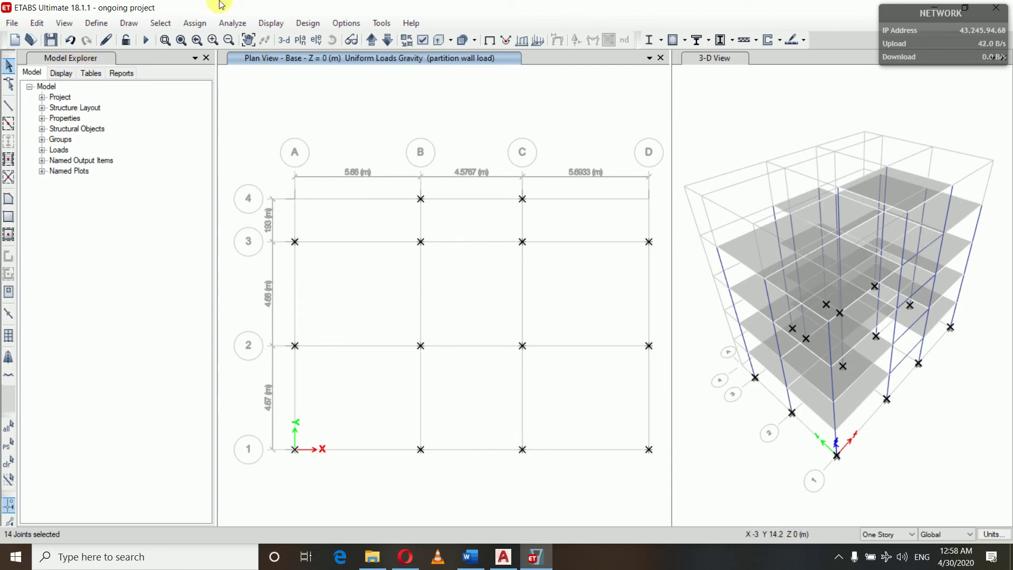
pyautogui.click(195, 23)
pyautogui.moveTo(217, 40)
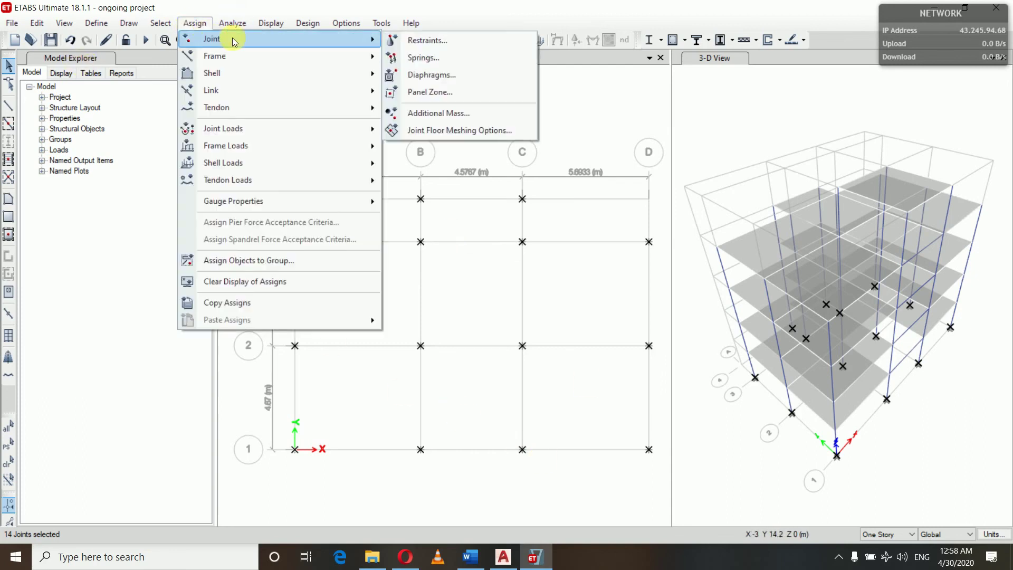
pyautogui.click(428, 39)
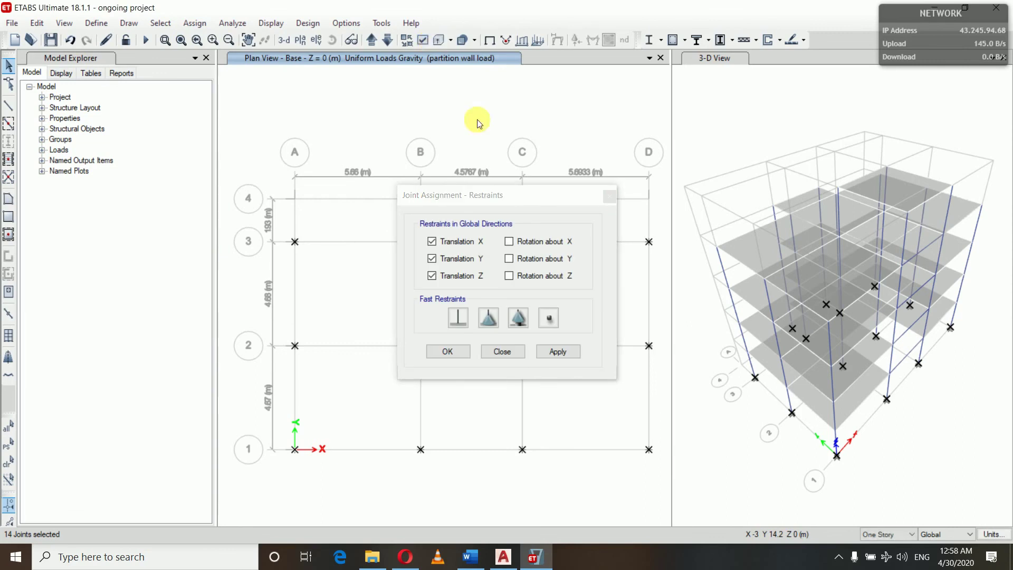
pyautogui.click(459, 319)
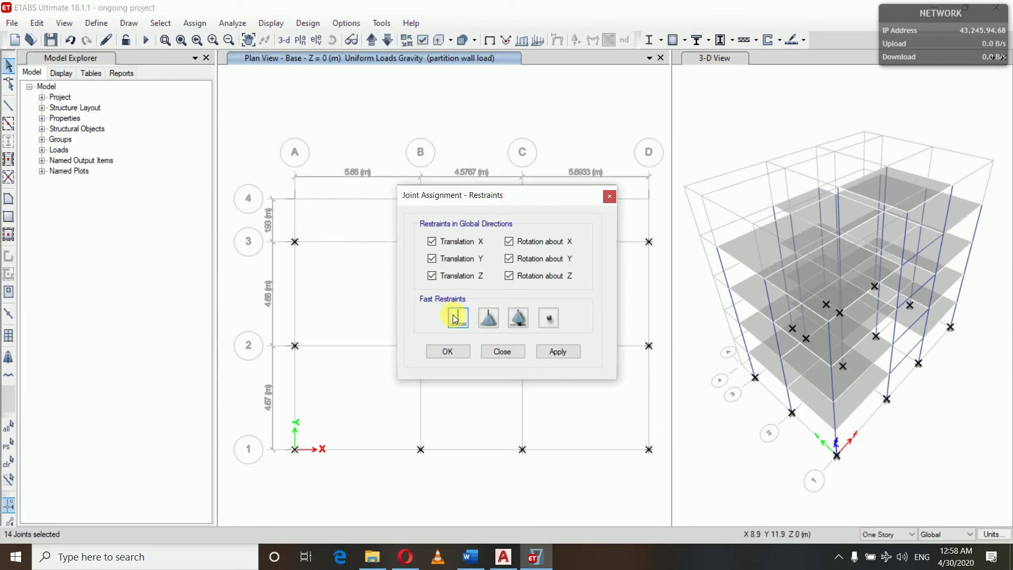
pyautogui.click(563, 352)
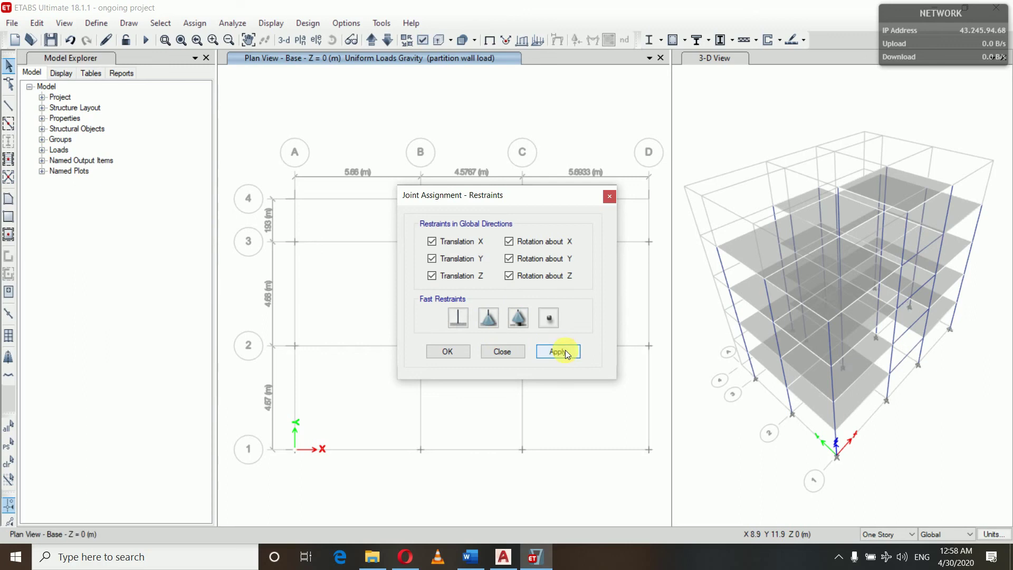
pyautogui.click(455, 351)
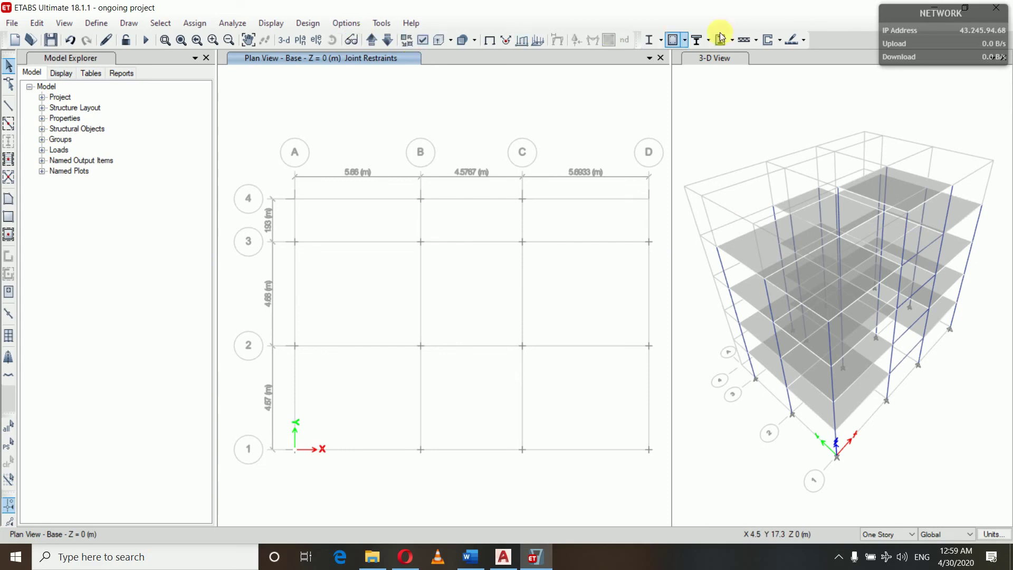
# - Display the 3-D model with extruded beams and columns, close the Base plan view, and inspect the building from several angles
pyautogui.click(738, 59)
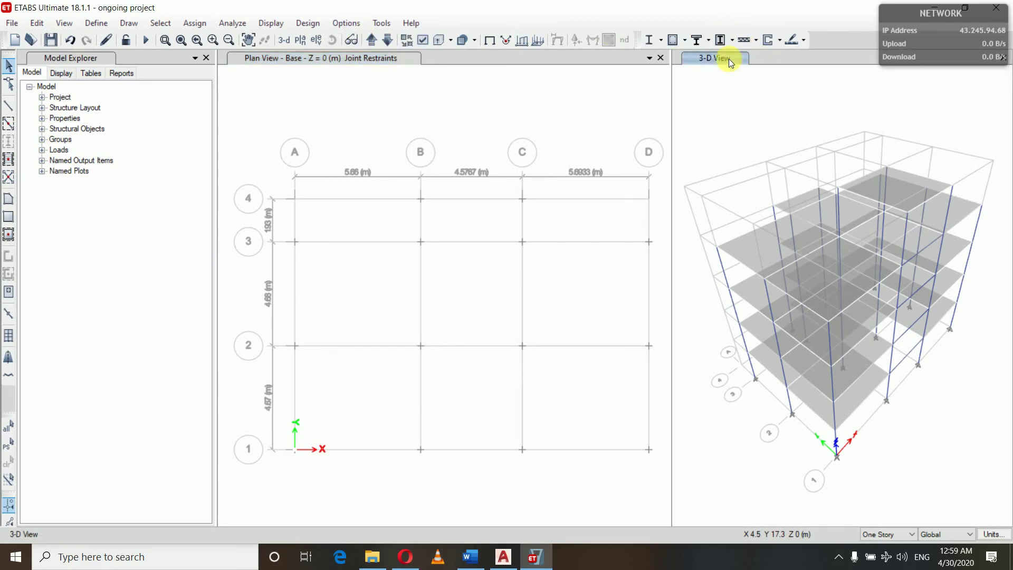
pyautogui.click(332, 39)
pyautogui.moveTo(966, 290); pyautogui.dragTo(907, 351)
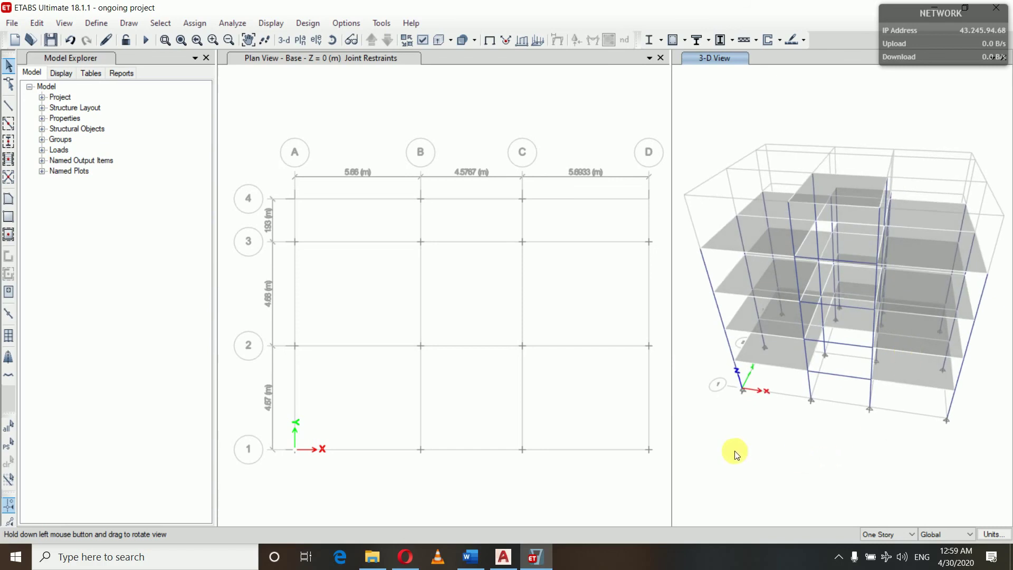
pyautogui.click(437, 42)
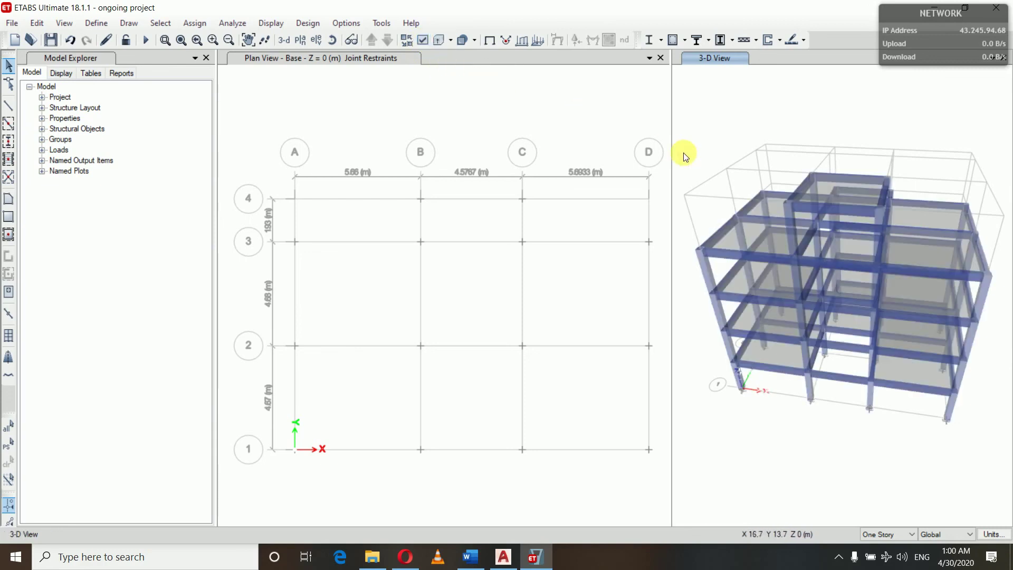
pyautogui.click(661, 56)
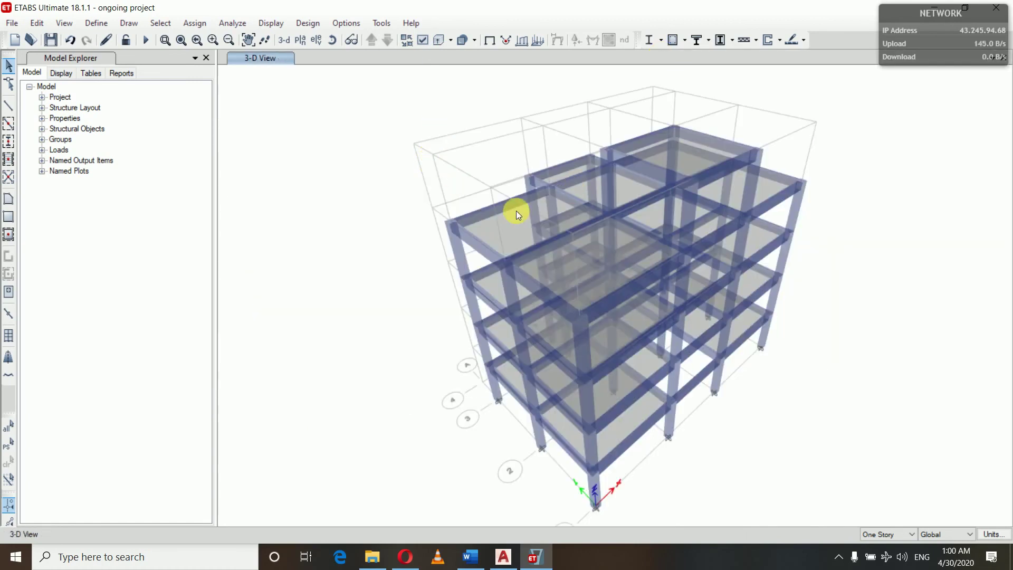
pyautogui.click(337, 40)
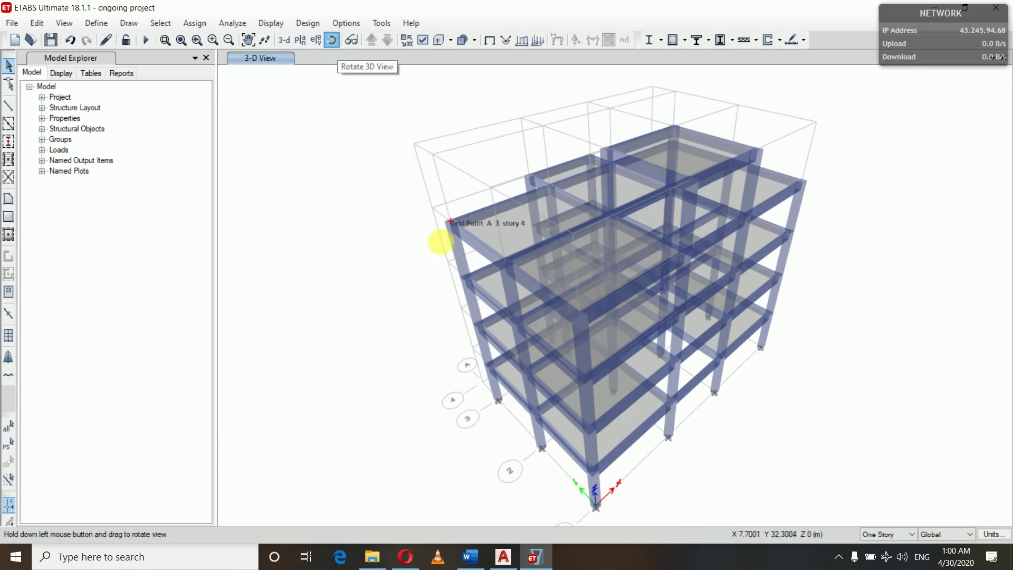
pyautogui.moveTo(426, 260); pyautogui.dragTo(330, 230)
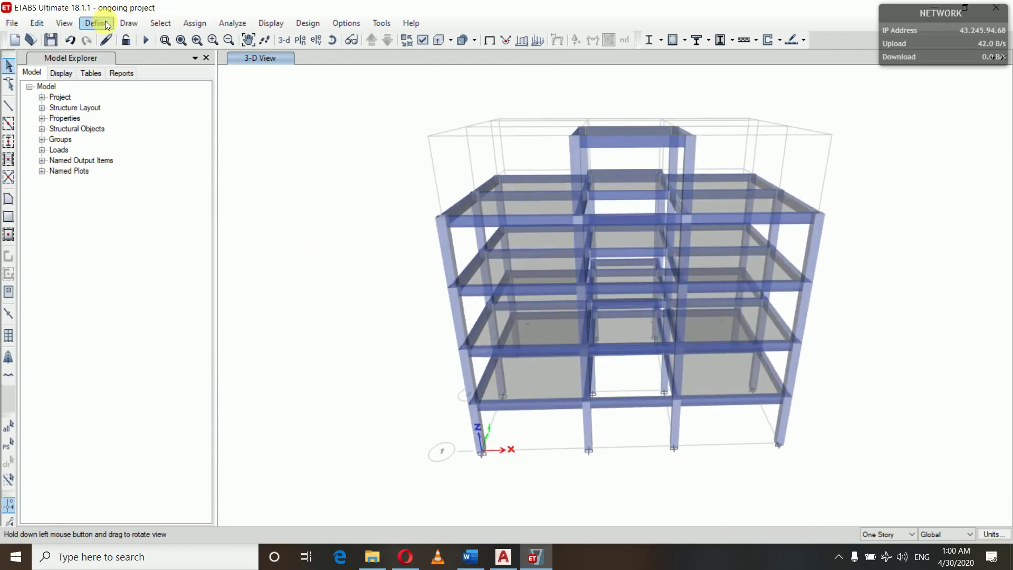
# - Save the model as ongoing project.EDB in the Downloads folder, replacing the existing file
pyautogui.click(12, 23)
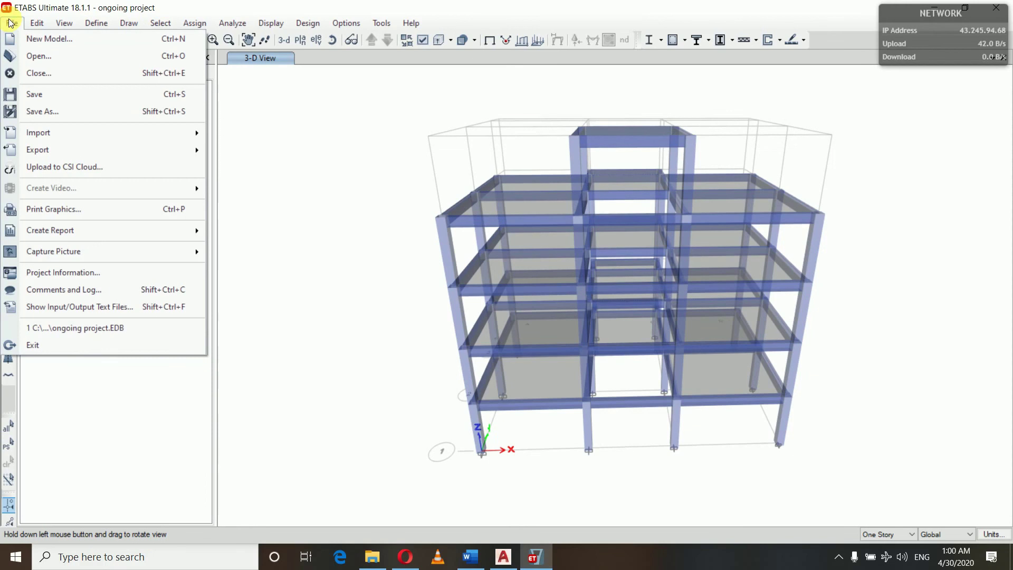
pyautogui.click(47, 112)
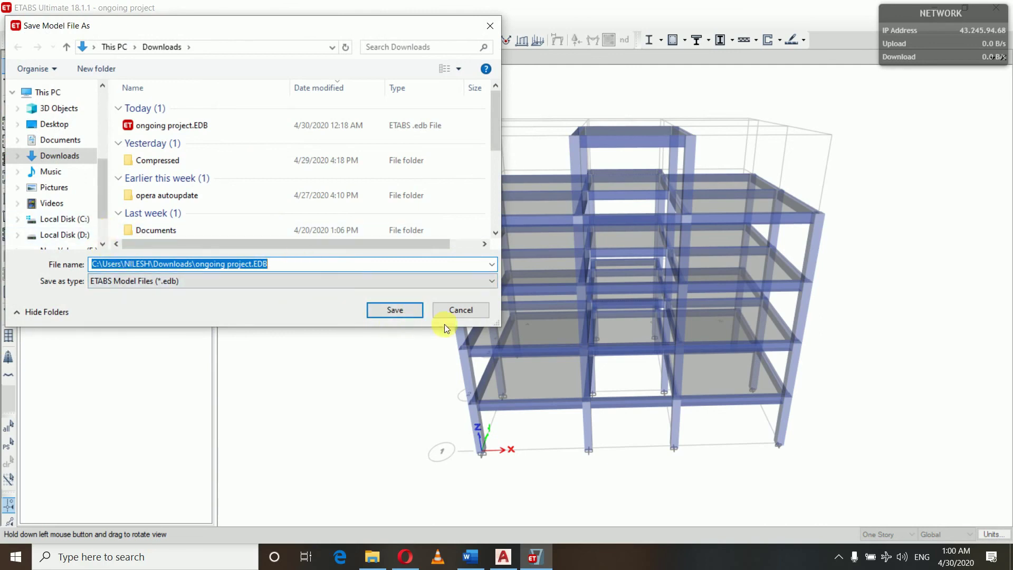
pyautogui.click(393, 309)
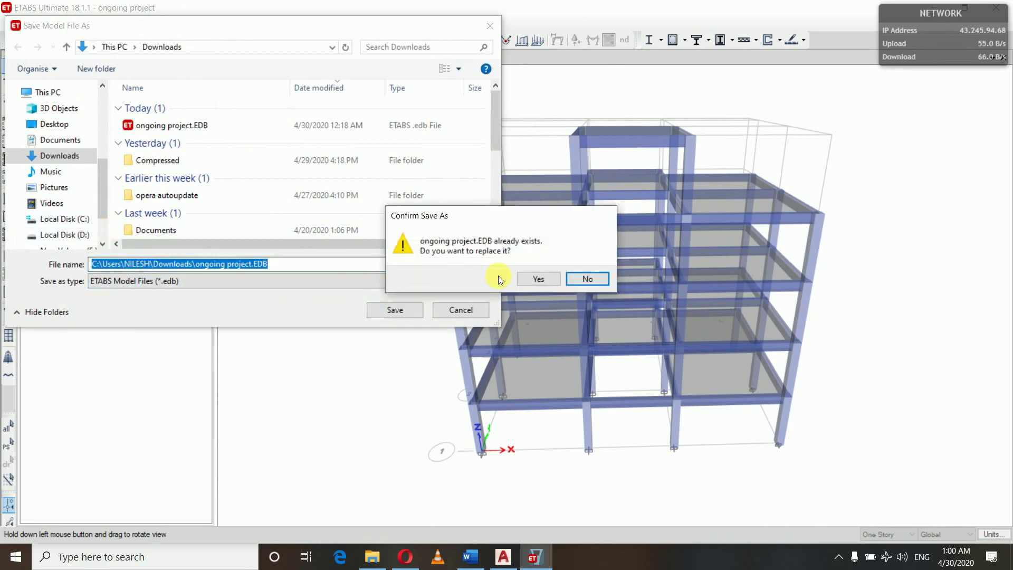
pyautogui.click(534, 278)
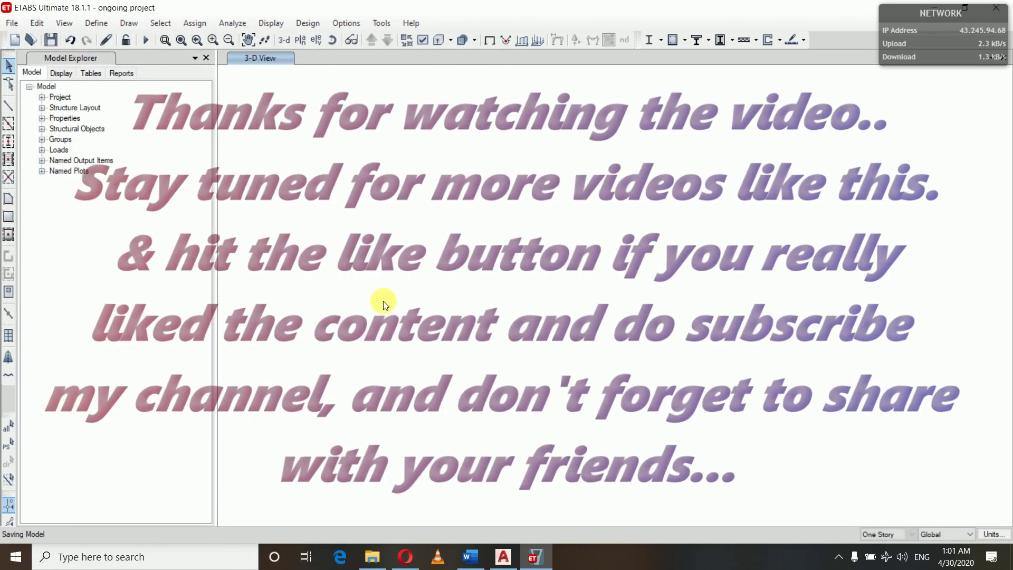